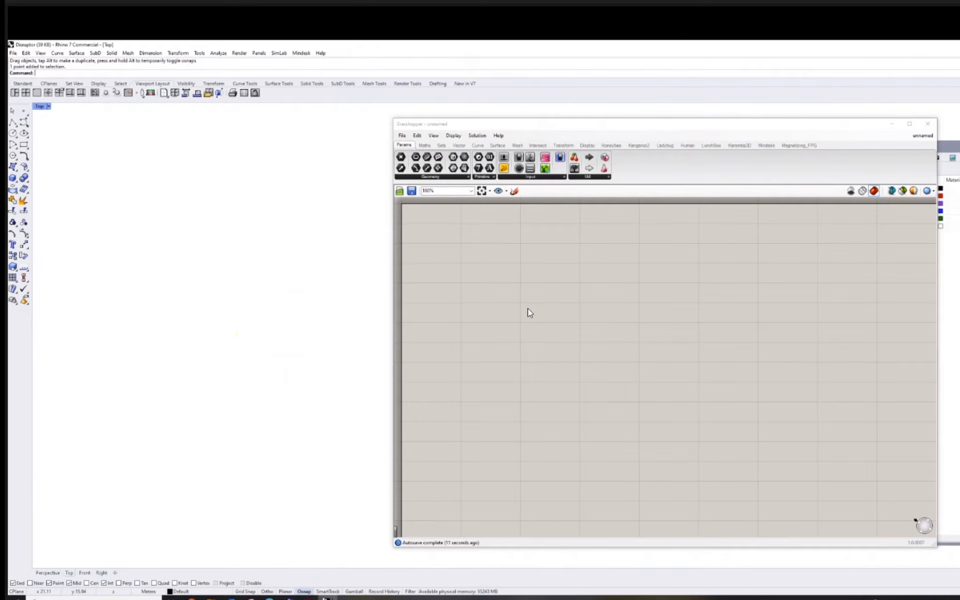
Add a Point parameter to the empty Grasshopper canvas.
right_click(526, 307)
left_click(493, 333)
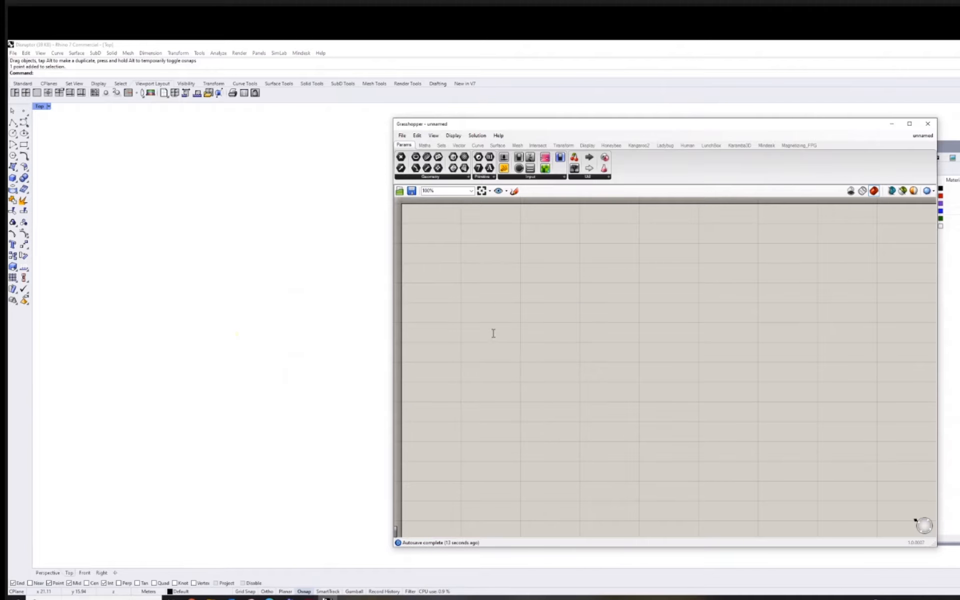
double_click(493, 333)
type("point")
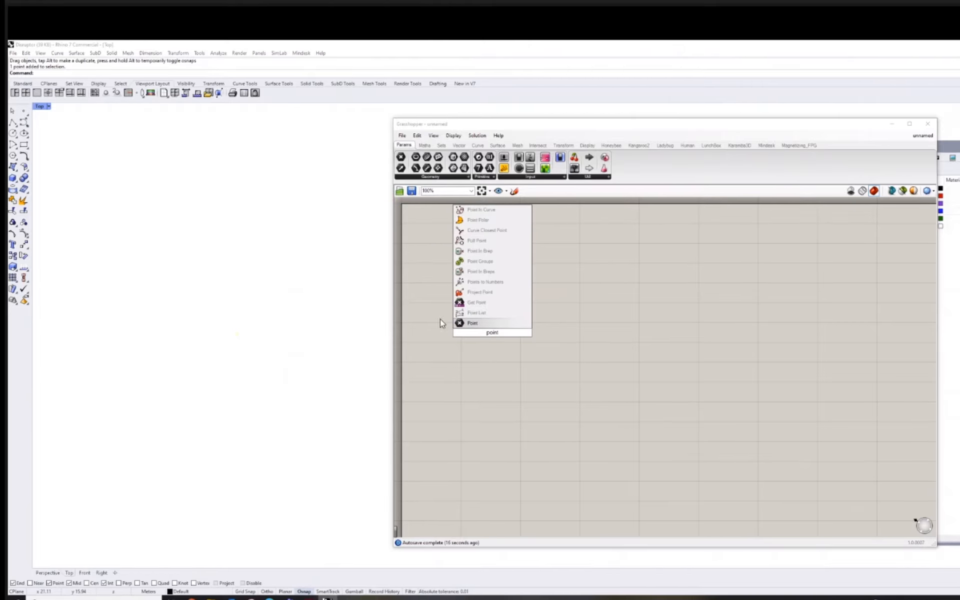
left_click(490, 323)
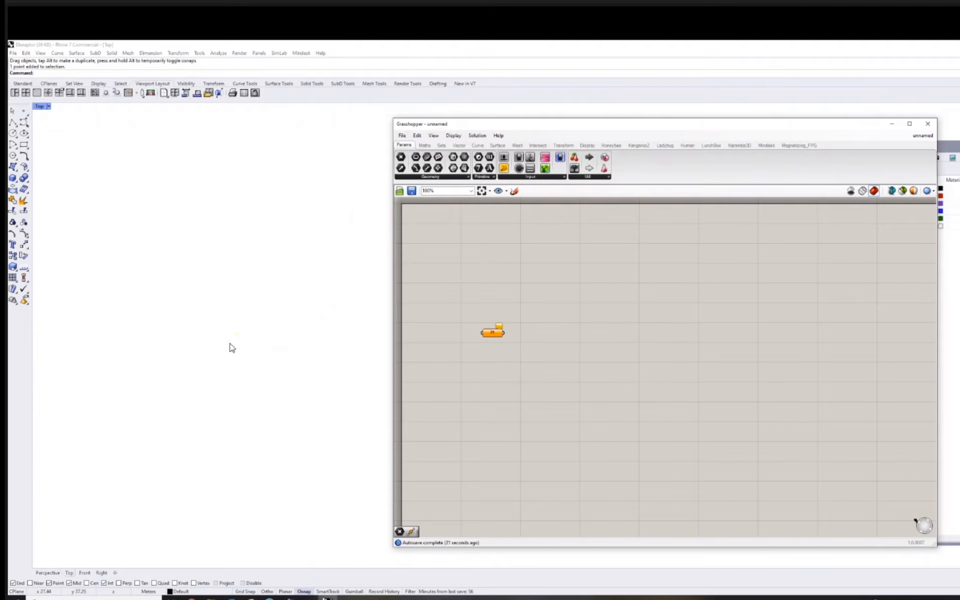
Assign the existing Rhino point to the Point parameter as its single referenced point.
right_click(496, 338)
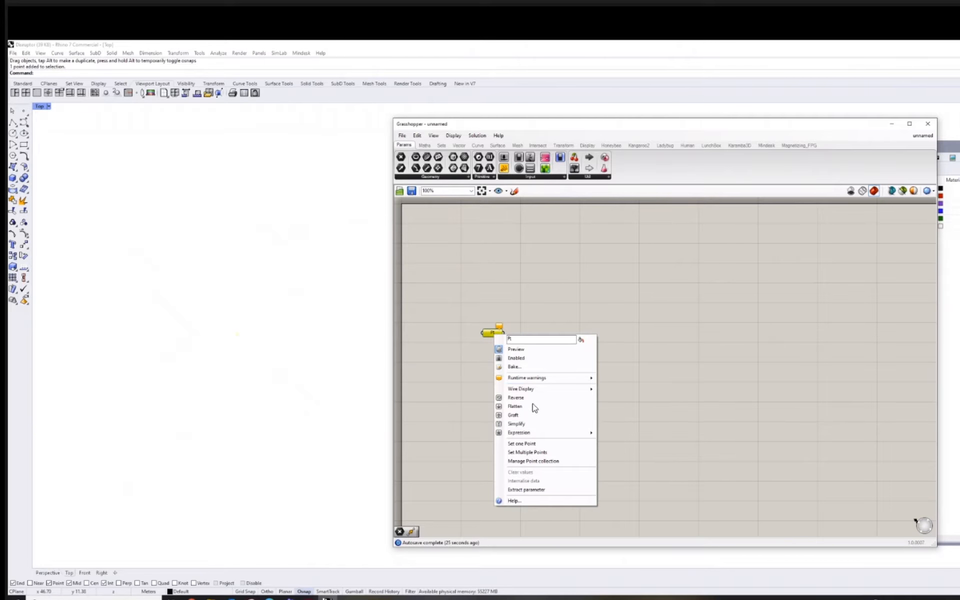
left_click(533, 442)
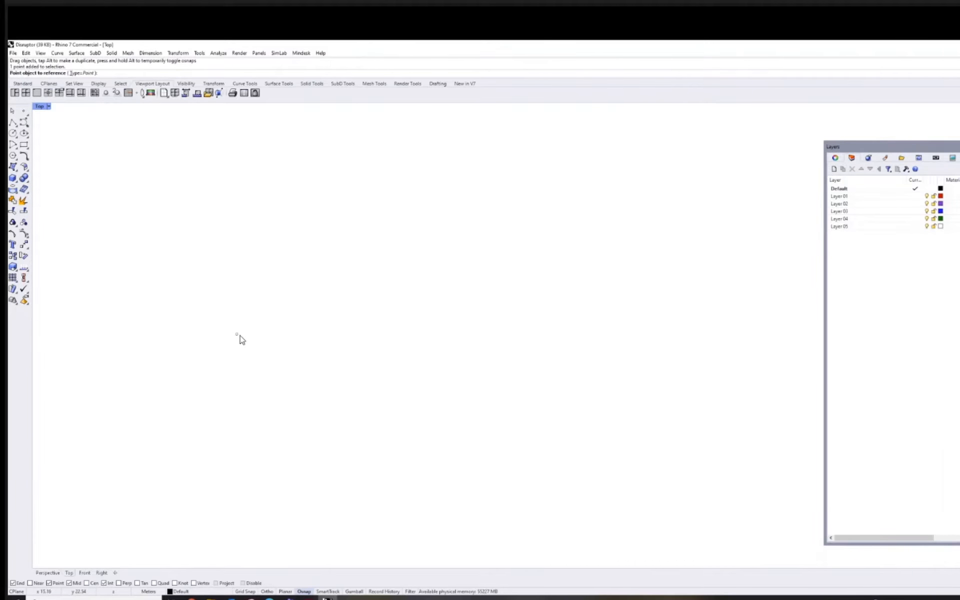
left_click(238, 335)
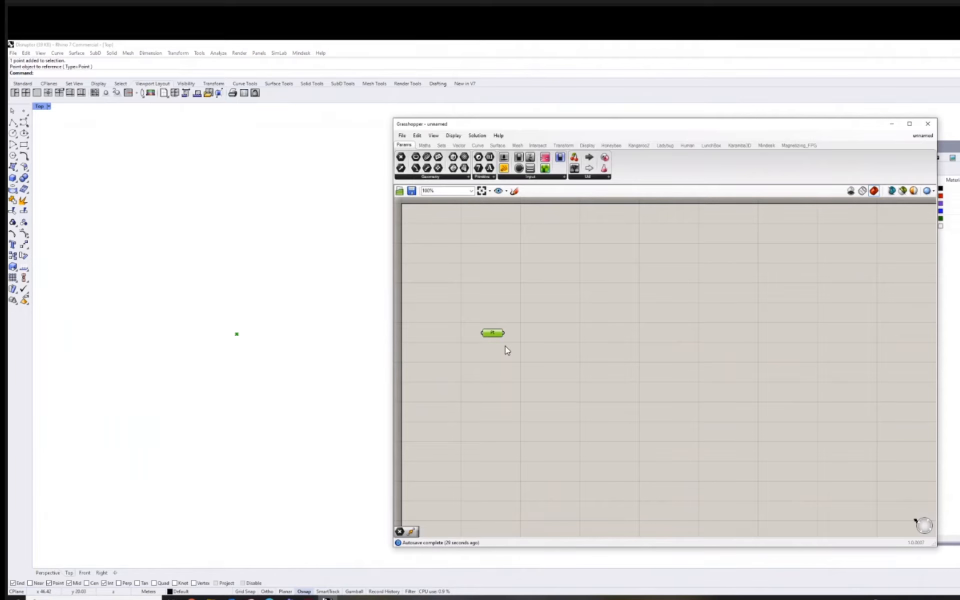
mouse_move(494, 332)
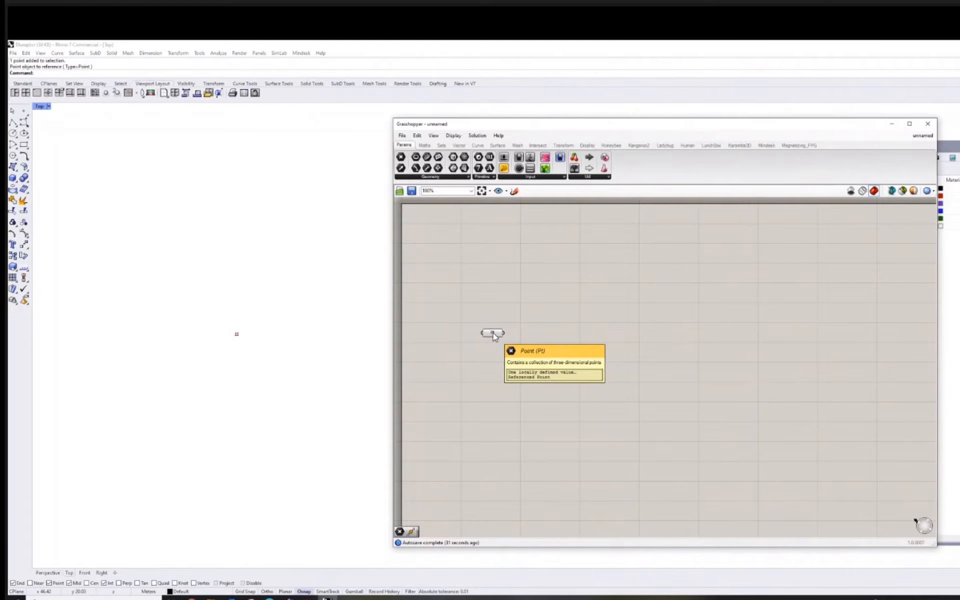
right_click_drag(526, 320, 535, 306)
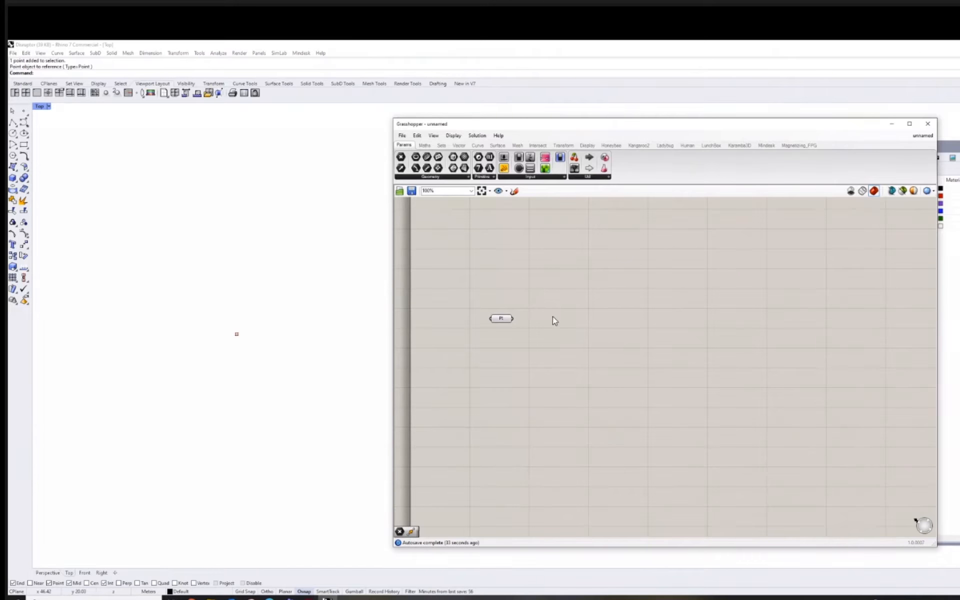
Add a Unit Y vector component and wire the Point parameter into its factor input.
double_click(600, 320)
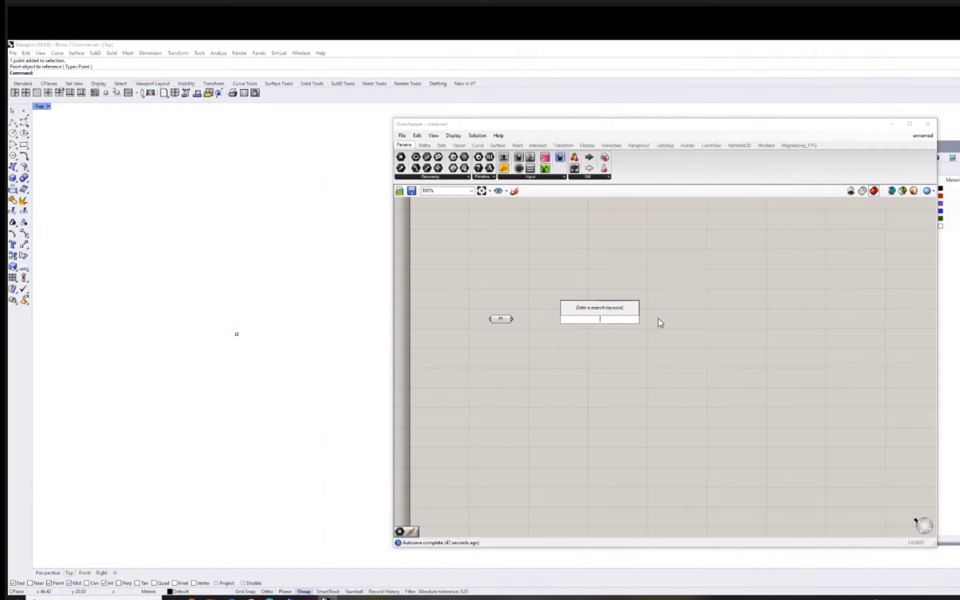
type("y")
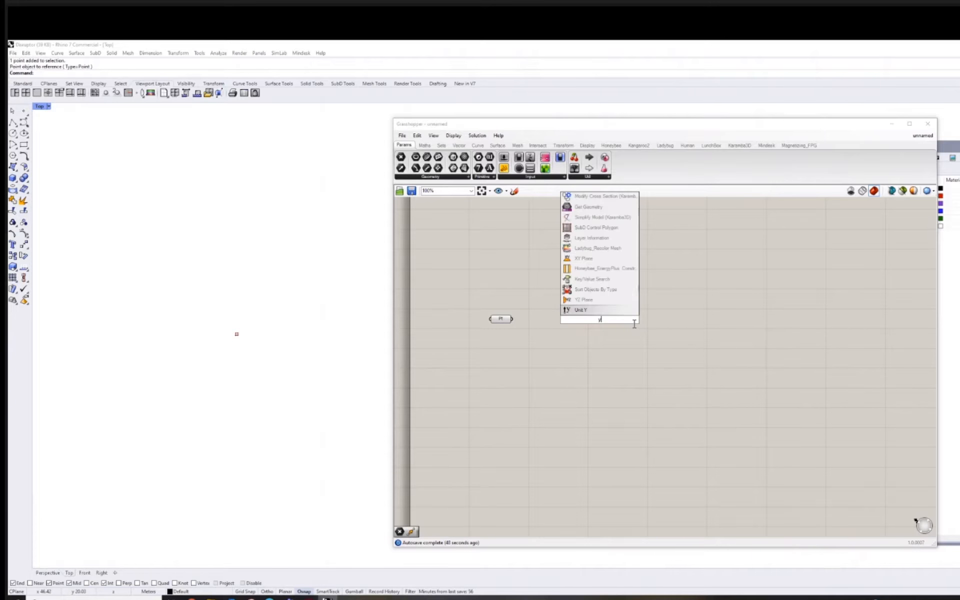
left_click(594, 310)
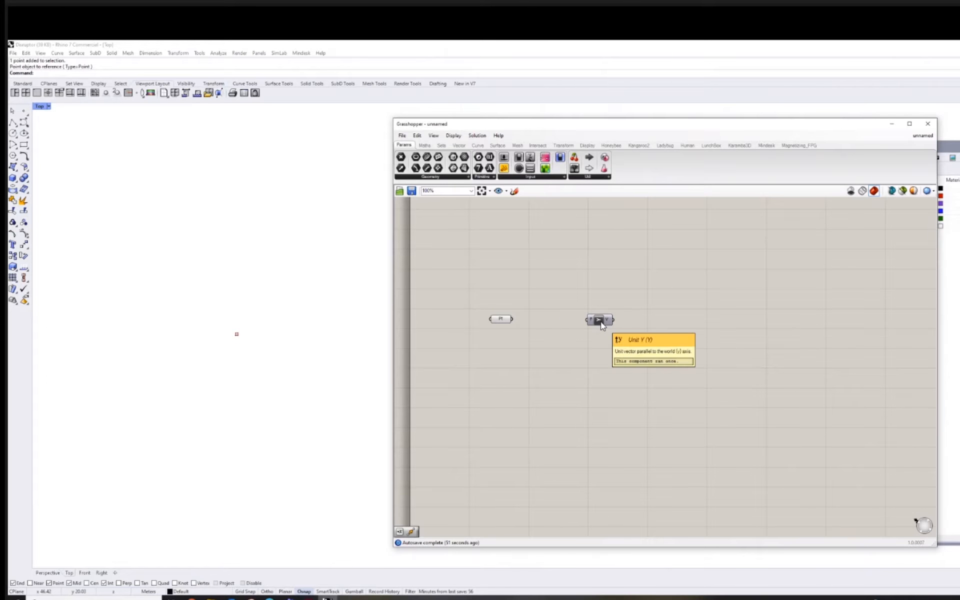
left_click_drag(595, 323, 607, 310)
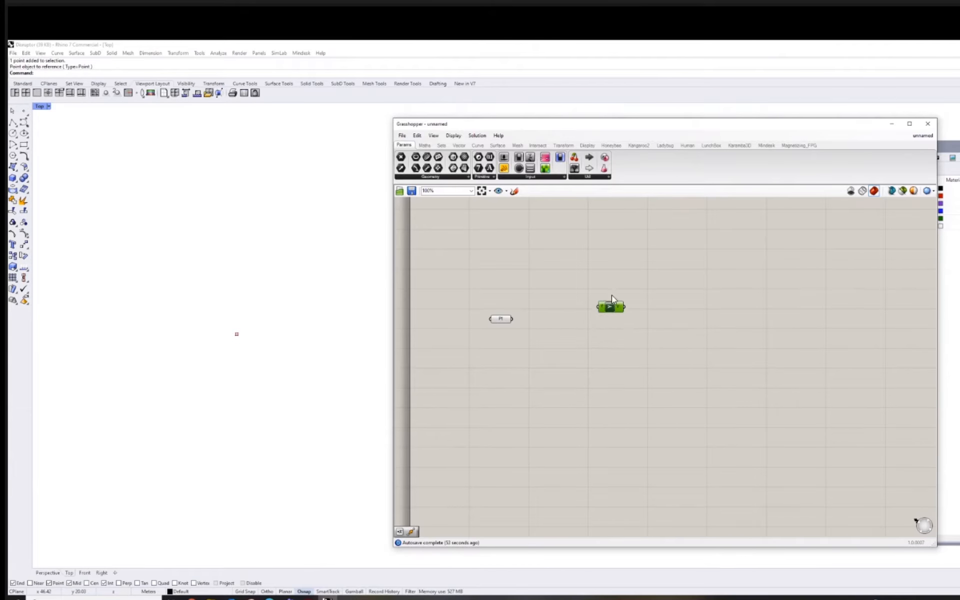
left_click_drag(513, 319, 606, 294)
left_click(690, 307)
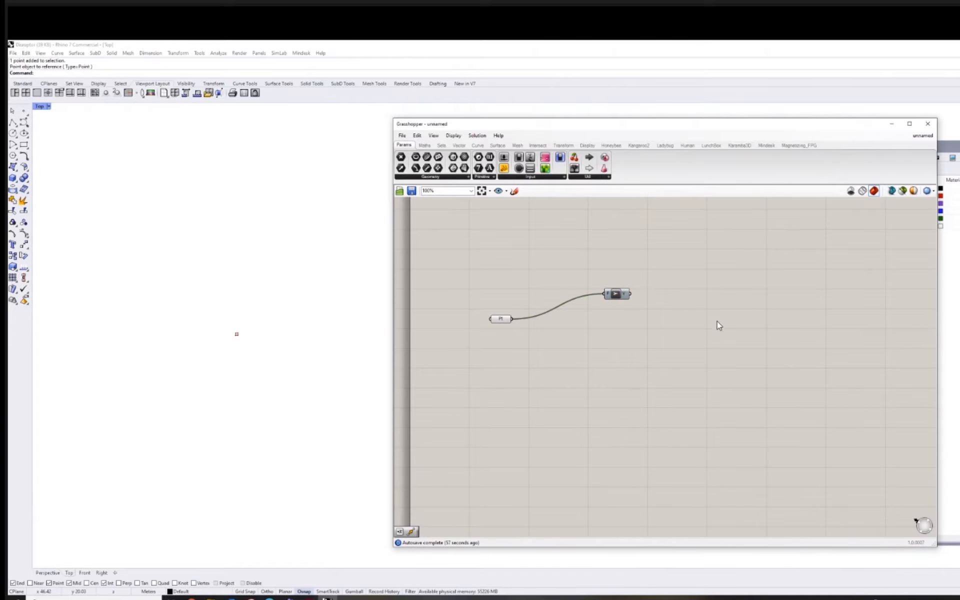
Add a Move component and wire the Point parameter into its Geometry input.
double_click(645, 319)
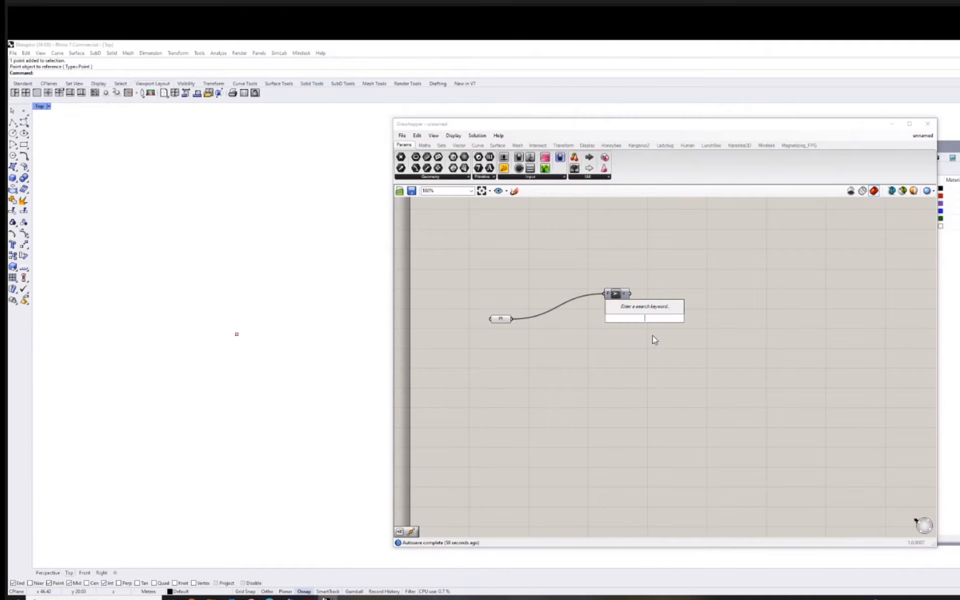
type("move")
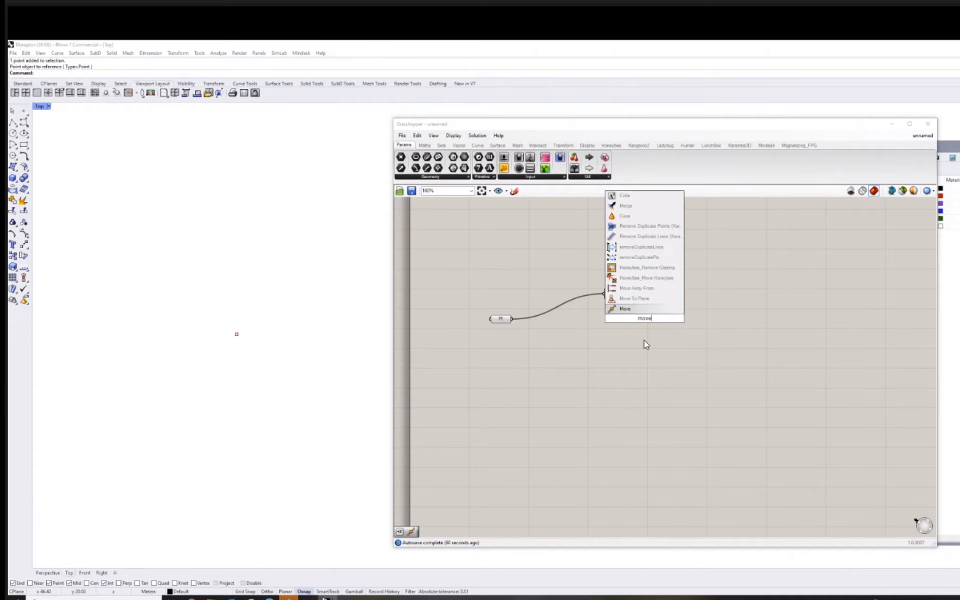
left_click(636, 314)
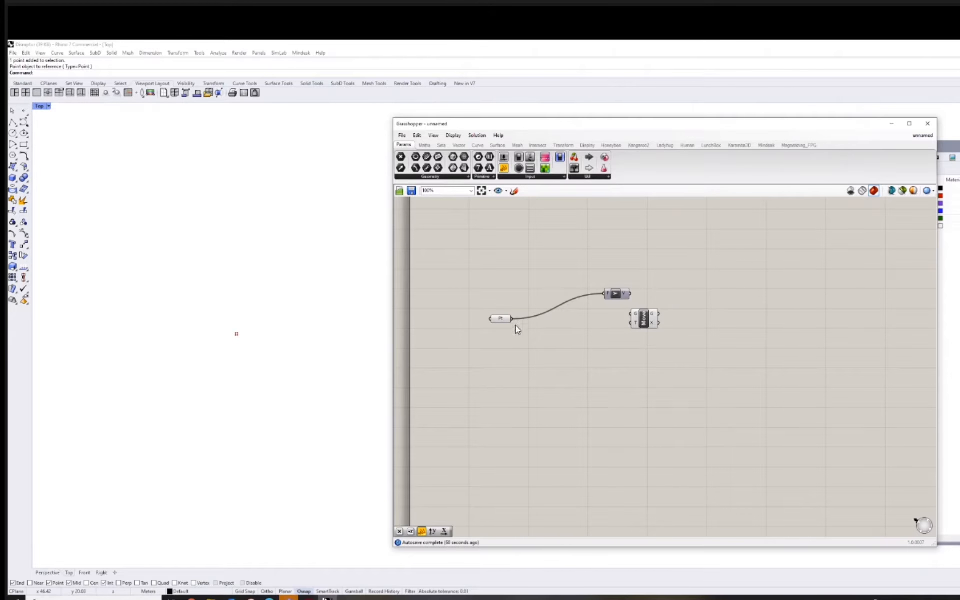
left_click_drag(511, 319, 592, 297)
Disconnect the point from Unit Y, place Unit Y below the point wire and connect its vector to Move's T input.
right_click(595, 296)
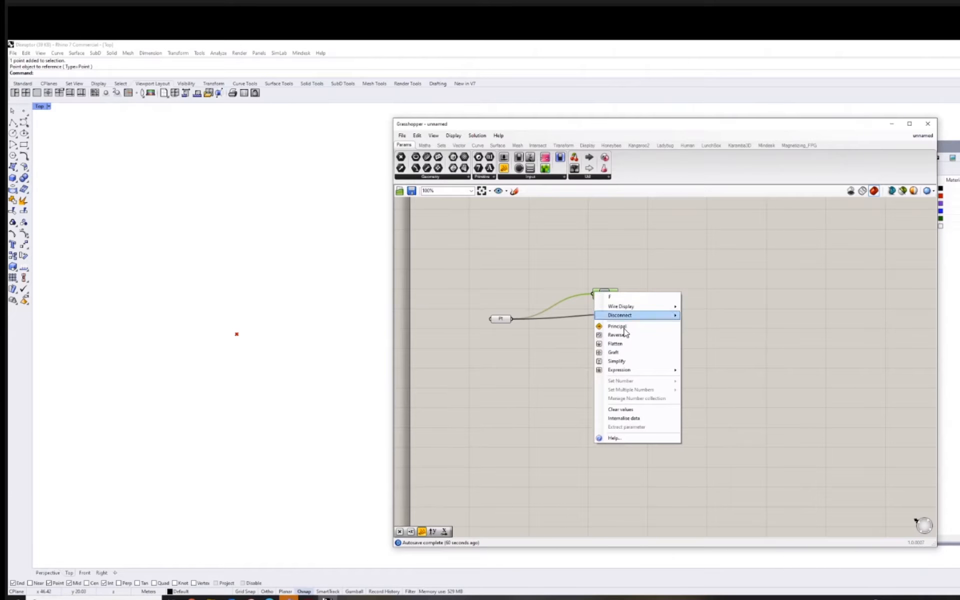
left_click(696, 316)
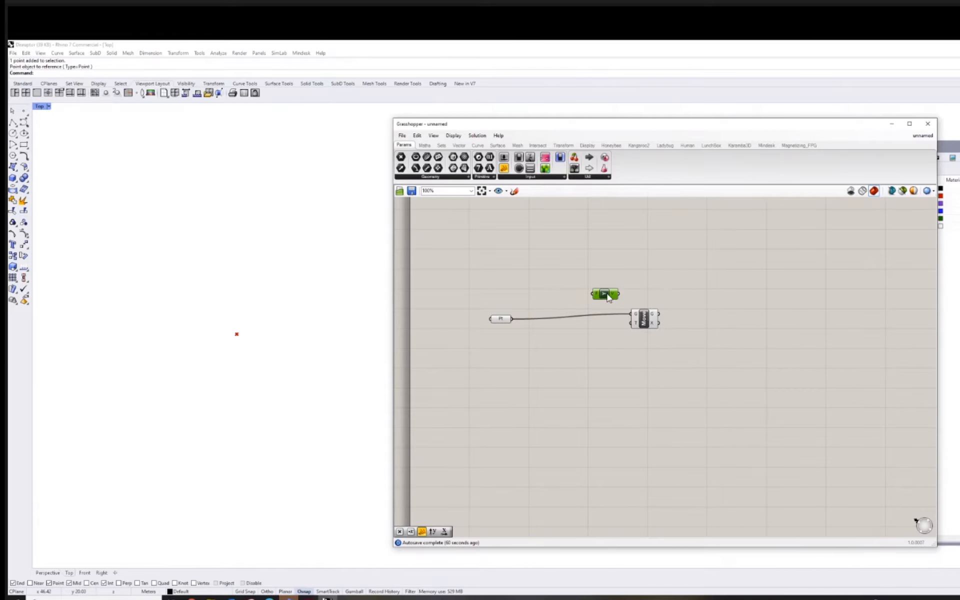
left_click_drag(603, 292, 591, 345)
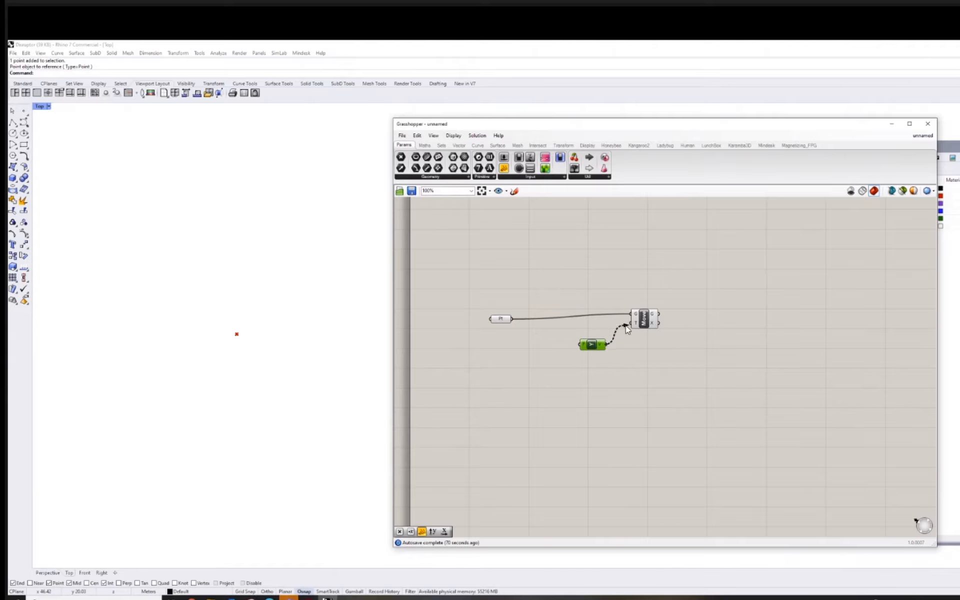
scroll(237, 327, "up", 12)
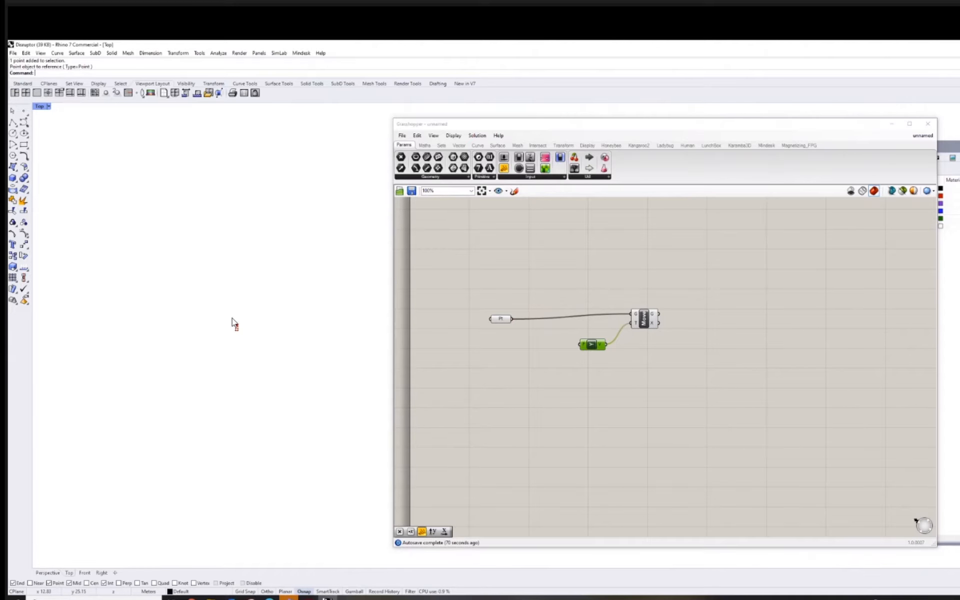
Add a two-point Line component to the canvas beyond the Move component.
right_click_drag(256, 345, 235, 343)
right_click_drag(716, 349, 666, 356)
left_click_drag(548, 356, 535, 355)
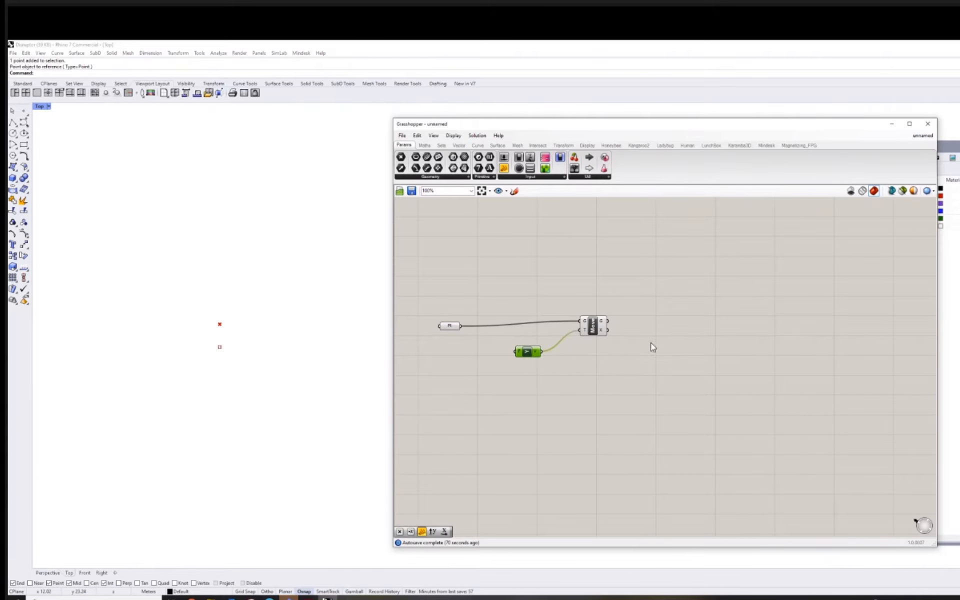
right_click_drag(652, 347, 649, 339)
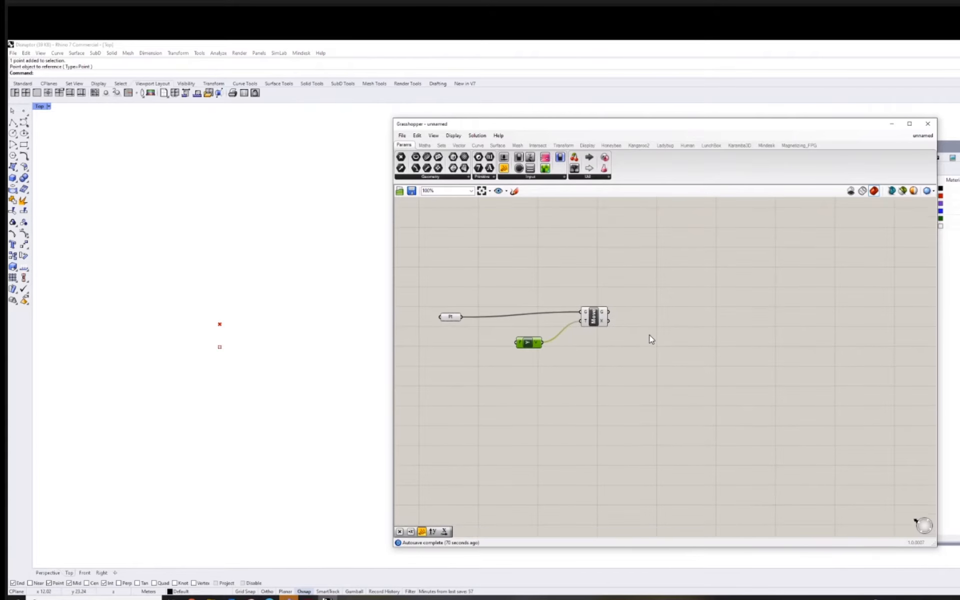
double_click(737, 331)
type("line")
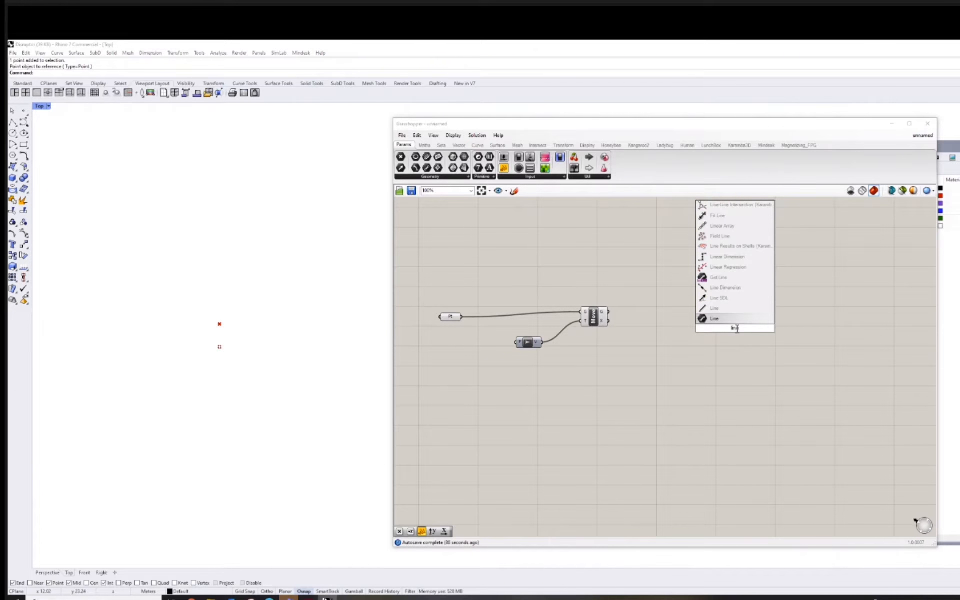
key("Return")
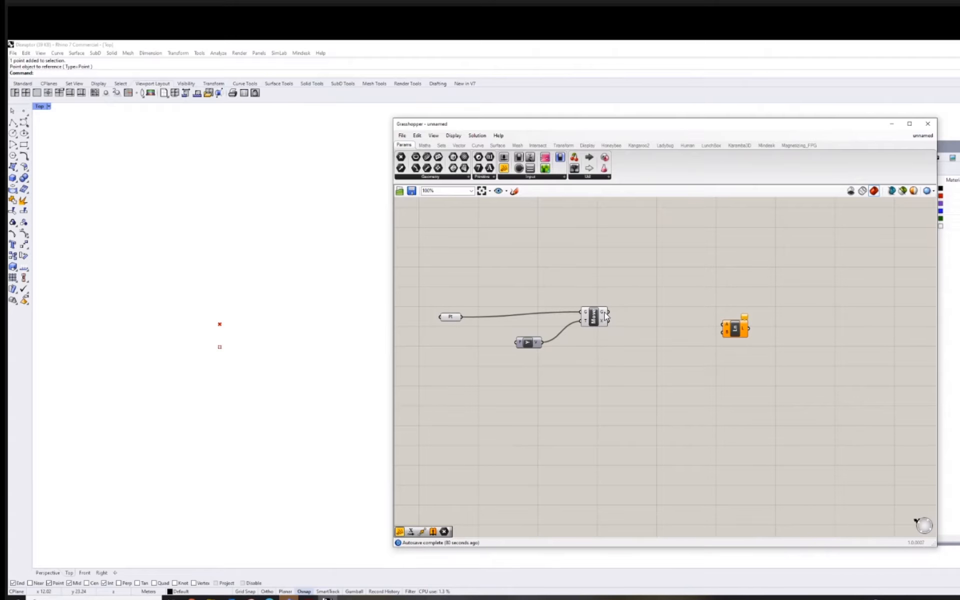
Wire Move's Geometry output into the Line's A input and the original Point parameter into its B input.
mouse_move(603, 315)
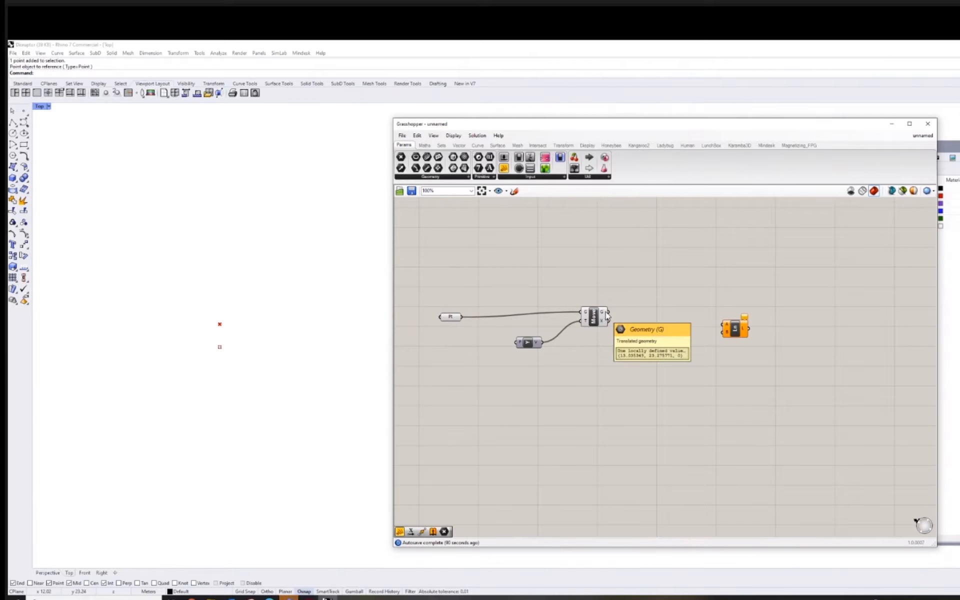
left_click_drag(608, 312, 727, 329)
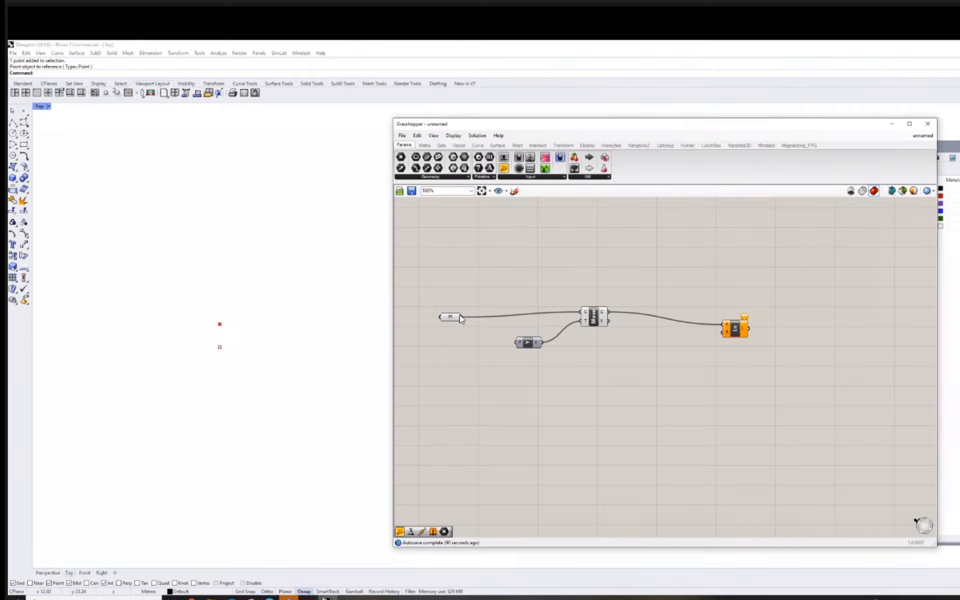
left_click_drag(548, 331, 728, 335)
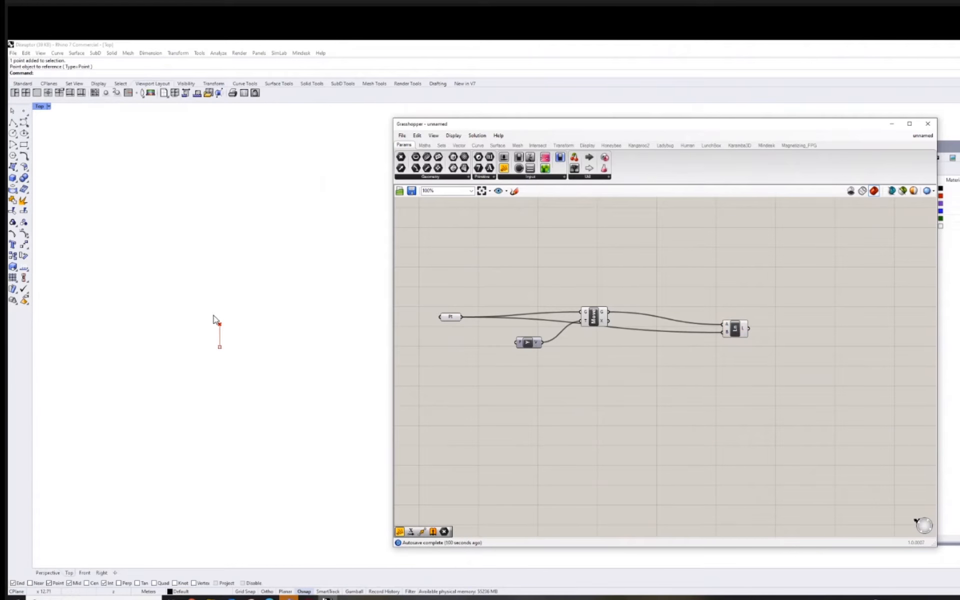
Reposition the Line component farther from Move and slightly higher on the canvas, leaving it deselected.
right_click_drag(628, 352, 621, 331)
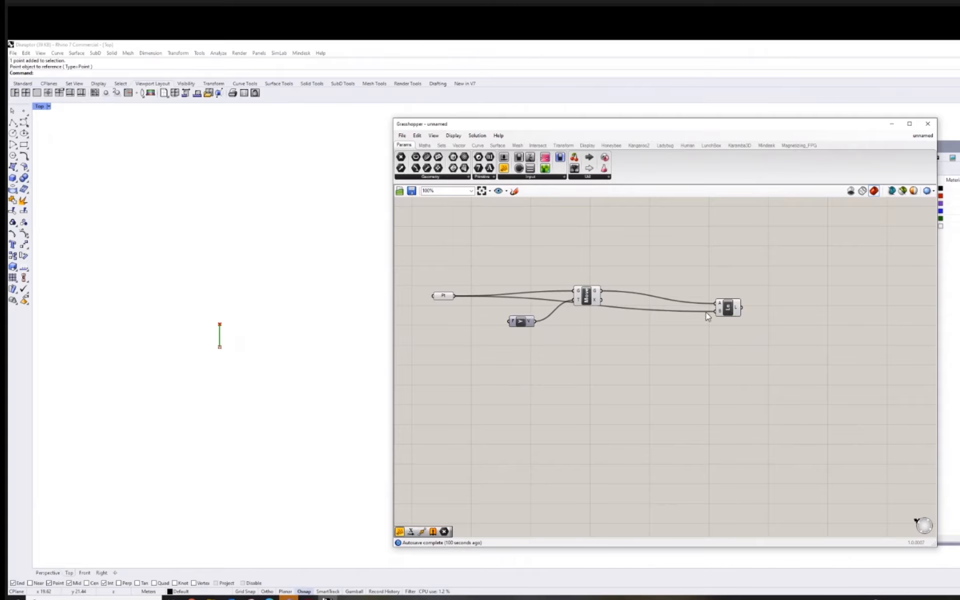
left_click(728, 307)
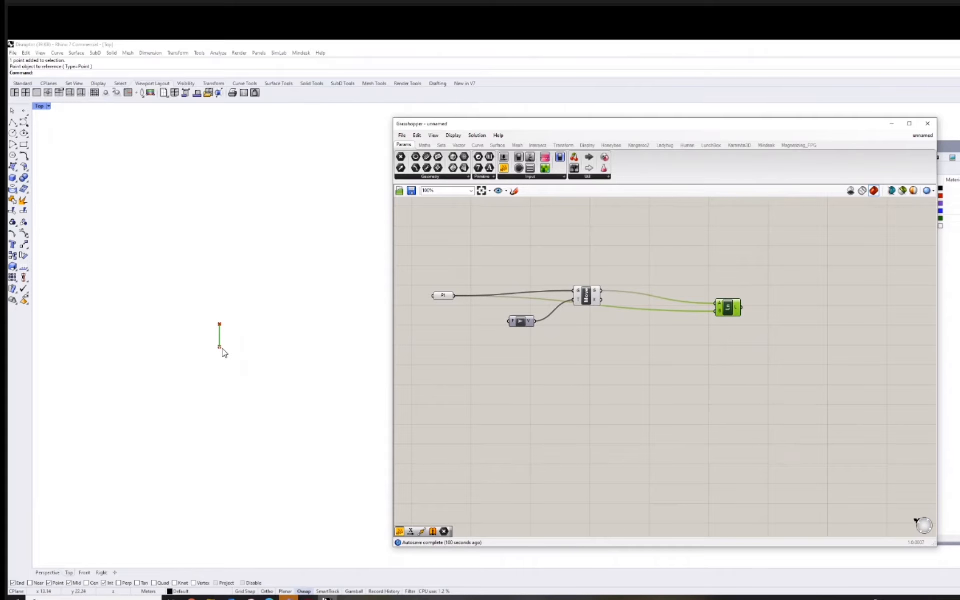
right_click_drag(739, 331, 756, 334)
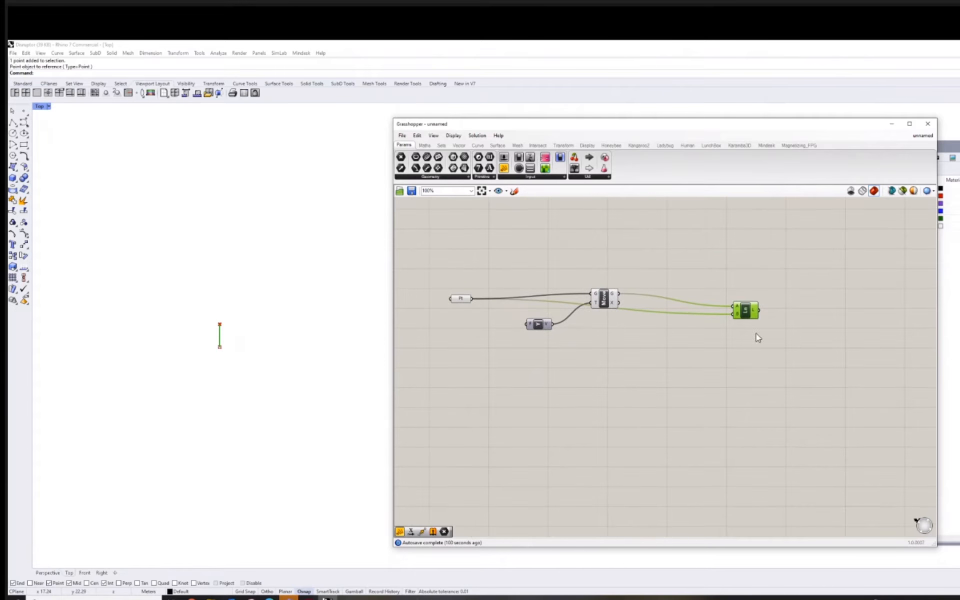
left_click_drag(753, 315, 787, 288)
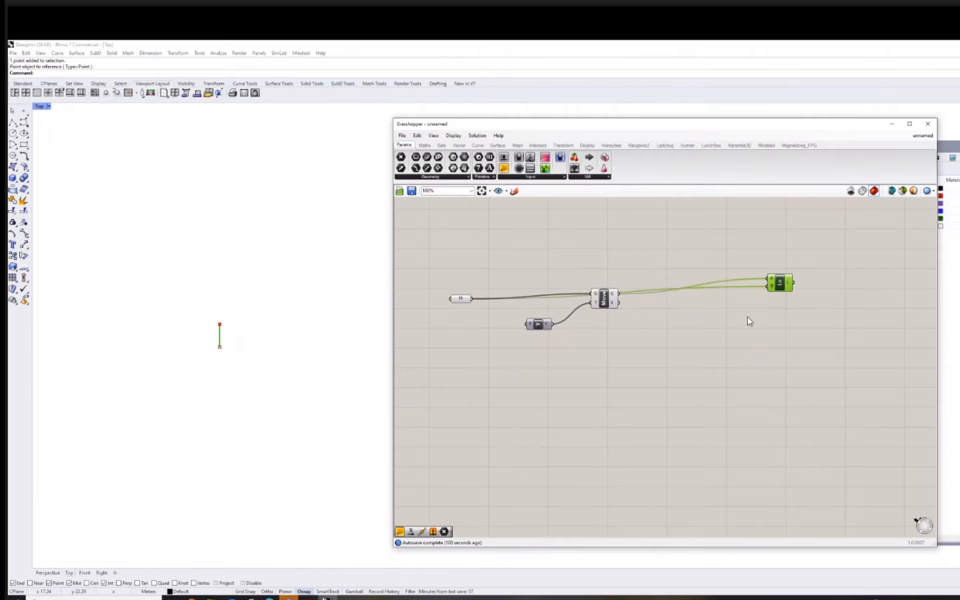
left_click(720, 344)
Add a Rectangular grid component to the canvas below the Point and Unit Y components, leaving space before it for sliders.
scroll(669, 339, "down", 3)
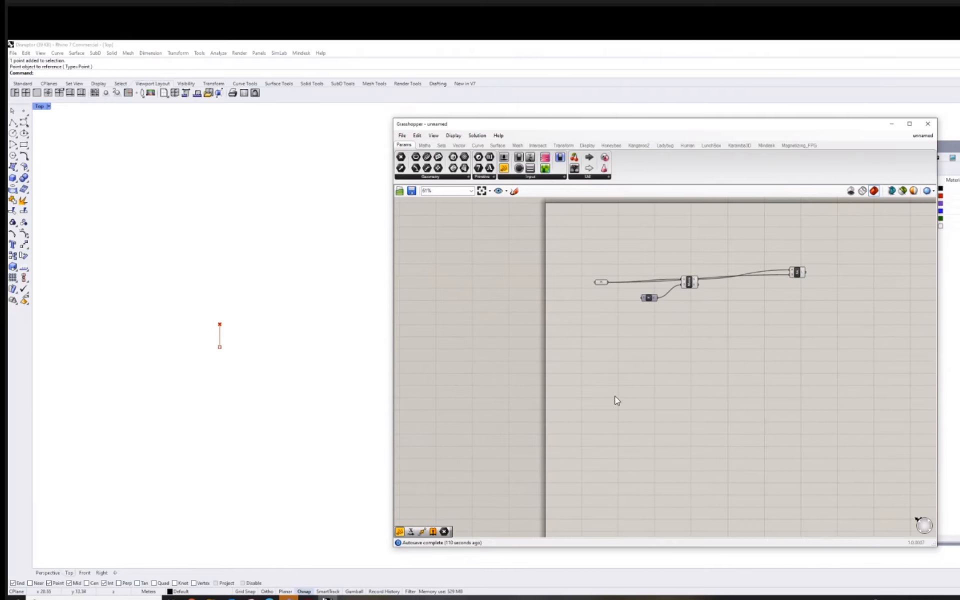
scroll(576, 378, "up", 2)
scroll(575, 374, "up", 4)
double_click(571, 379)
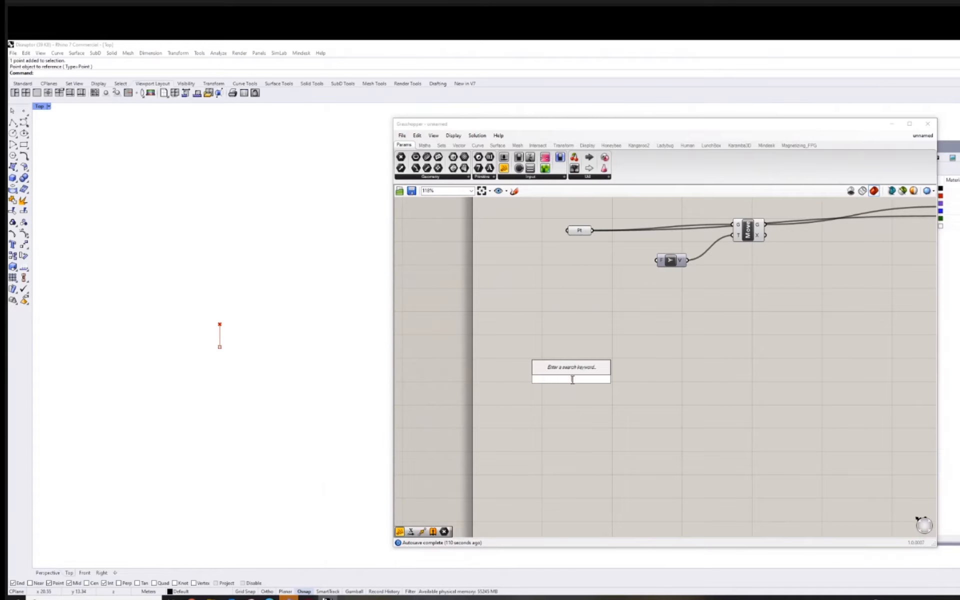
type("re")
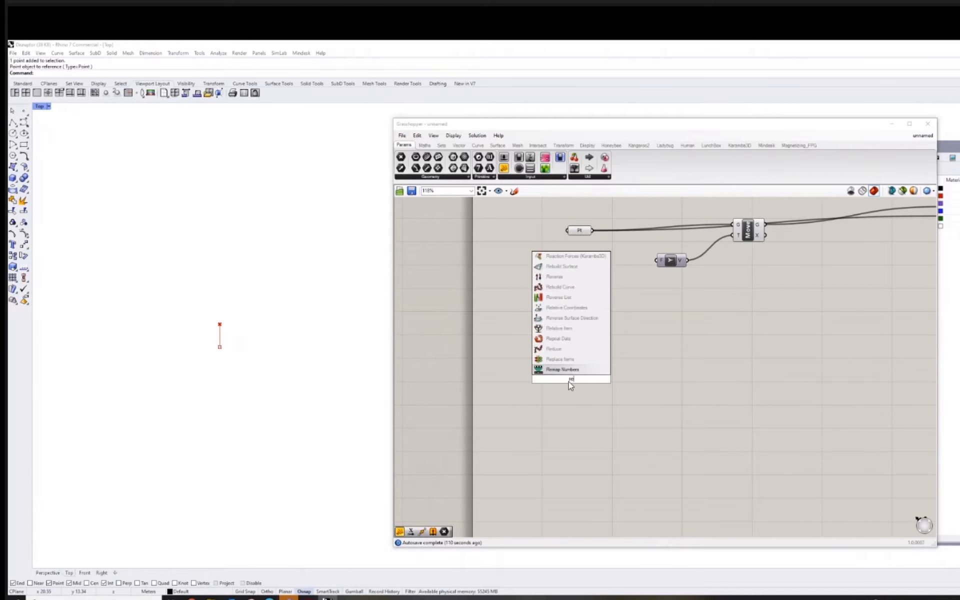
type("cgrid")
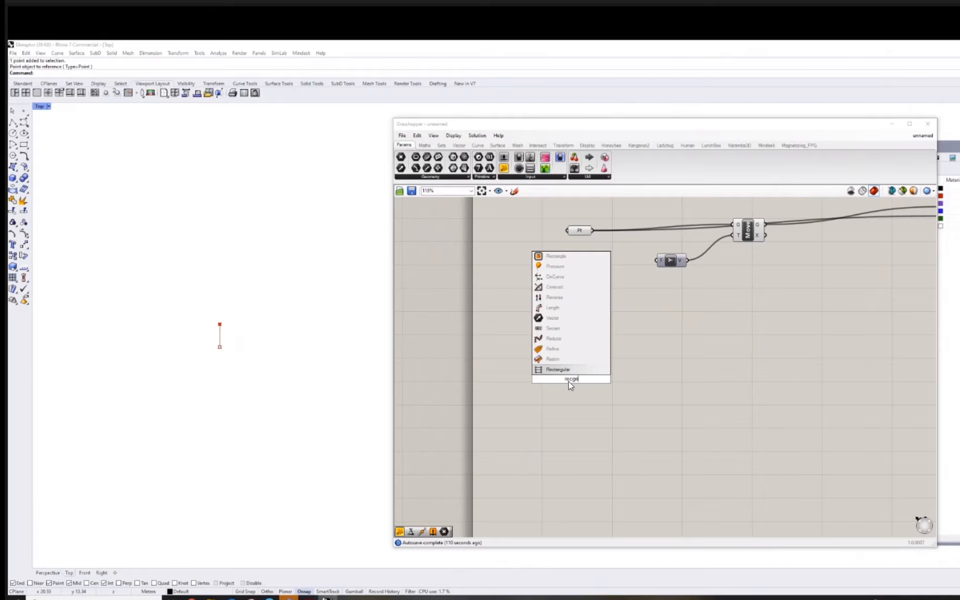
left_click(588, 369)
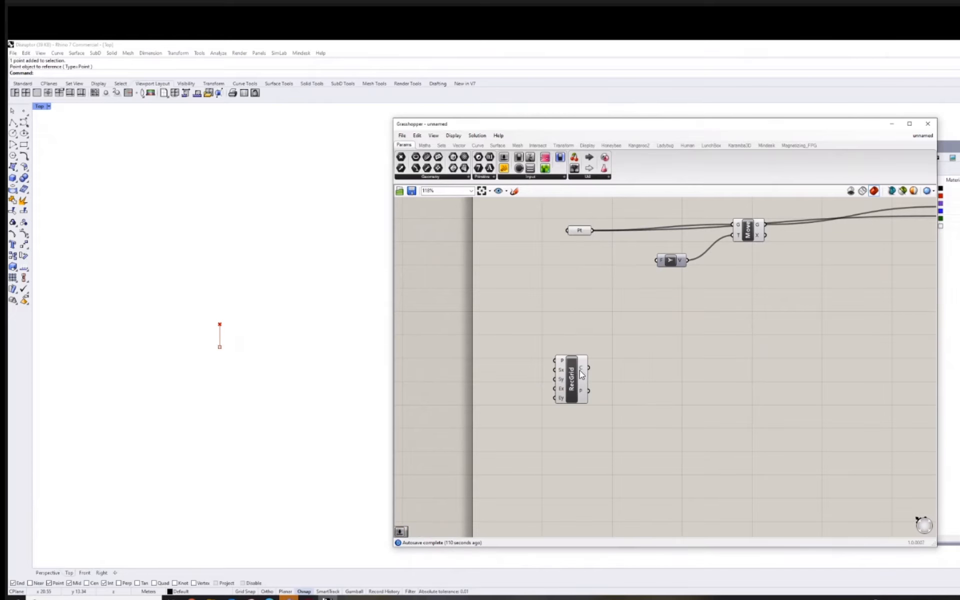
left_click_drag(575, 377, 619, 353)
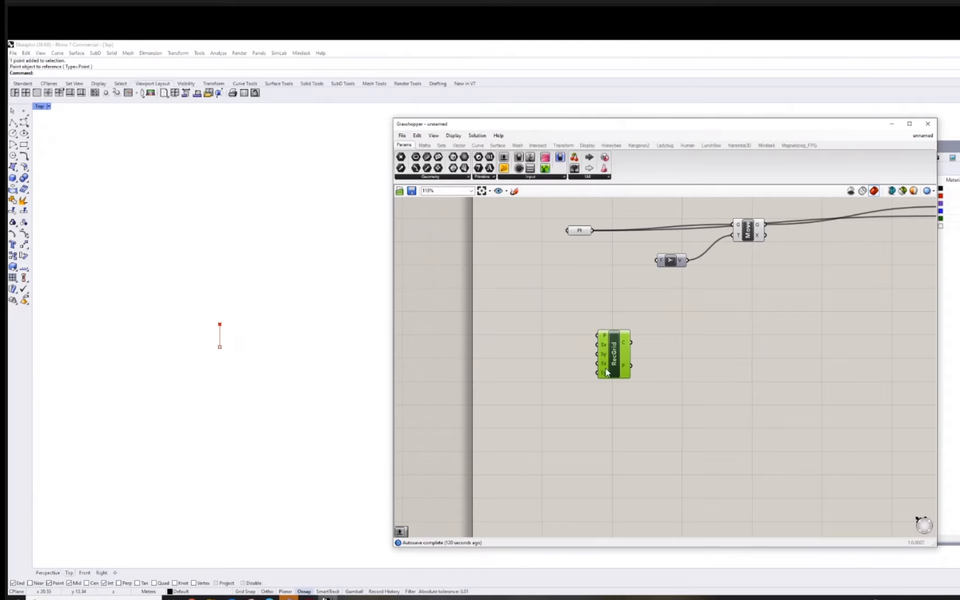
right_click_drag(490, 339, 510, 349)
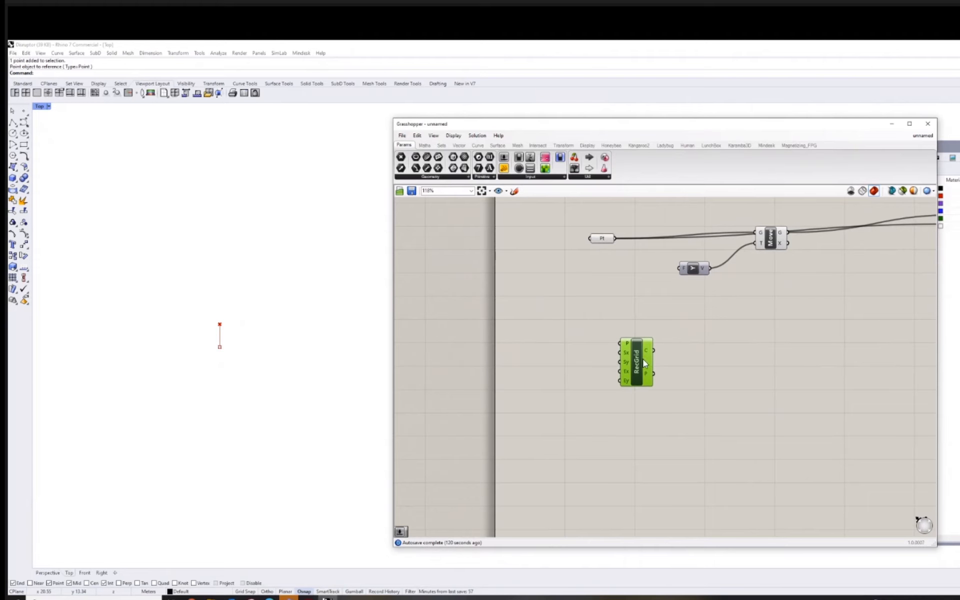
left_click_drag(644, 363, 670, 355)
Add a Number Slider before the RecGrid component, raise it to 1.000 and shift it slightly.
double_click(531, 341)
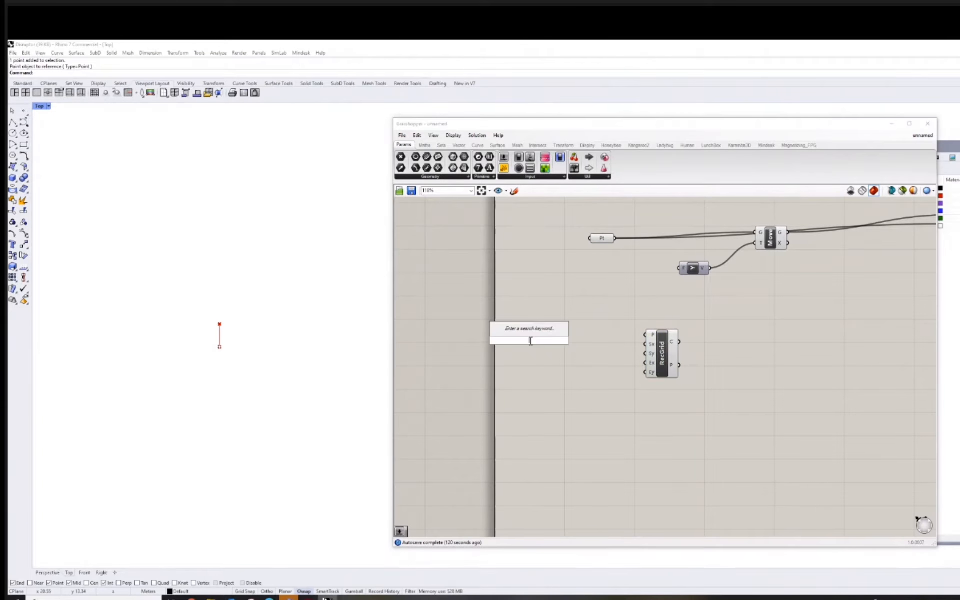
type("slider")
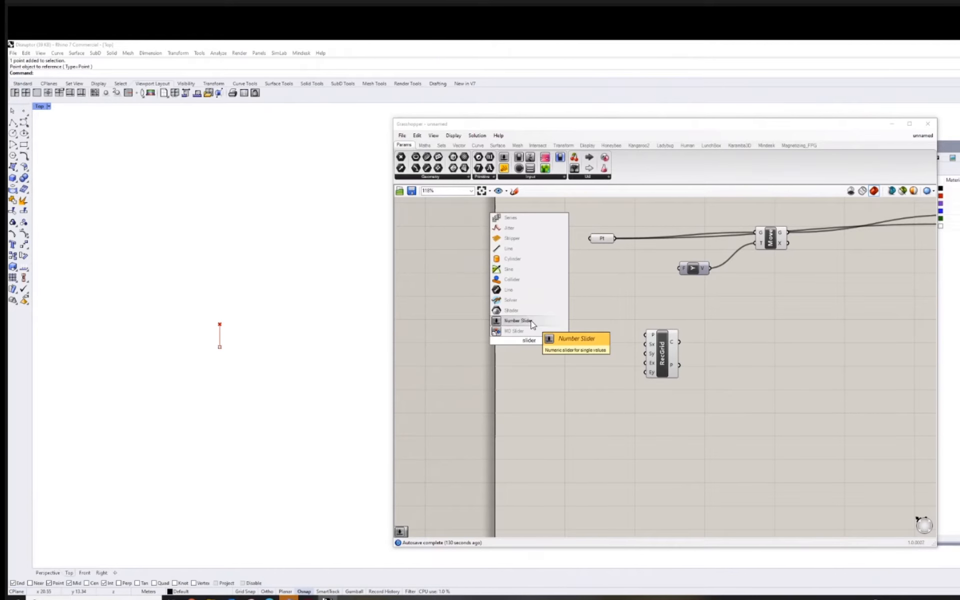
left_click(532, 323)
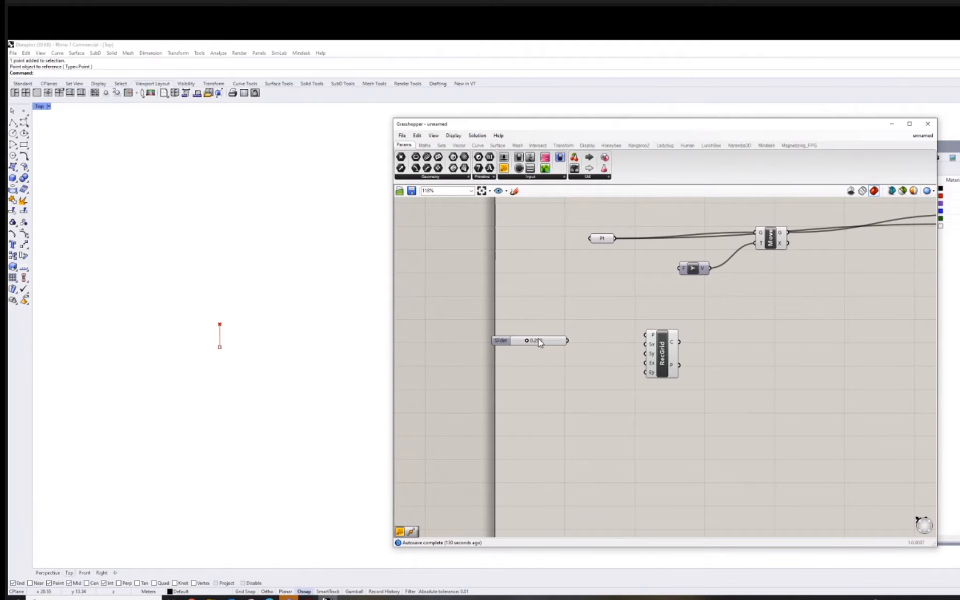
left_click_drag(519, 345, 562, 344)
left_click_drag(495, 342, 492, 337)
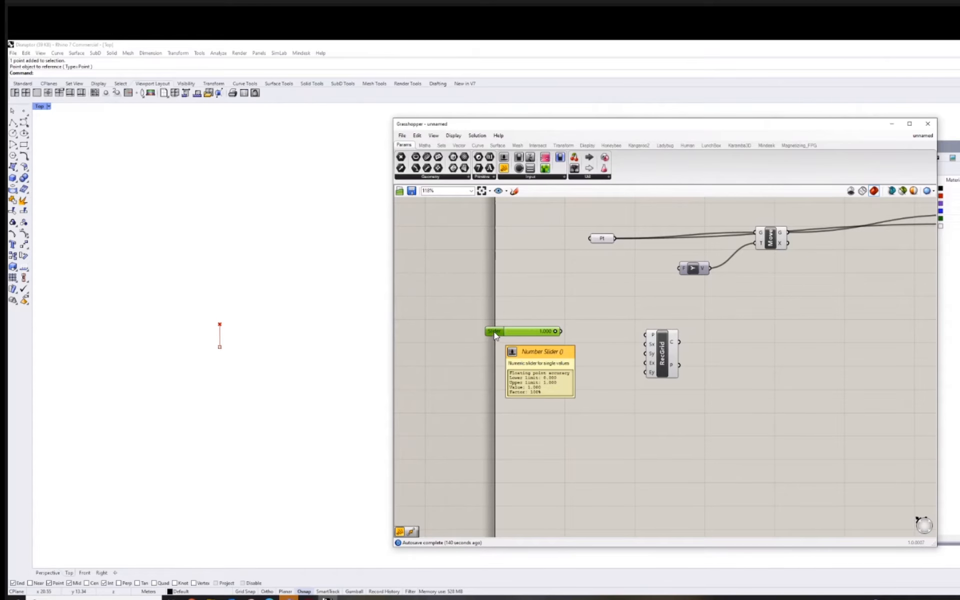
Configure the slider for integer rounding with a maximum of 20.
double_click(495, 331)
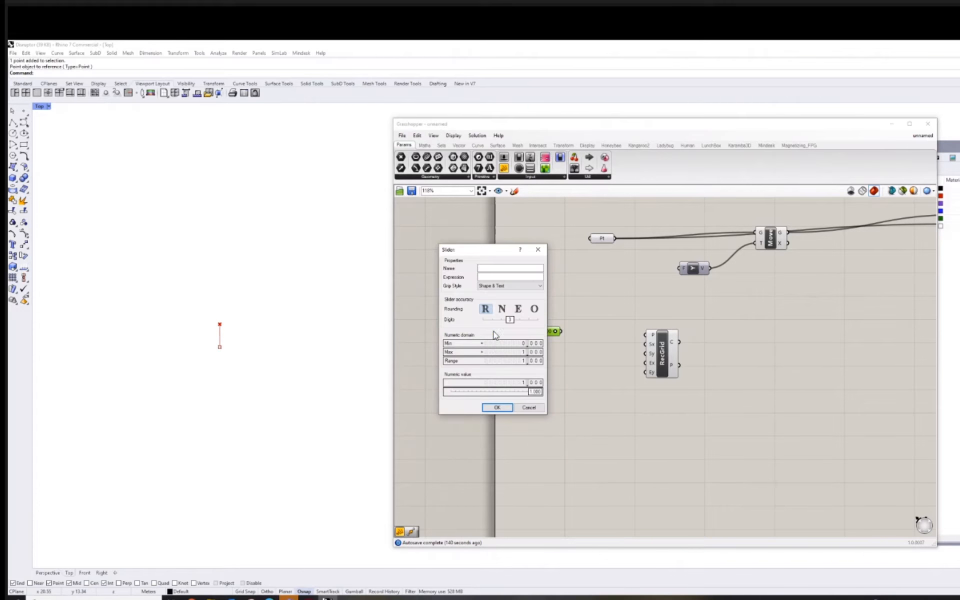
left_click(466, 355)
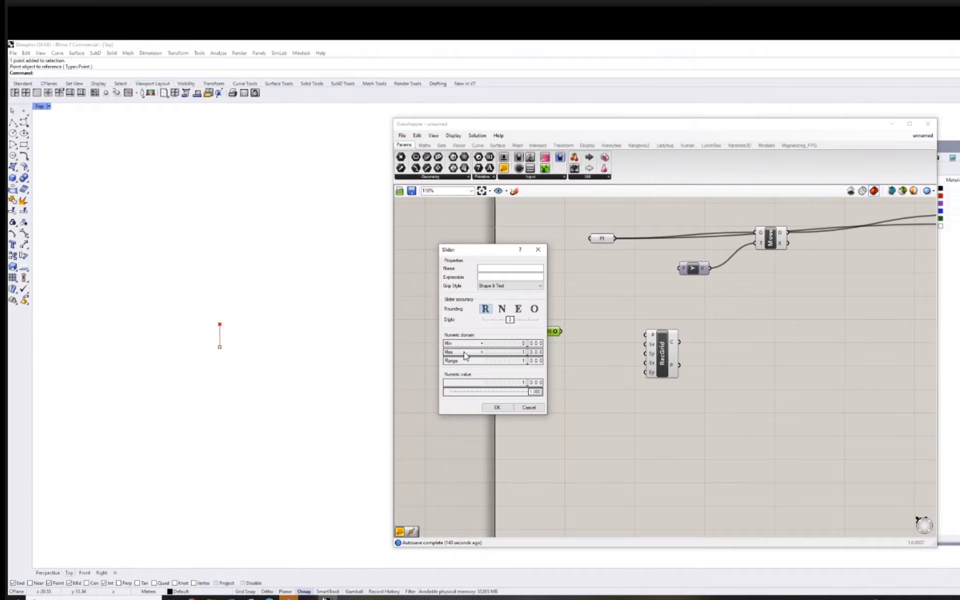
double_click(465, 353)
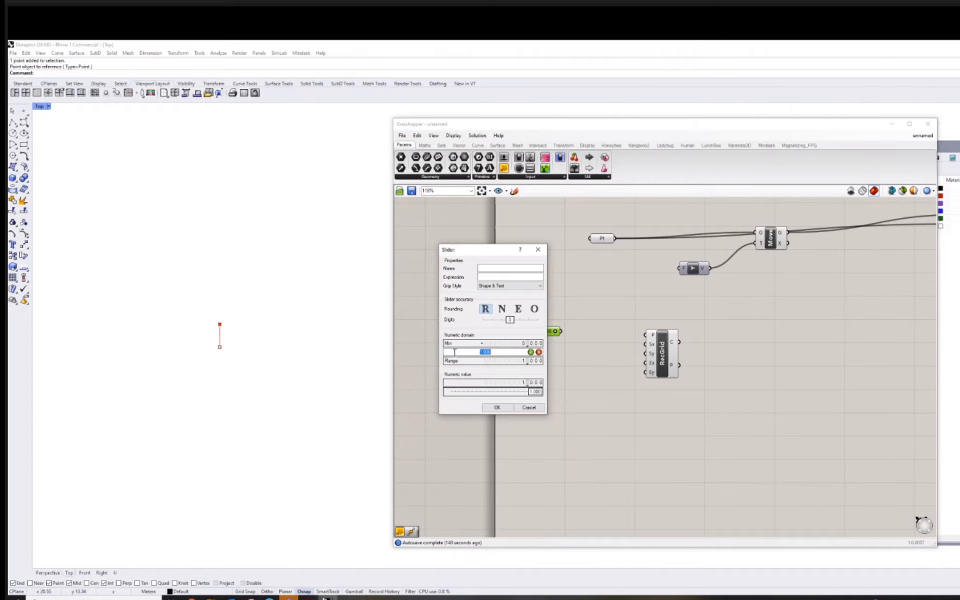
type("20")
left_click(502, 309)
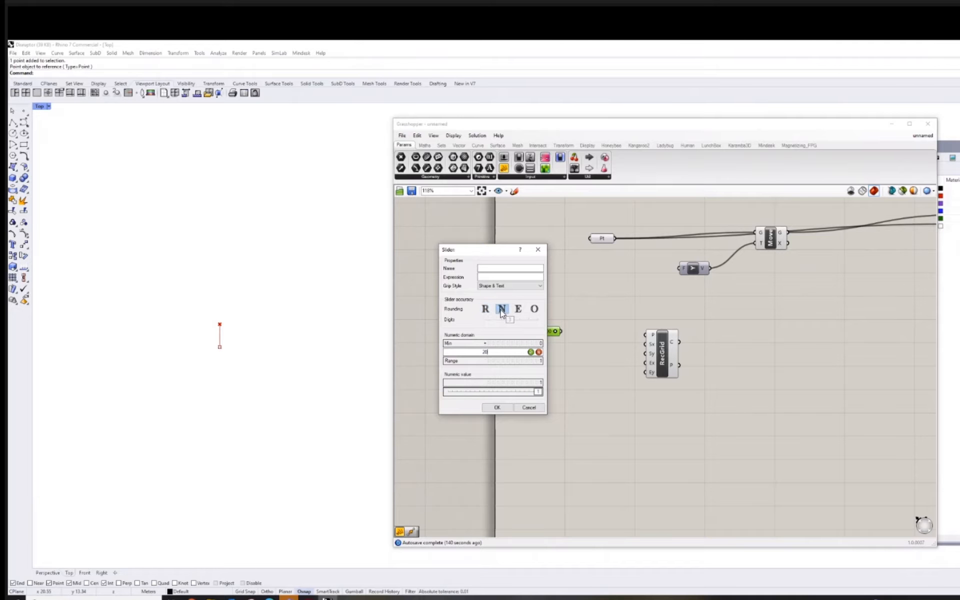
left_click(497, 407)
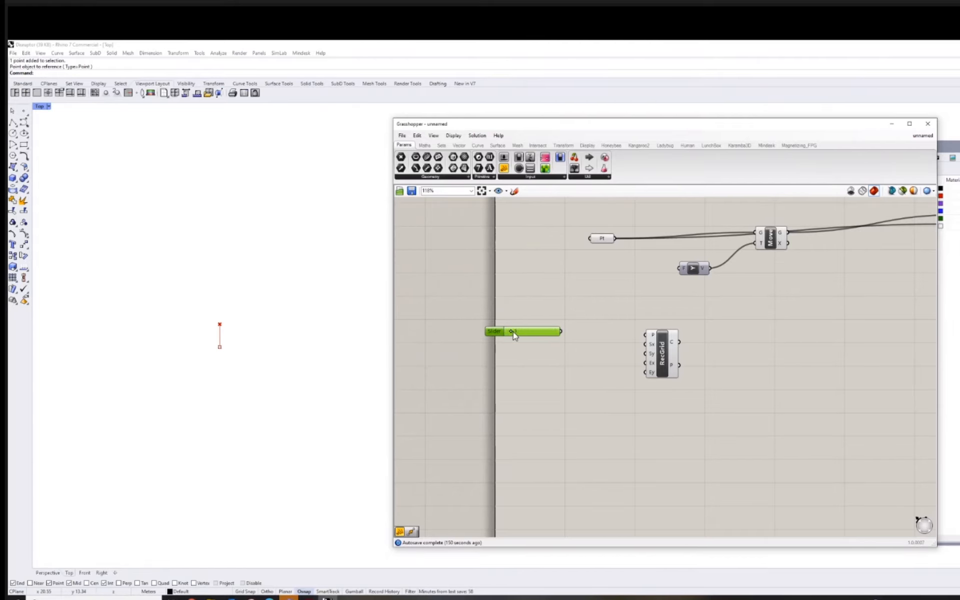
Set the slider to 20, move it farther from RecGrid and connect it to the Sx input.
mouse_move(555, 332)
left_mouse_down()
mouse_move(504, 332)
mouse_move(558, 332)
left_mouse_up()
left_click_drag(500, 328, 475, 320)
left_click_drag(535, 325, 646, 345)
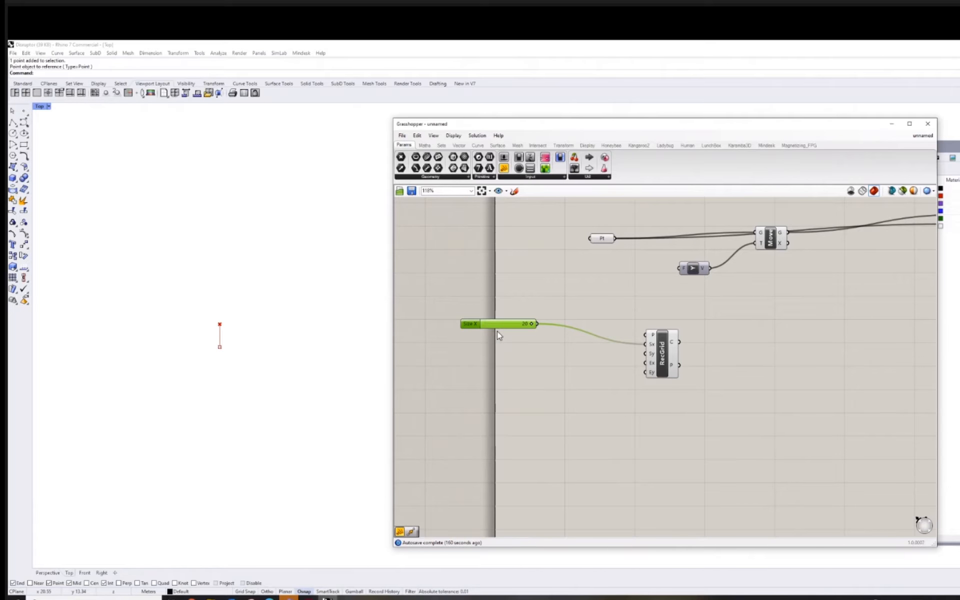
Make three copies of the Size X slider and connect them to RecGrid's Sy, Ex and Ey inputs.
key("ctrl+v")
key("ctrl+v")
key("ctrl+v")
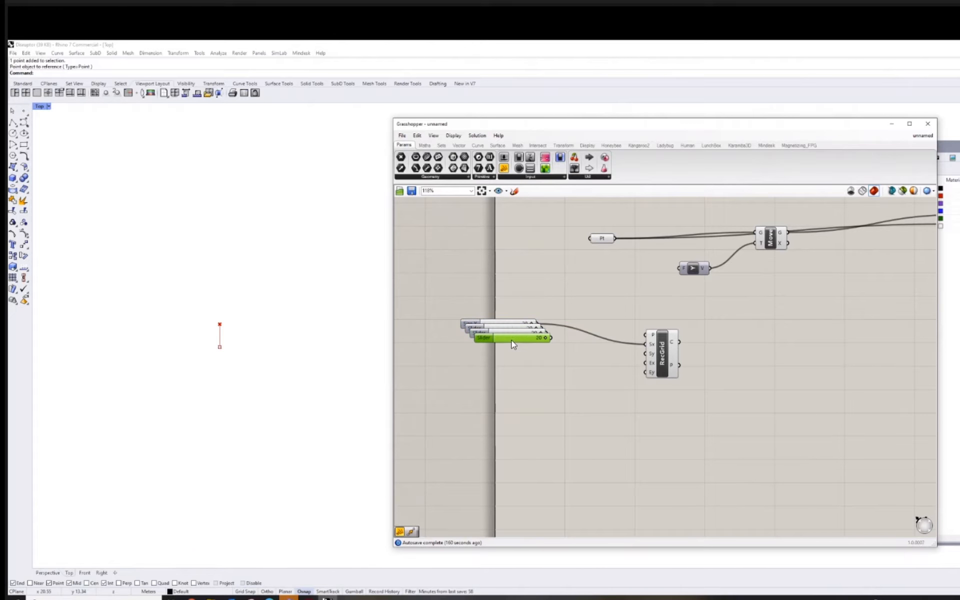
left_click_drag(510, 341, 618, 393)
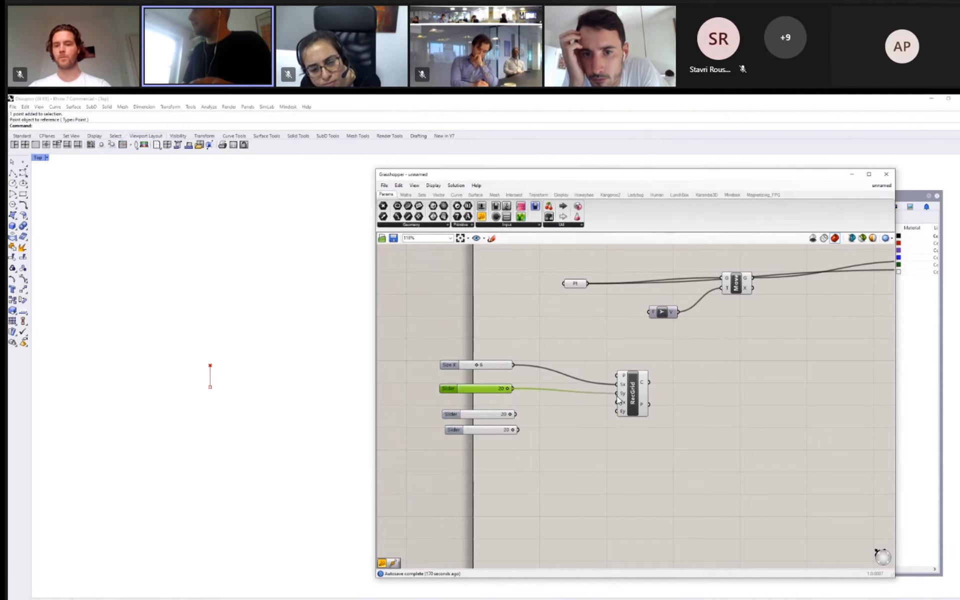
left_click_drag(515, 414, 618, 402)
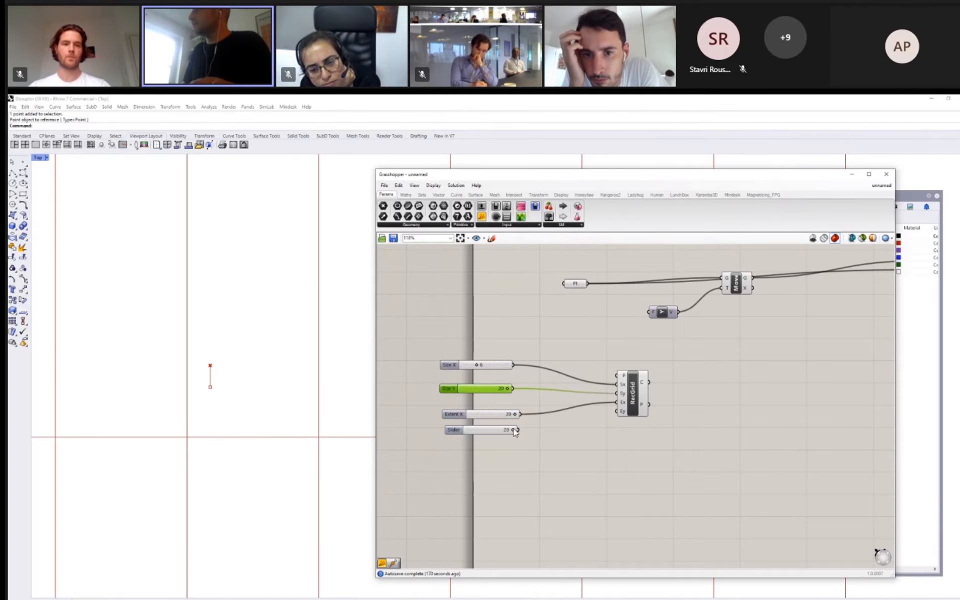
left_click_drag(518, 429, 618, 411)
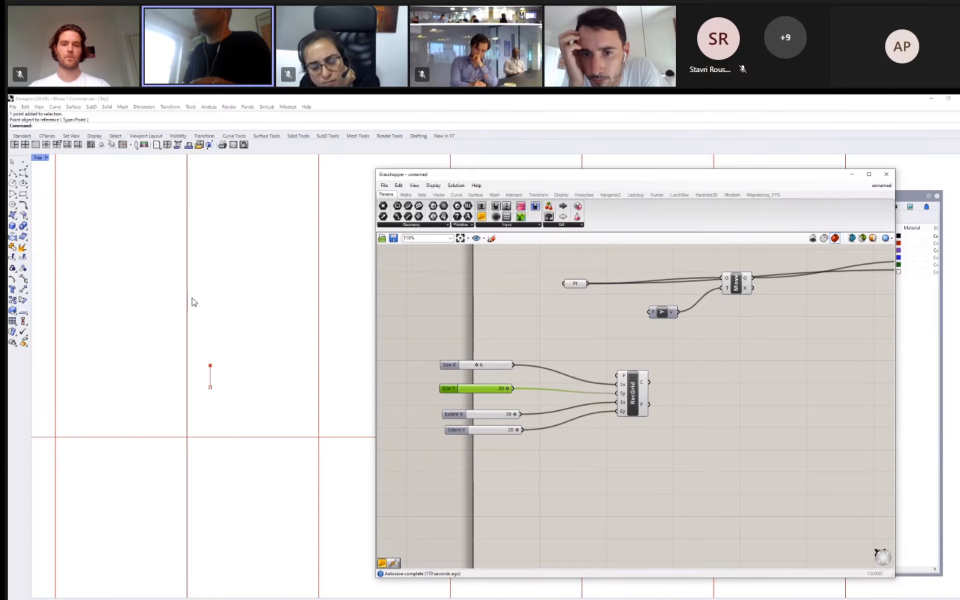
Adjust the grid sliders to Size X 10, Size Y 13, Extent X 18 and Extent Y 18.
scroll(203, 318, "down", 18)
right_click_drag(202, 318, 190, 403)
scroll(200, 367, "down", 3)
right_click_drag(212, 350, 203, 385)
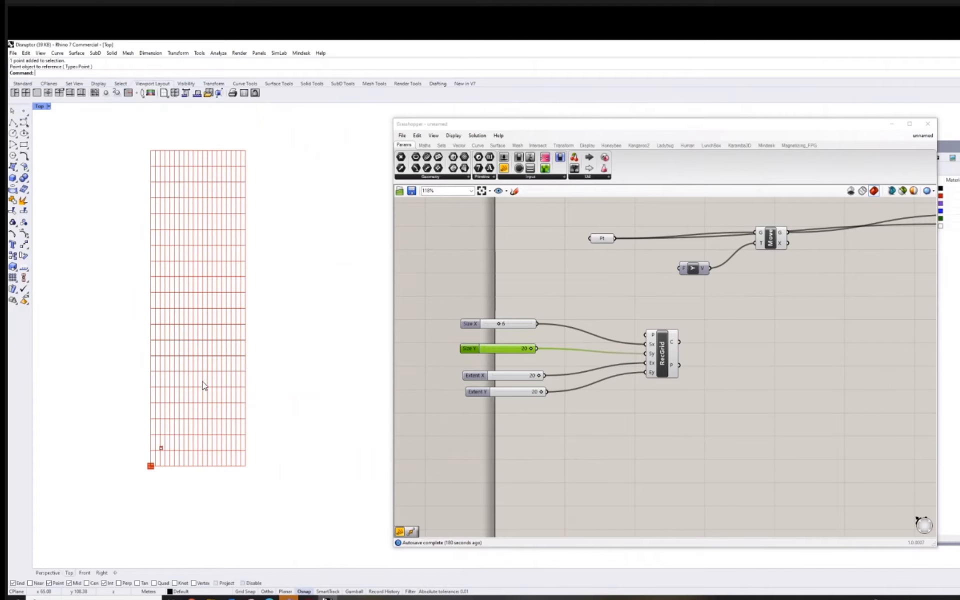
left_click_drag(531, 349, 539, 391)
left_click_drag(502, 353, 510, 331)
right_click_drag(330, 333, 311, 330)
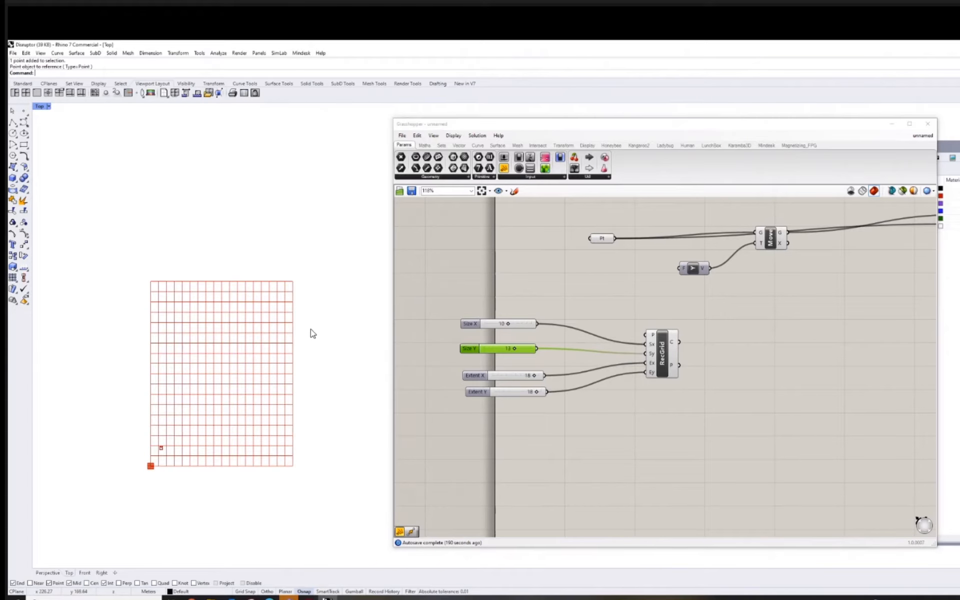
right_click_drag(781, 378, 732, 368)
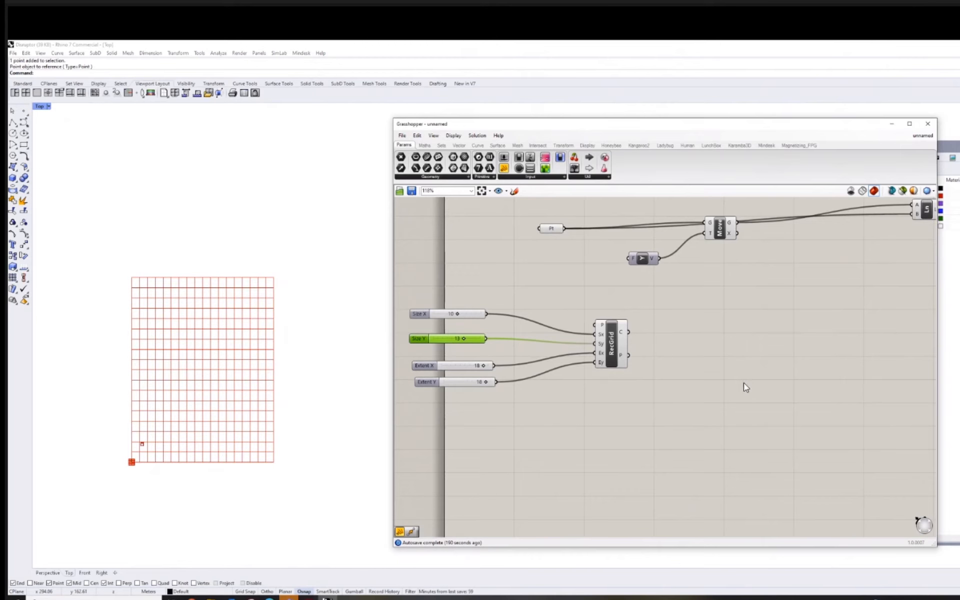
double_click(743, 383)
type("point")
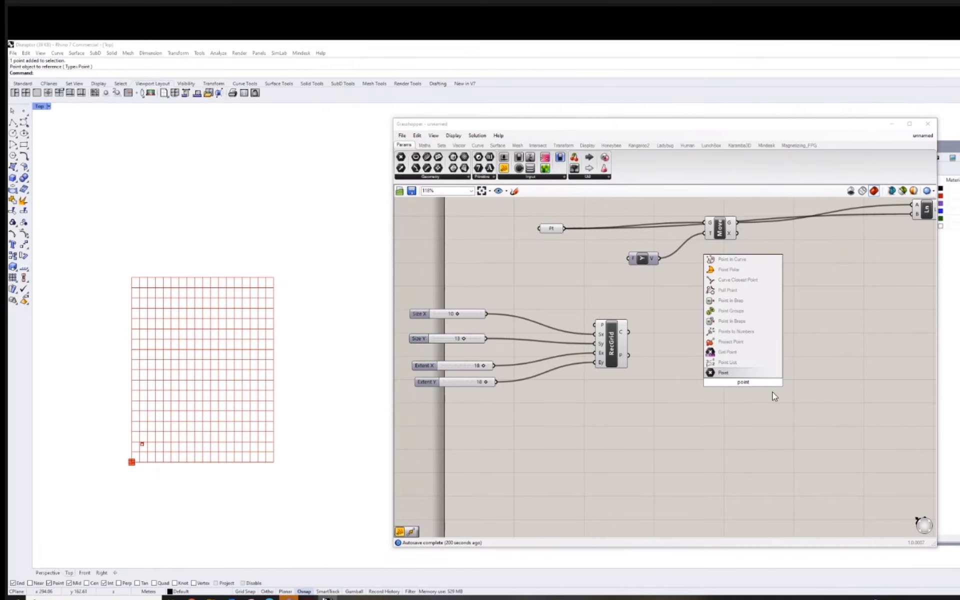
left_click(661, 389)
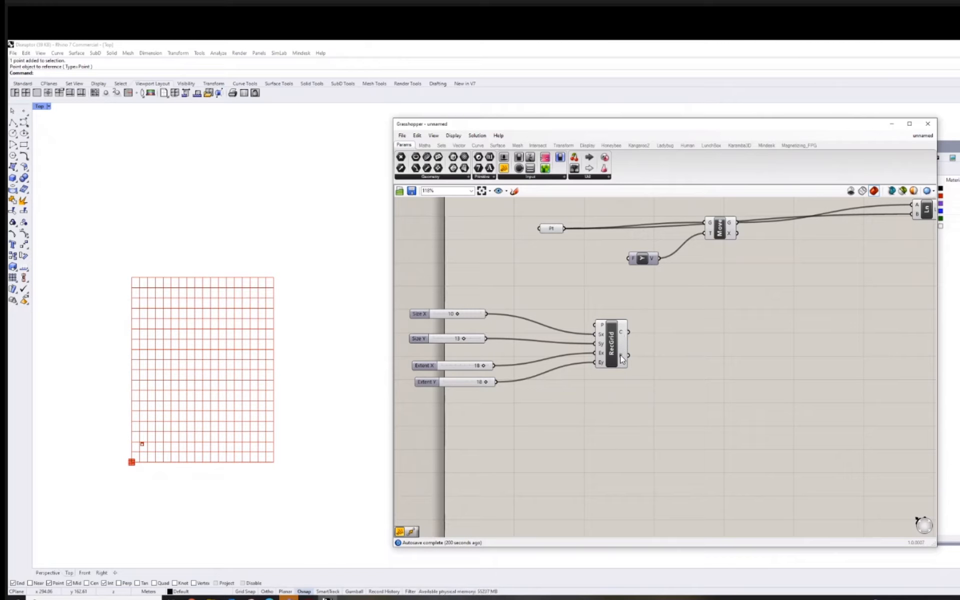
Add a Point parameter after RecGrid and connect RecGrid's P output to it.
double_click(712, 372)
type("point")
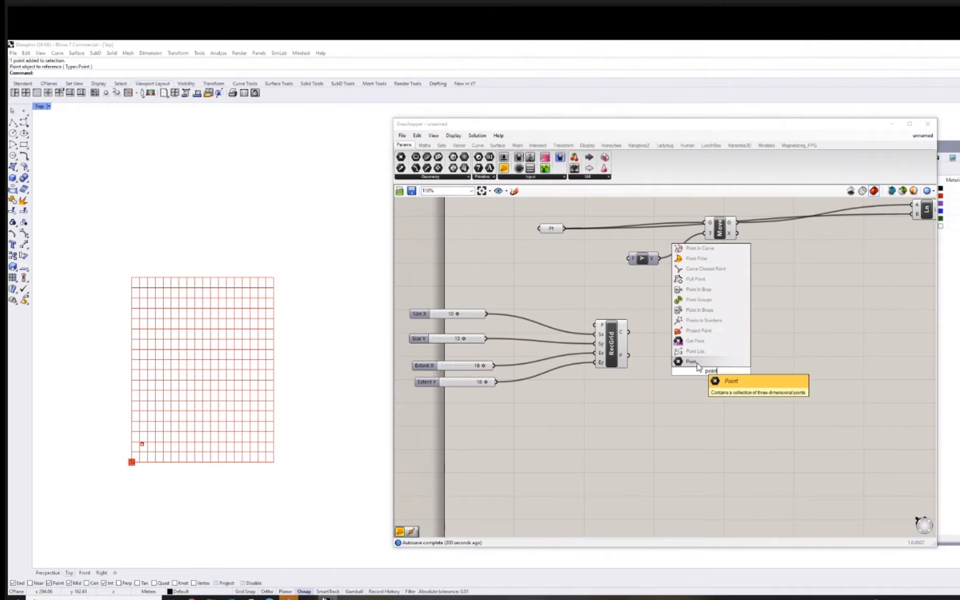
left_click(697, 364)
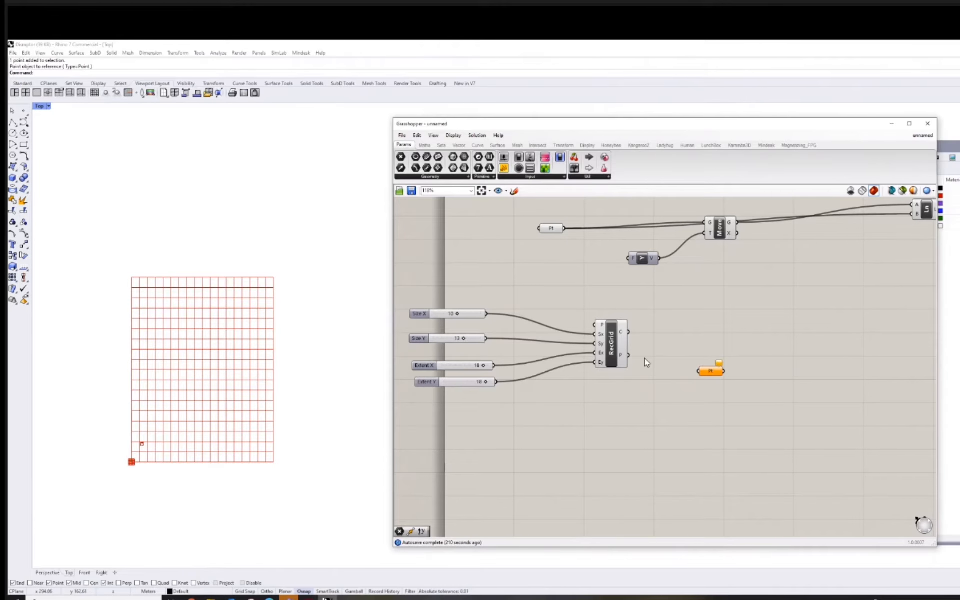
left_click_drag(628, 355, 699, 371)
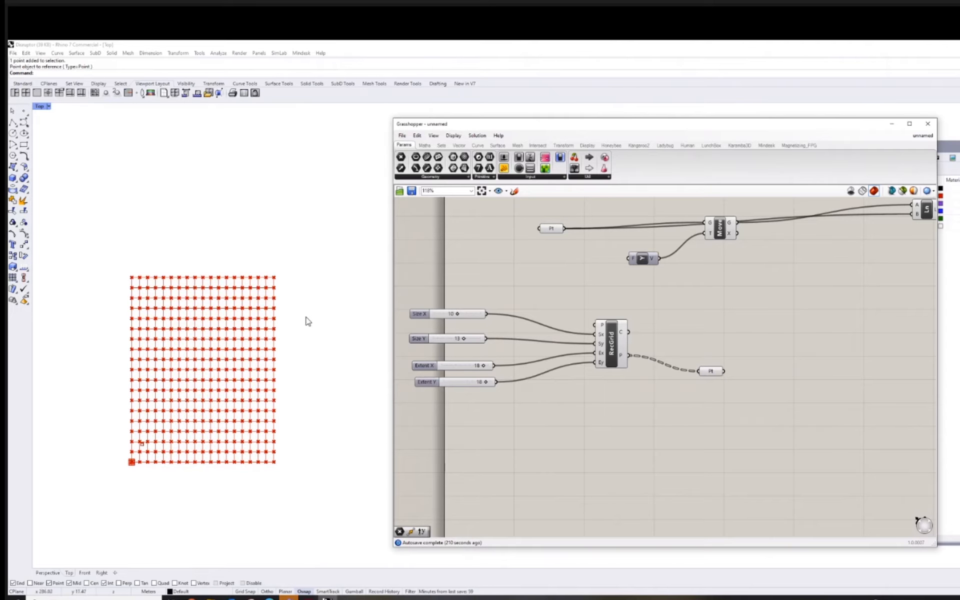
Set the Extent X slider to 16.
right_click_drag(524, 389, 553, 386)
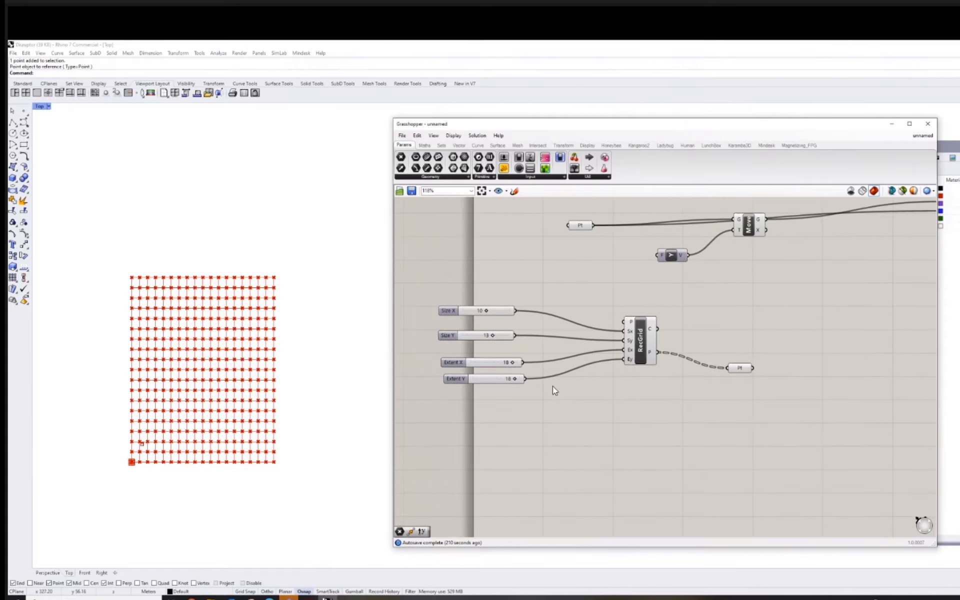
scroll(553, 386, "up", 2)
mouse_move(495, 358)
left_mouse_down()
mouse_move(476, 359)
mouse_move(491, 354)
left_mouse_up()
Turn off the preview of the RecGrid component so only the grid points are displayed in the viewport.
left_click(673, 322)
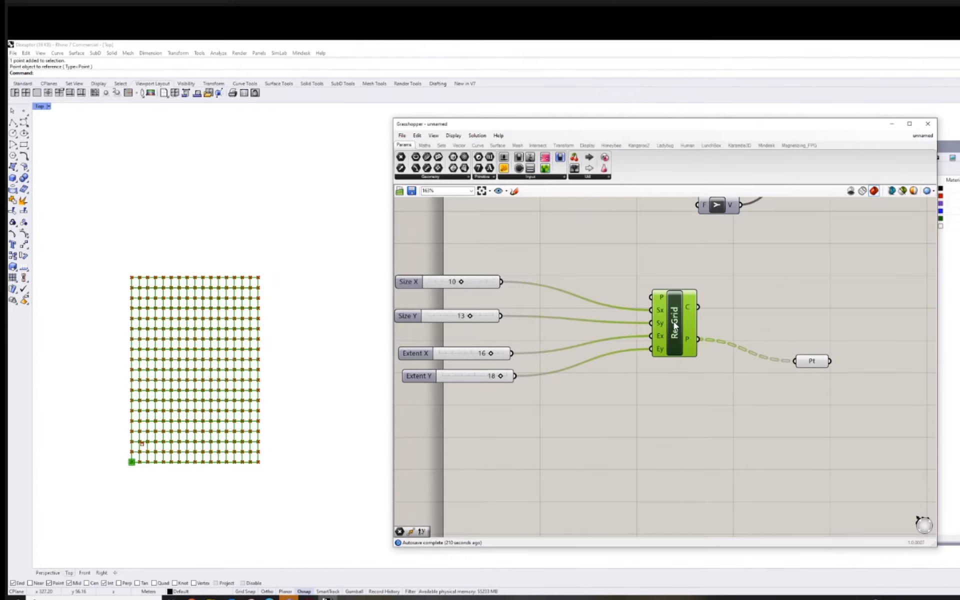
right_click(673, 322)
right_click(675, 314)
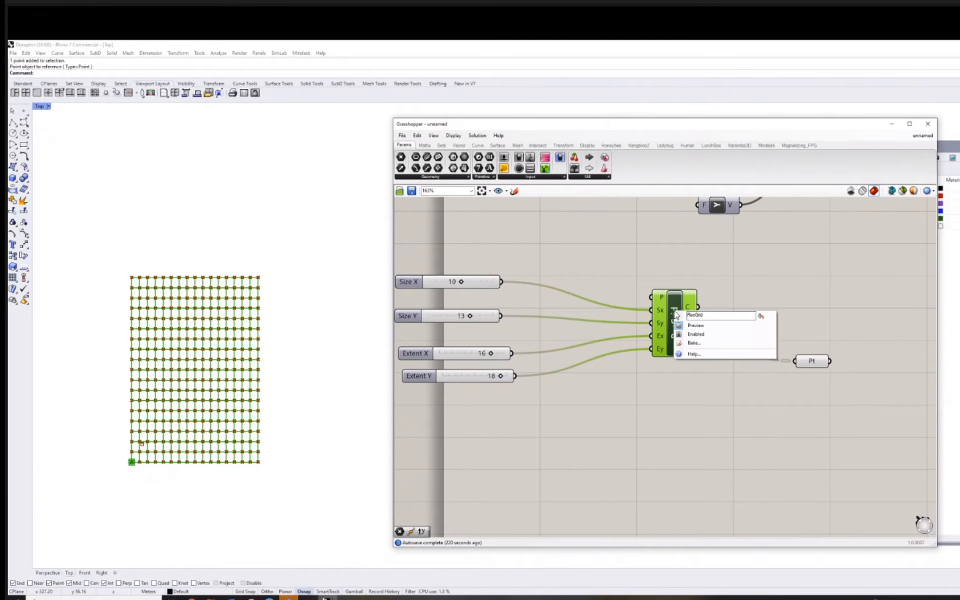
left_click(694, 325)
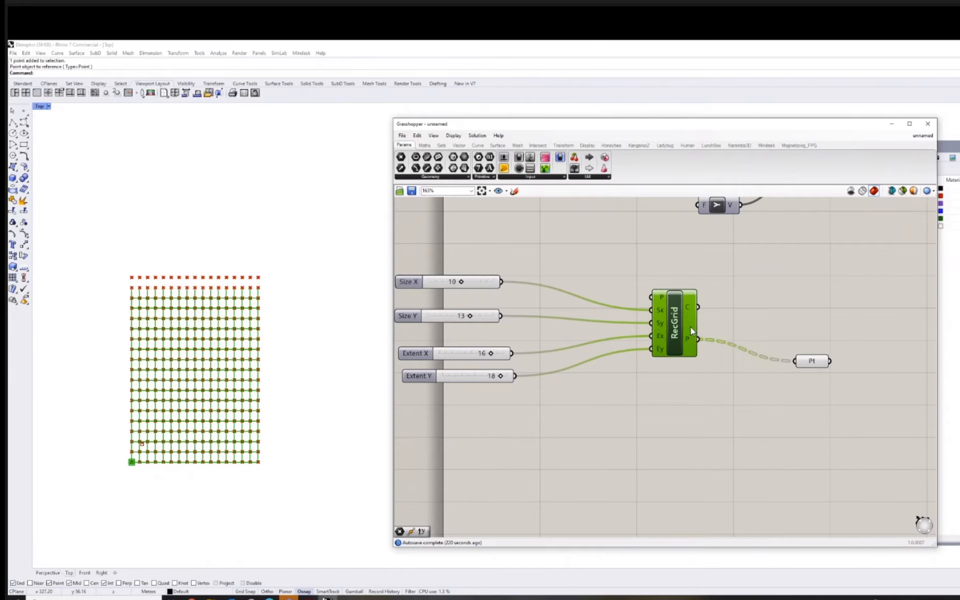
right_click_drag(260, 352, 275, 336)
scroll(274, 336, "up", 4)
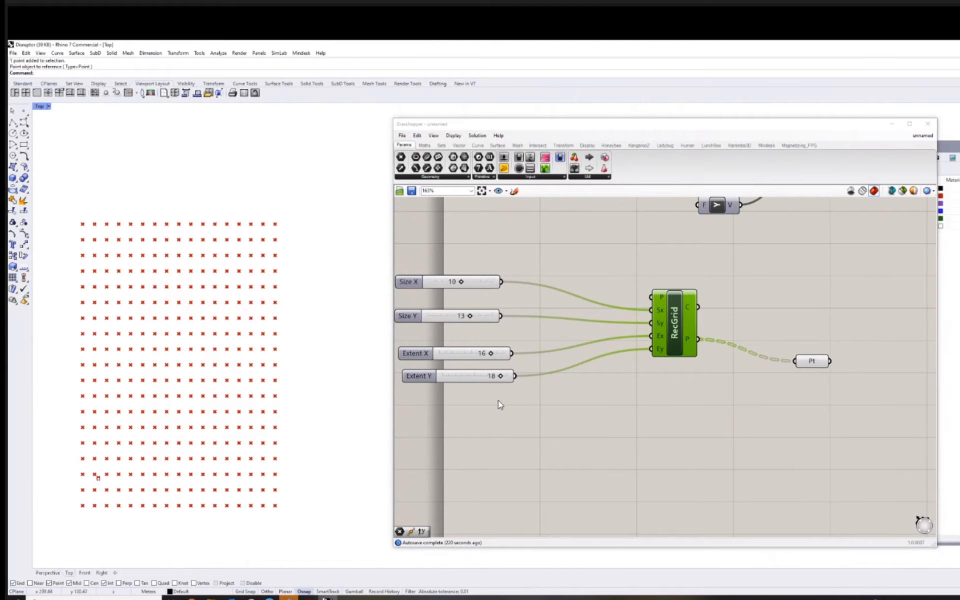
right_click_drag(564, 427, 620, 455)
right_click_drag(554, 367, 558, 368)
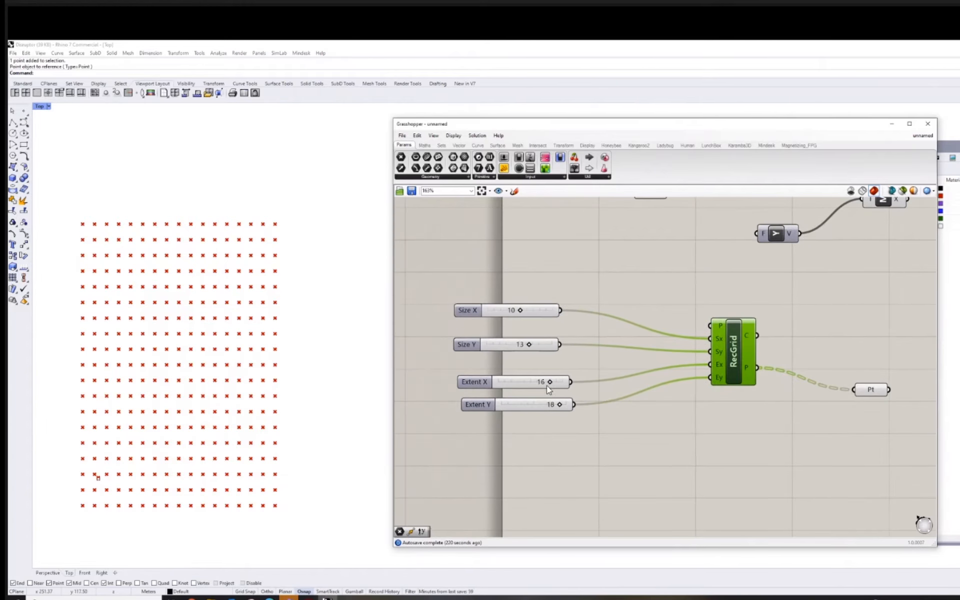
Set the Extent X slider to 12 and the Size Y slider to 10.
mouse_move(547, 386)
left_mouse_down()
mouse_move(524, 388)
mouse_move(537, 384)
left_mouse_up()
left_click_drag(520, 348, 520, 349)
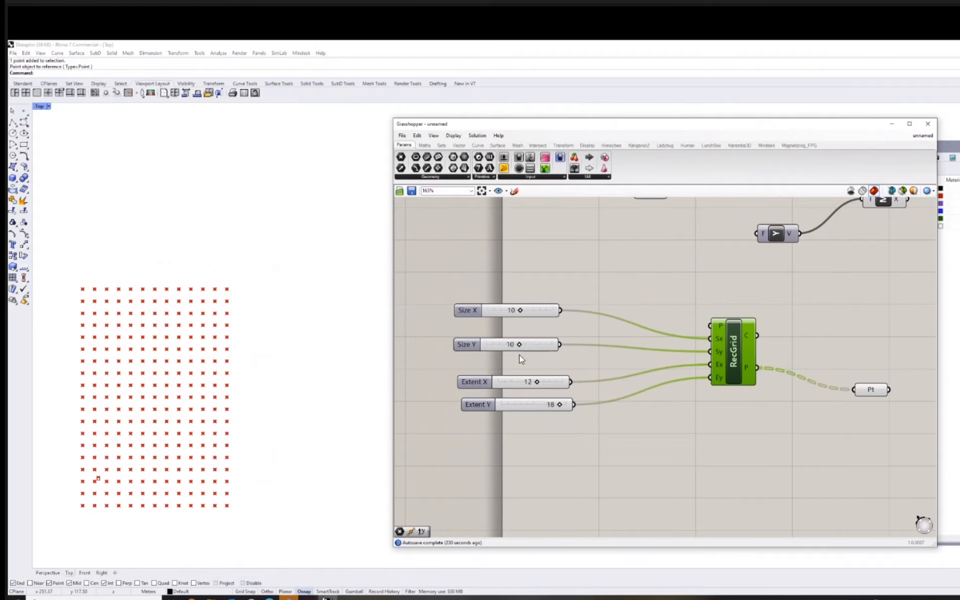
Reposition the Line component slightly closer to the upper Move component on the canvas.
right_click_drag(691, 359, 639, 364)
scroll(650, 356, "down", 4)
right_click_drag(734, 324, 637, 336)
left_click_drag(763, 289, 747, 304)
right_click_drag(688, 360, 629, 356)
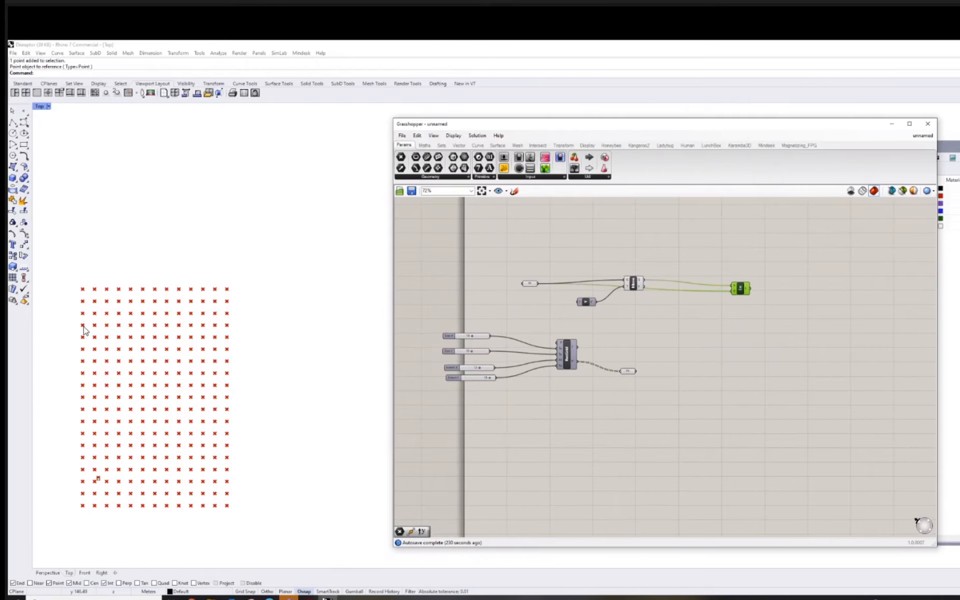
Add a Unit X vector component in the open canvas area beyond the grid's Point parameter.
scroll(75, 333, "up", 7)
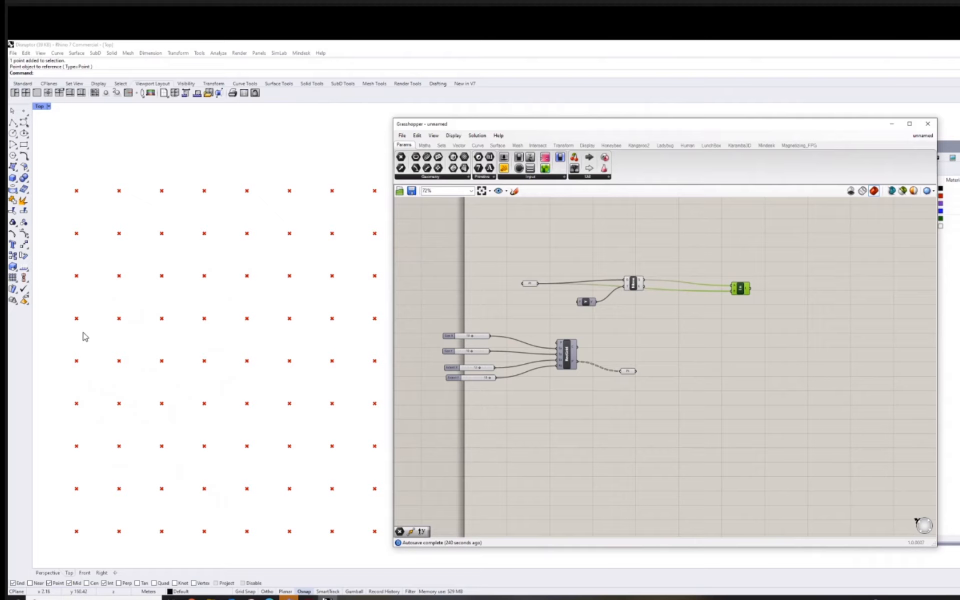
right_click_drag(740, 367, 721, 362)
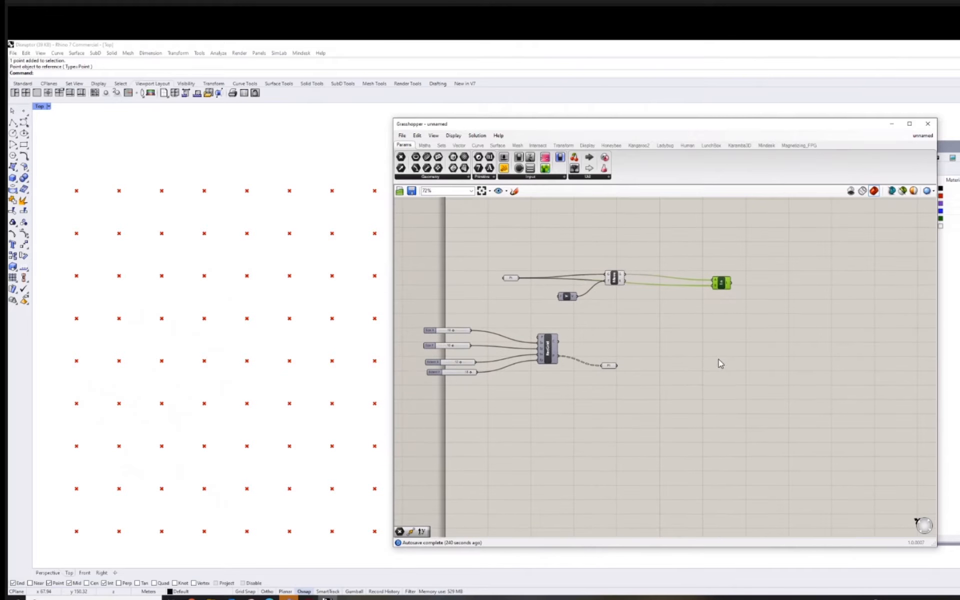
double_click(718, 362)
key("Escape")
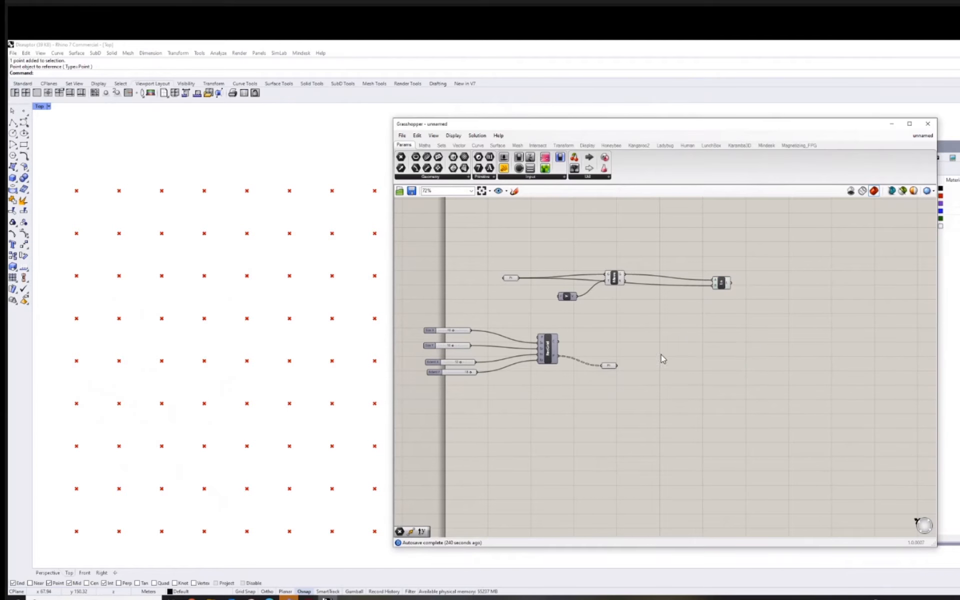
double_click(664, 343)
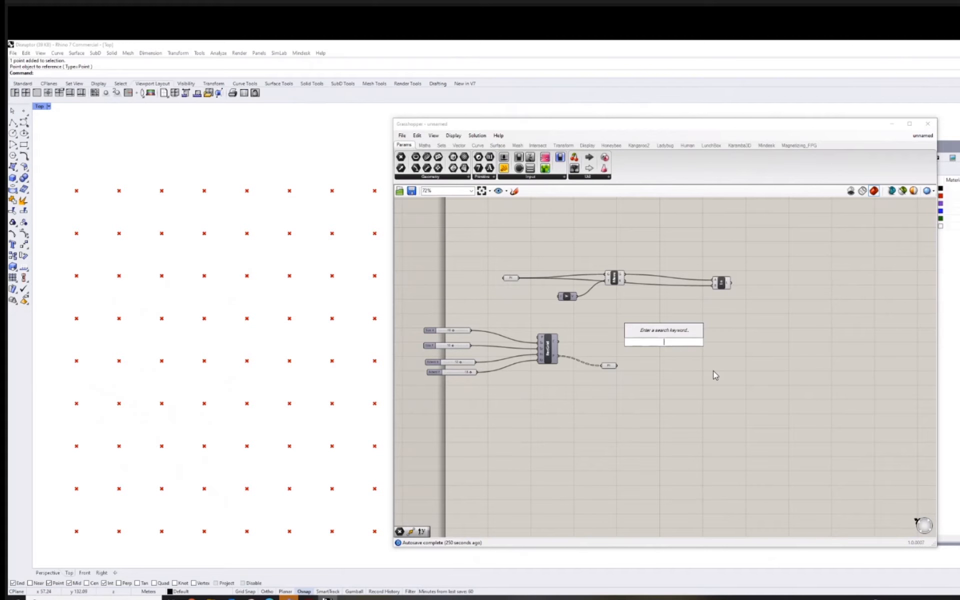
type("x")
left_click(666, 333)
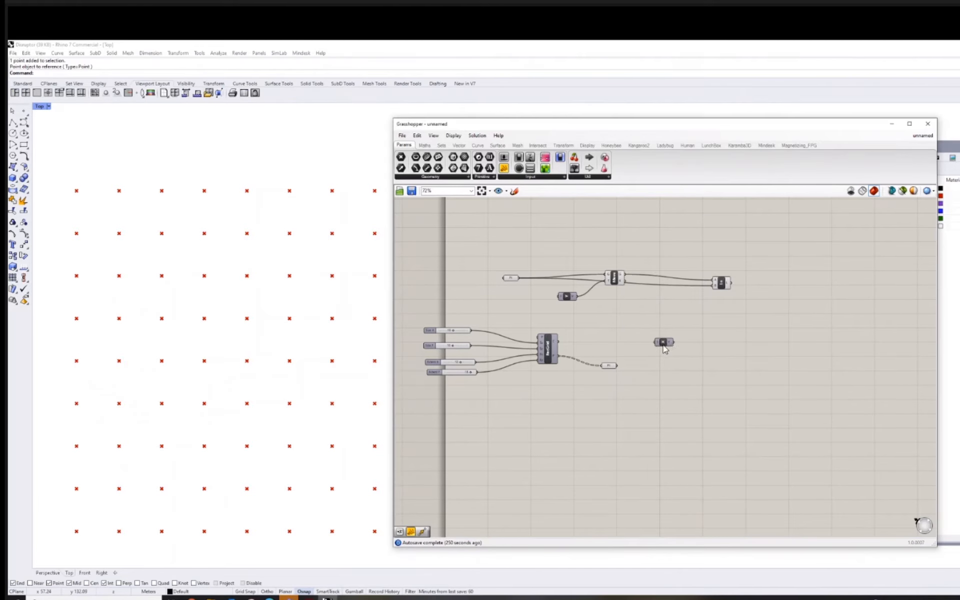
left_click(665, 343)
Add a second Move component beyond the Unit X component.
scroll(681, 367, "up", 3)
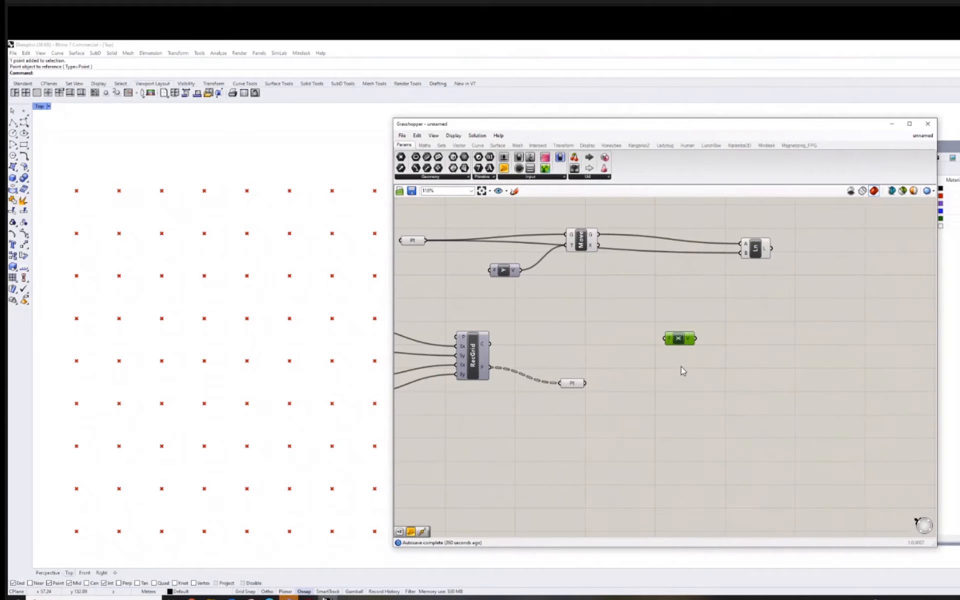
scroll(681, 367, "down", 2)
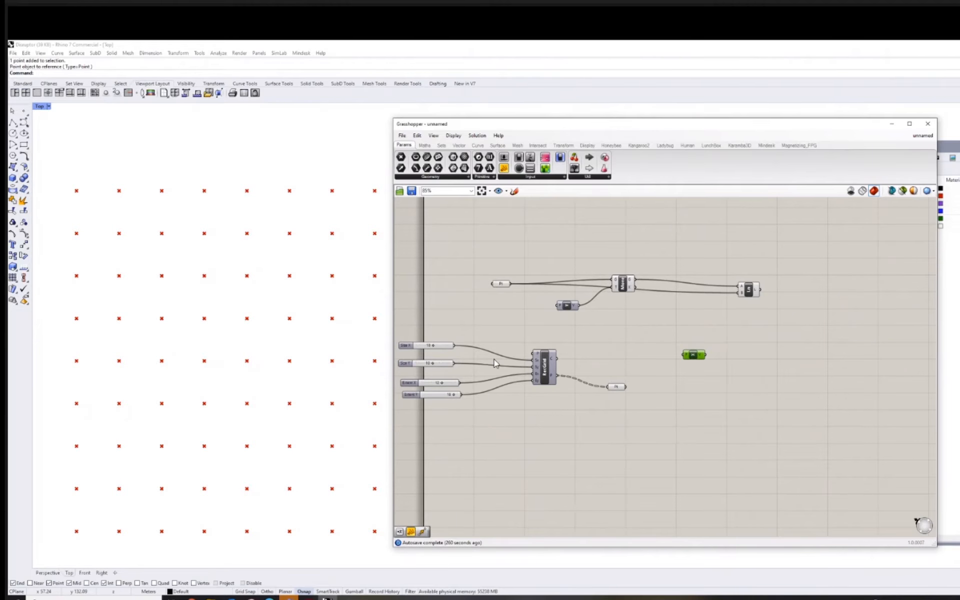
right_click_drag(494, 360, 514, 360)
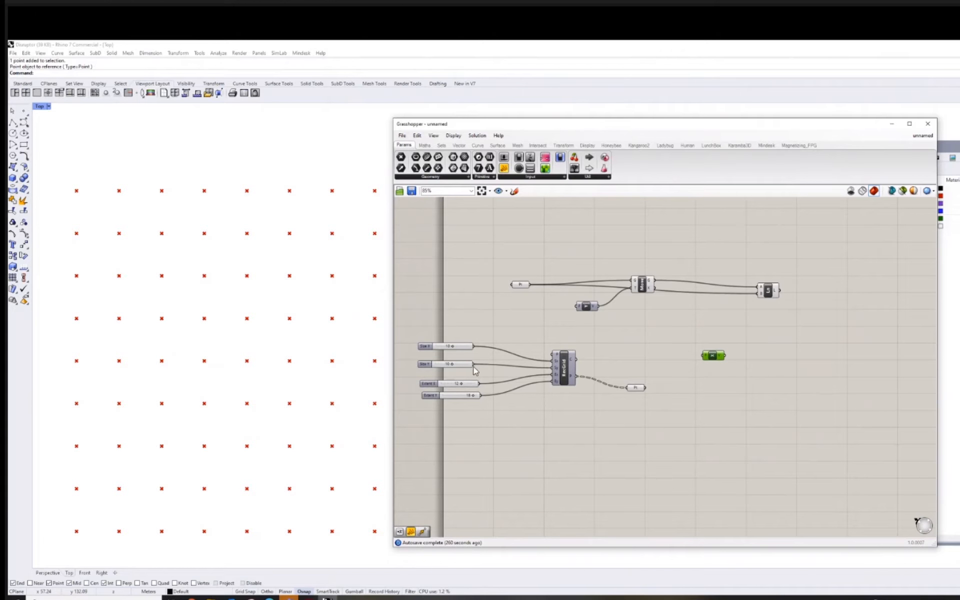
scroll(466, 359, "up", 2)
left_click_drag(475, 344, 655, 320)
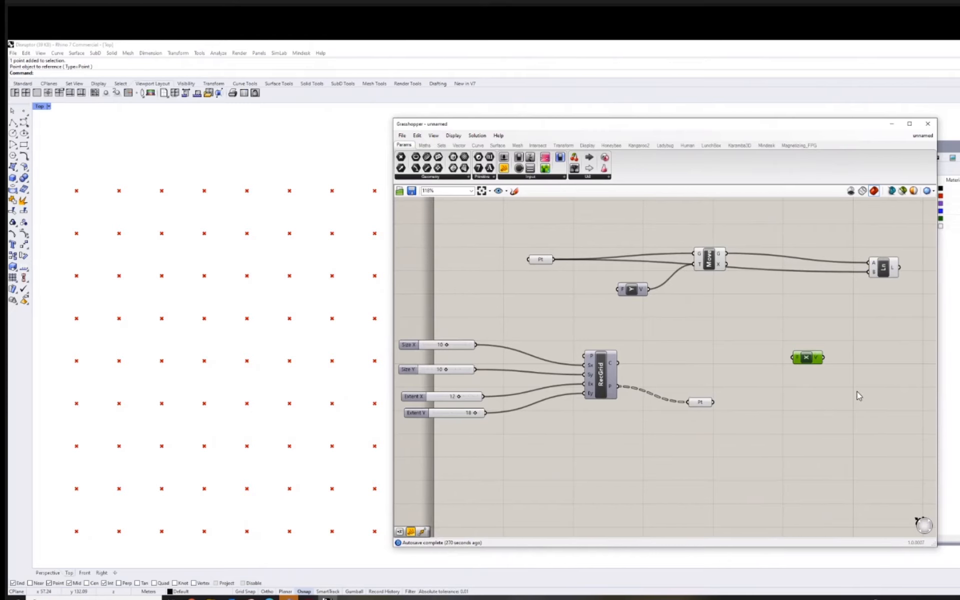
right_click_drag(900, 391, 798, 381)
double_click(798, 382)
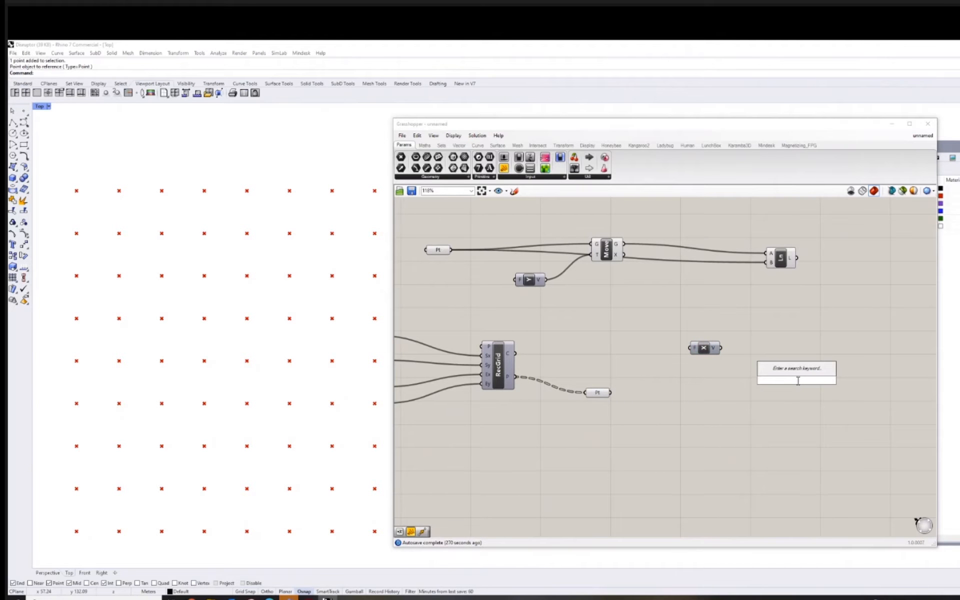
type("move")
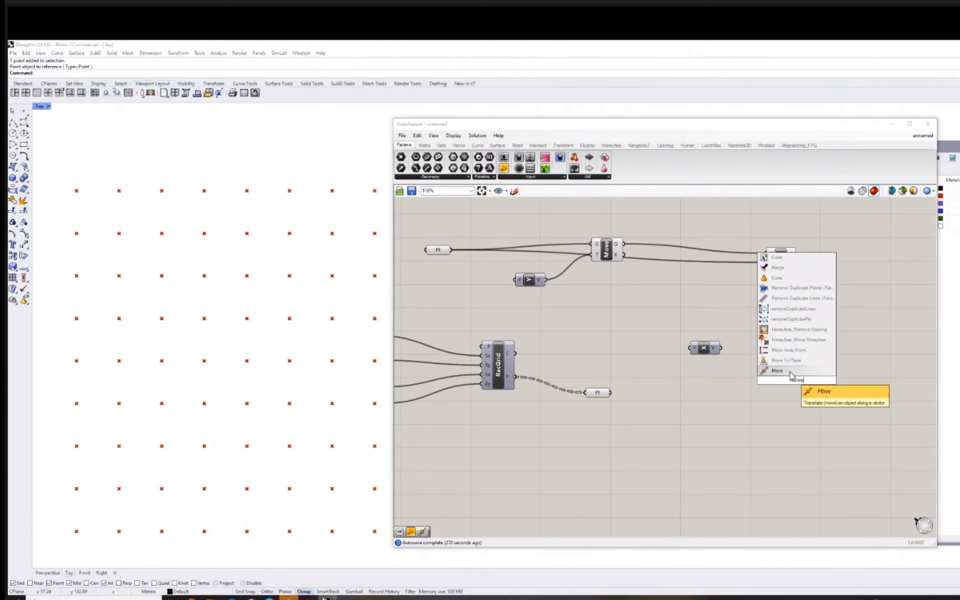
left_click(790, 372)
left_click_drag(786, 379, 778, 367)
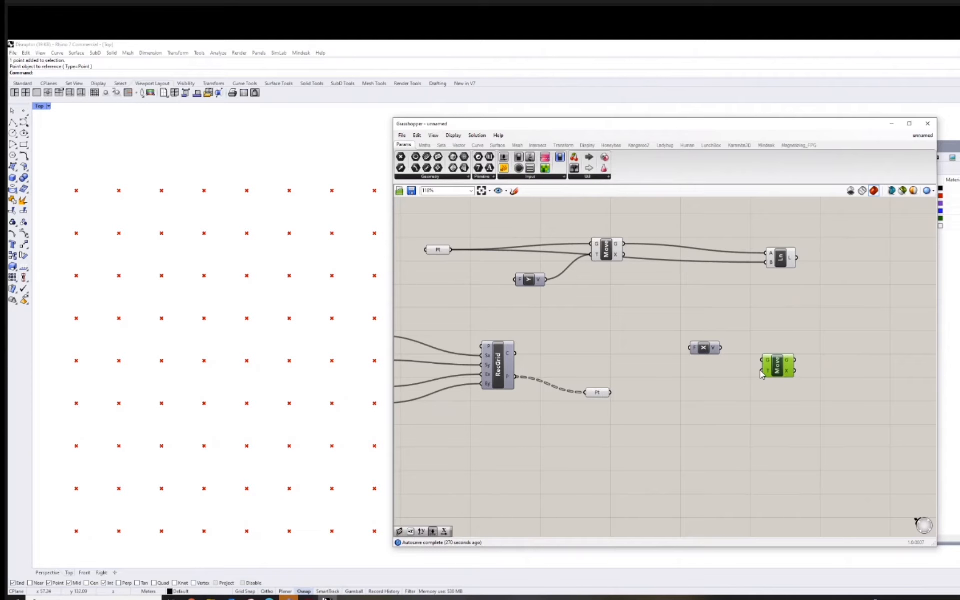
Connect the grid's Point parameter to the new Move component's G input and flatten the Point parameter.
left_click_drag(703, 349, 688, 340)
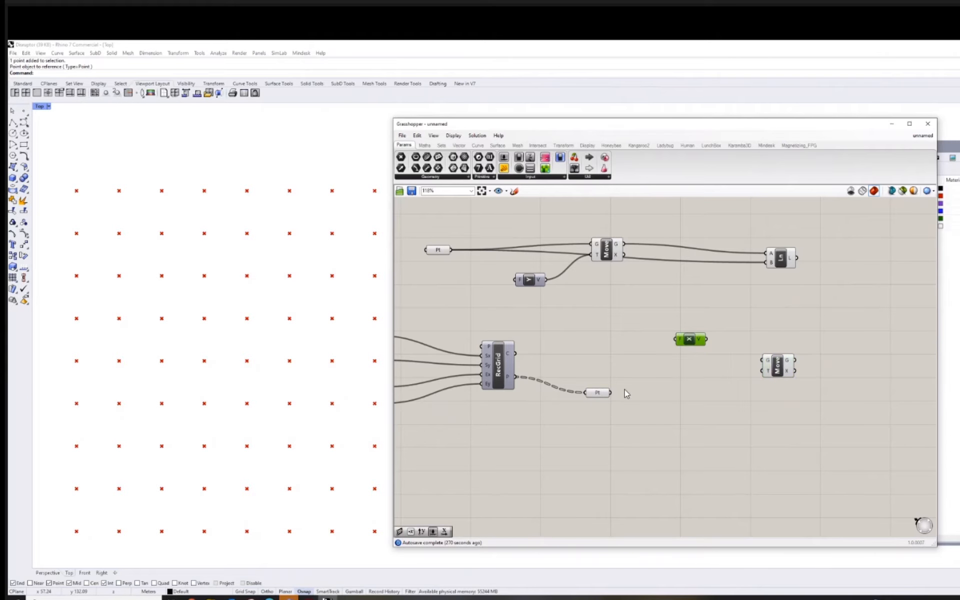
left_click_drag(611, 393, 764, 360)
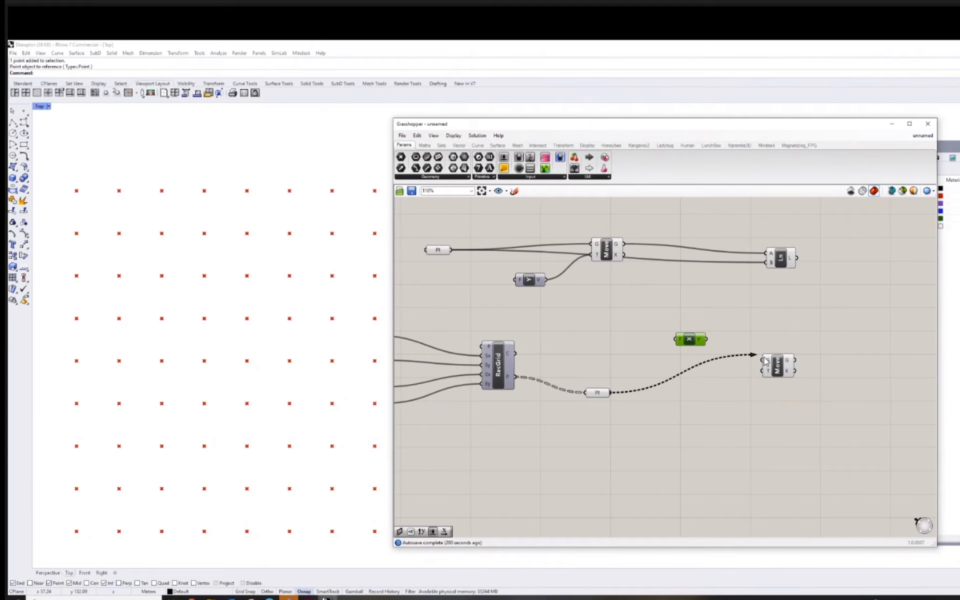
right_click(589, 393)
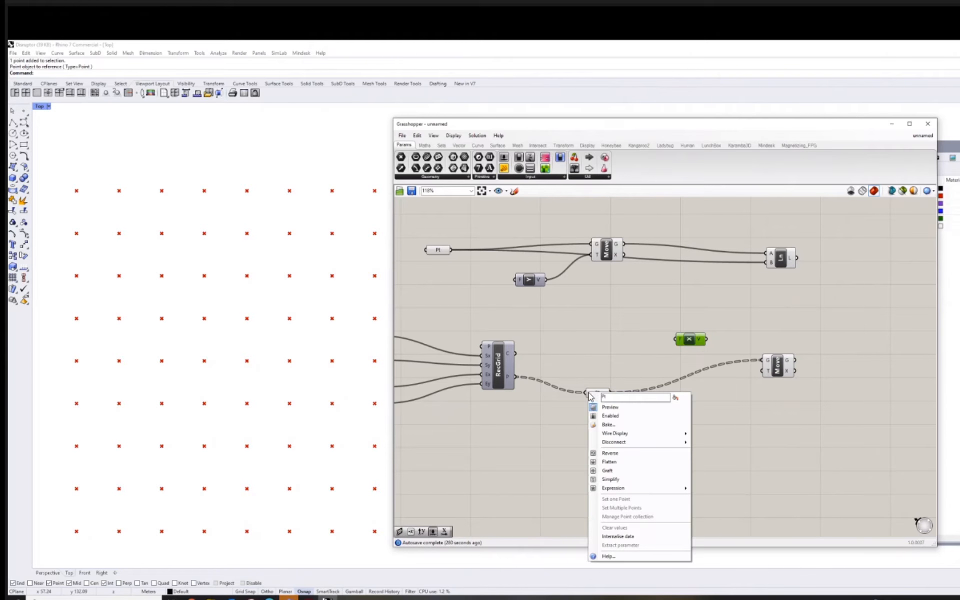
left_click(694, 420)
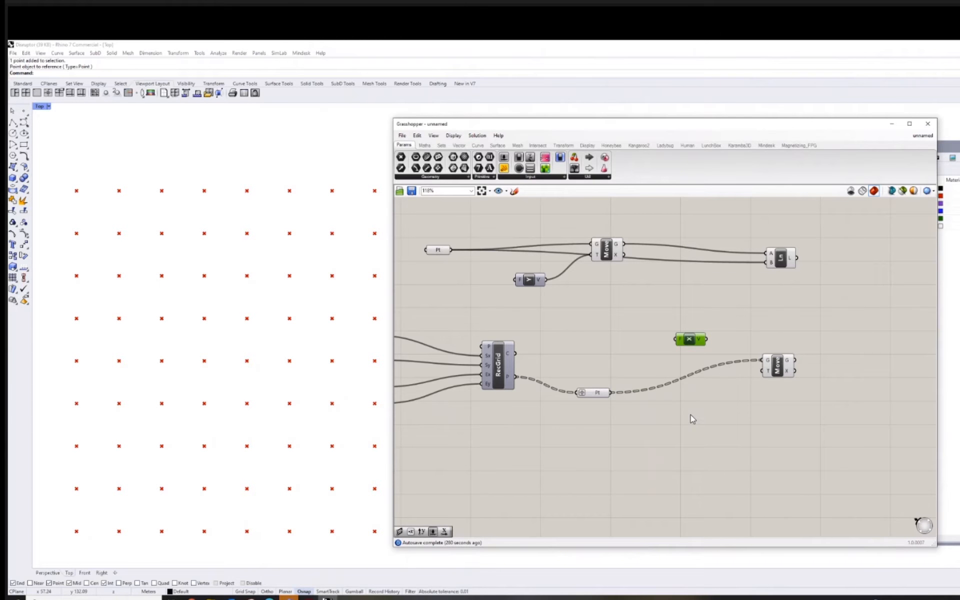
right_click(588, 394)
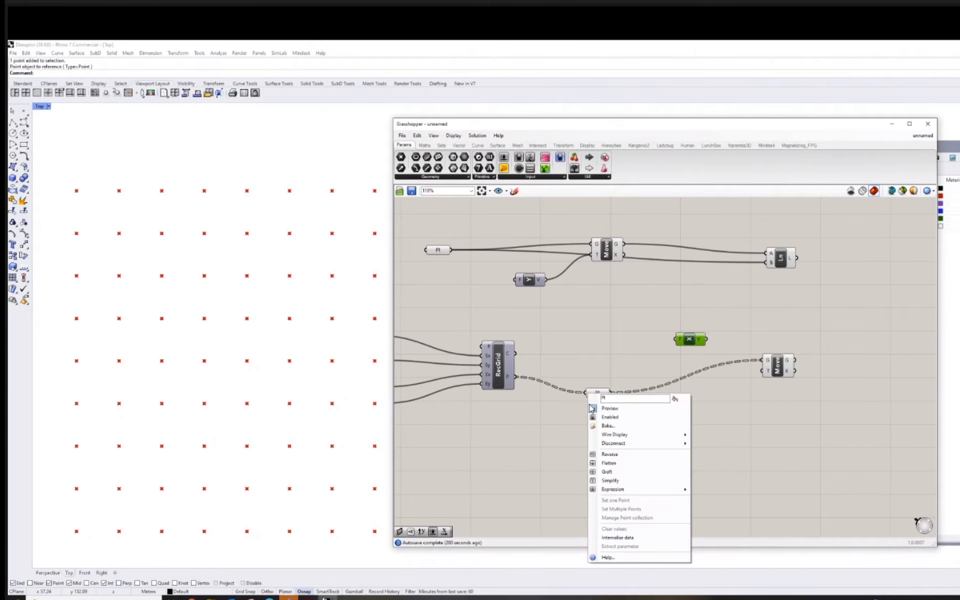
left_click(612, 463)
right_click_drag(693, 400, 693, 419)
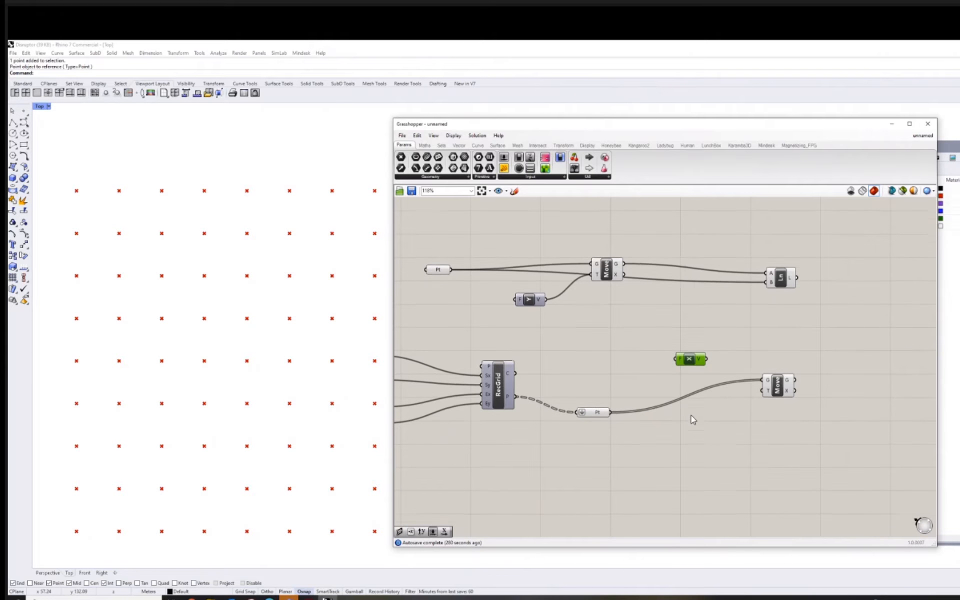
Connect the Unit X output to the new Move component's T input and place Unit X below the grid's Point wire.
left_click_drag(778, 395, 804, 408)
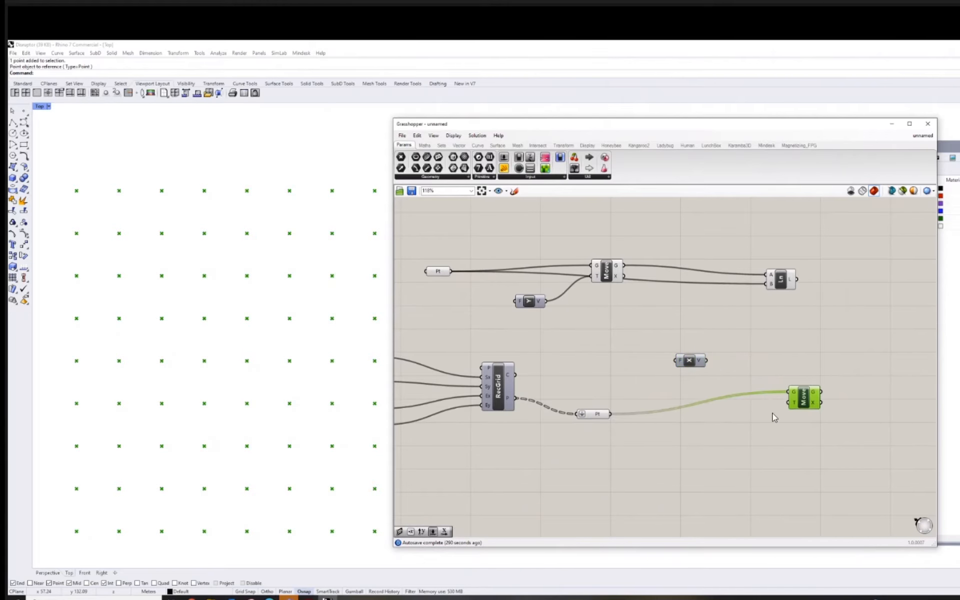
right_click_drag(772, 413, 771, 408)
scroll(712, 406, "down", 1)
right_click_drag(712, 407, 712, 387)
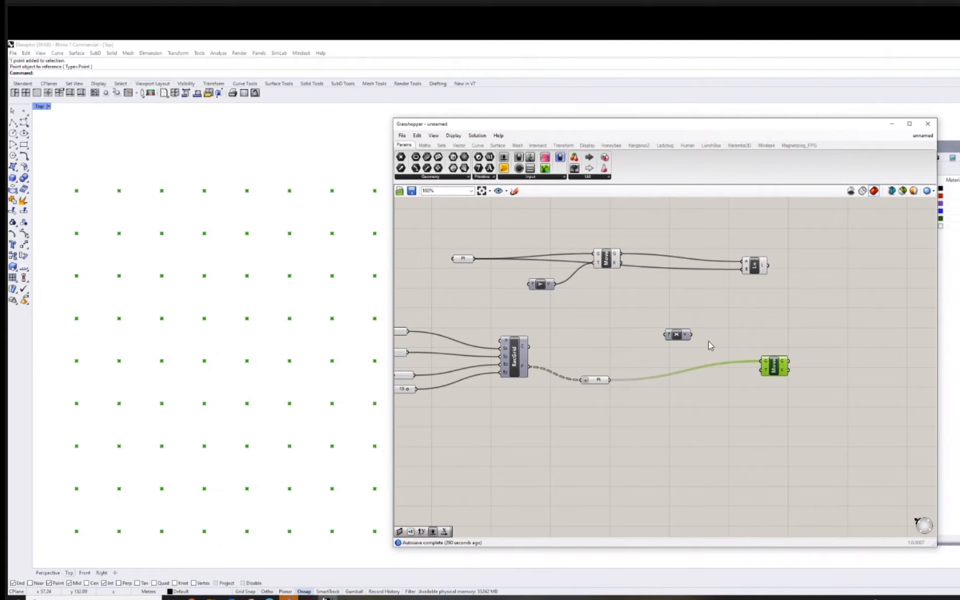
left_click_drag(715, 360, 760, 370)
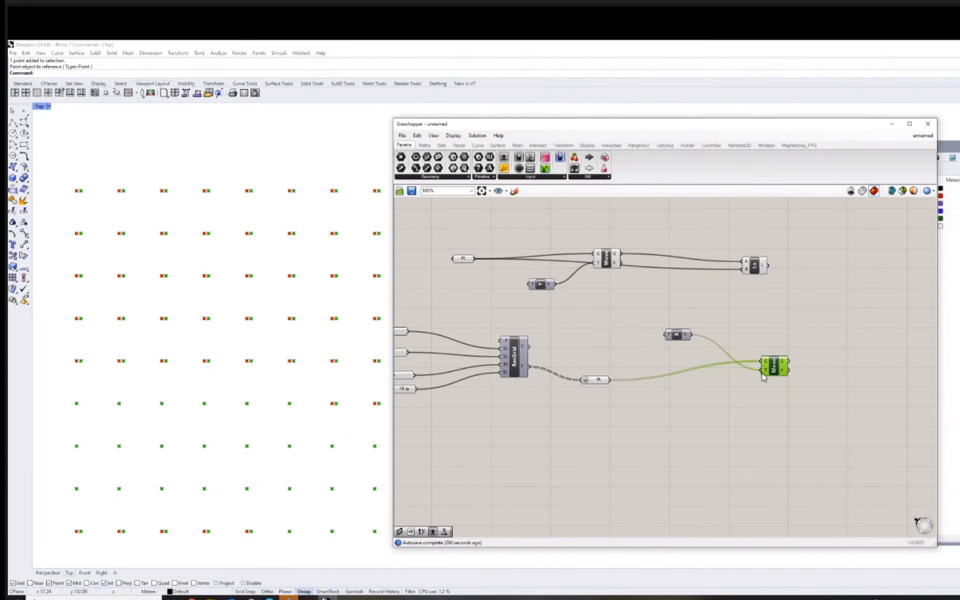
right_click_drag(776, 410, 728, 402)
left_click_drag(645, 329, 646, 411)
Add a Negative component and place it above the wire between the grid's Point parameter and Move.
double_click(634, 436)
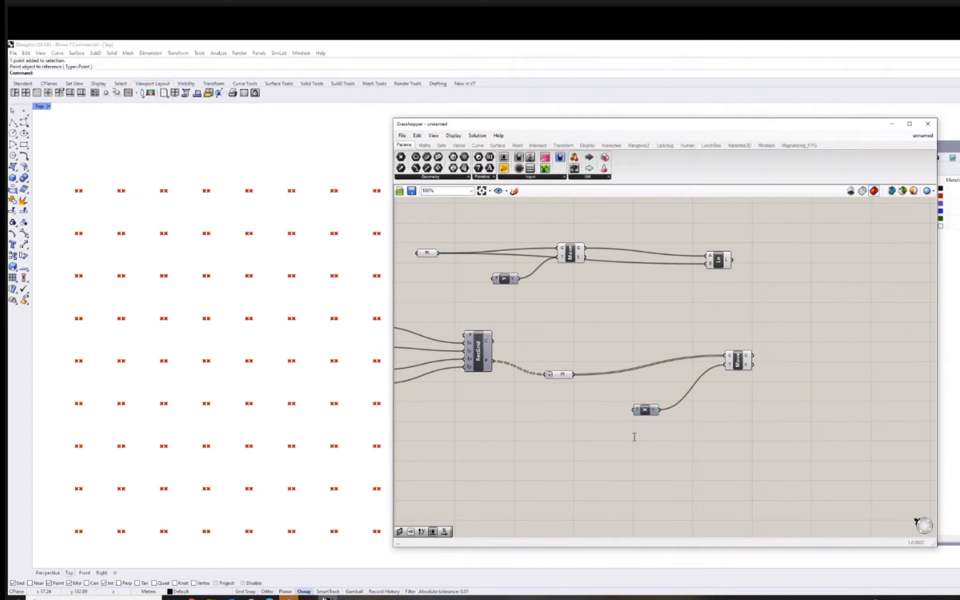
type("neg")
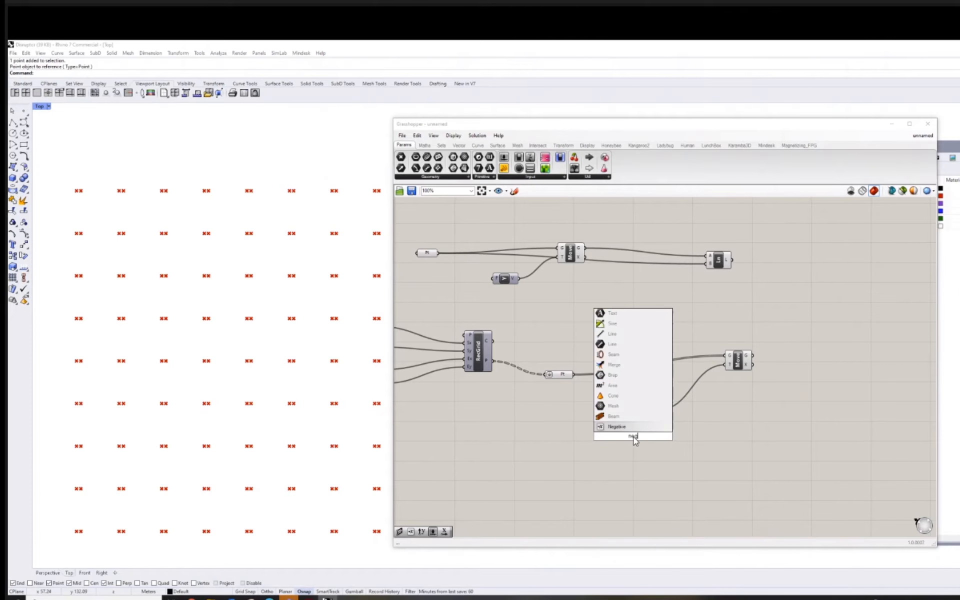
key("Return")
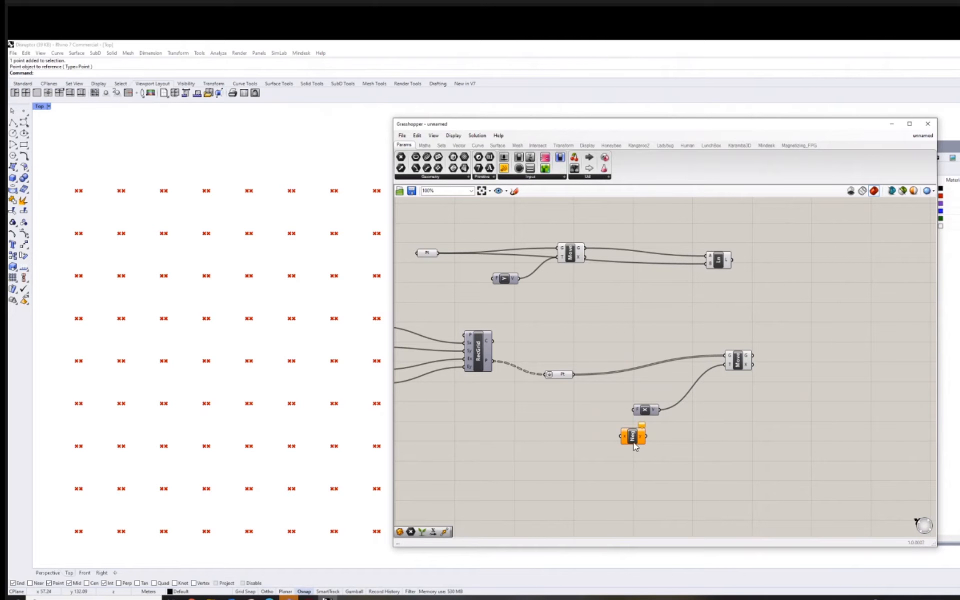
left_click_drag(634, 446, 637, 338)
Duplicate the Unit X component, place the copy beside Negative, and connect Negative's output to its factor input.
left_click(645, 411)
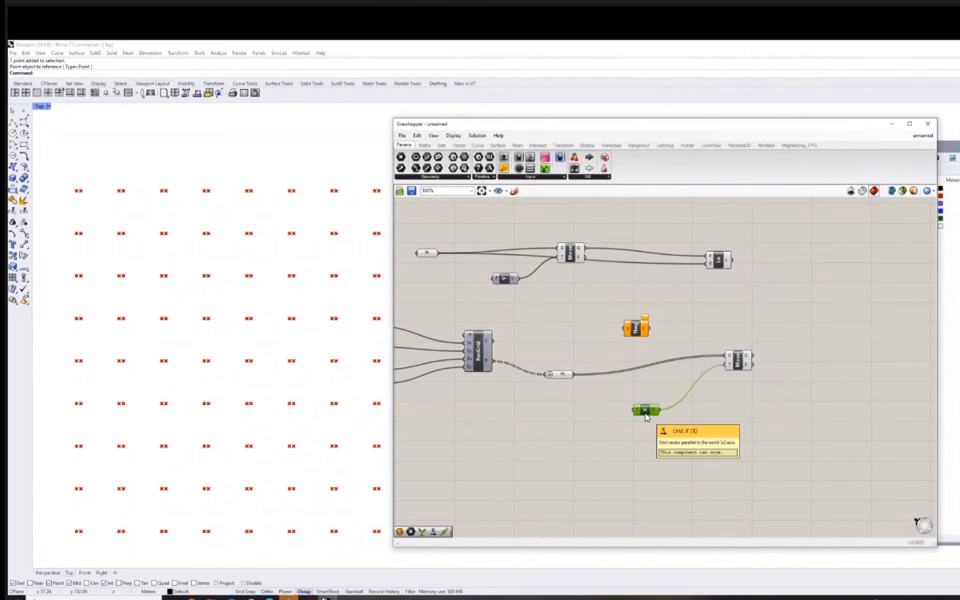
key("ctrl+c")
key("ctrl+v")
left_click_drag(646, 415, 659, 333)
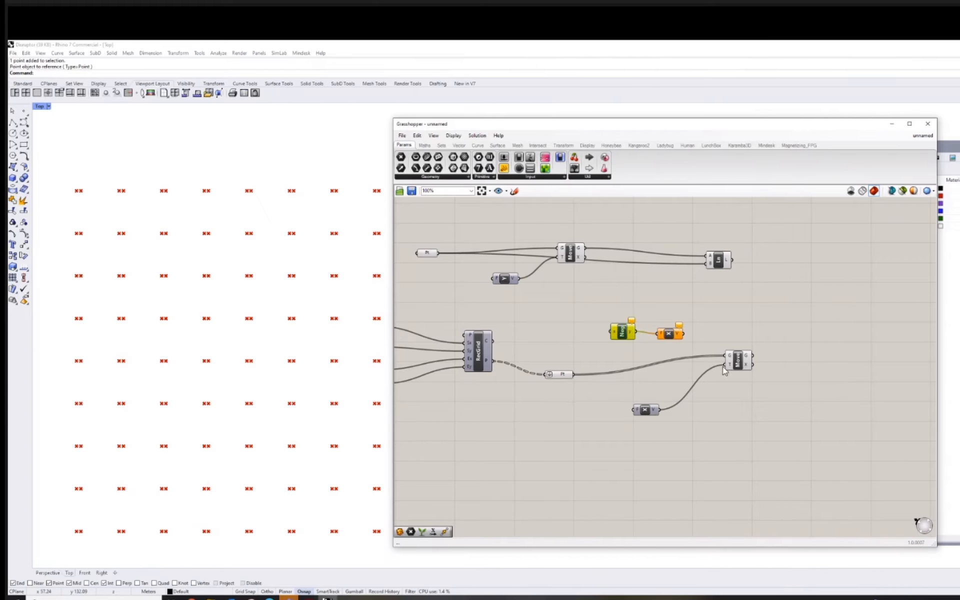
Shift the grid's Move component outward and bring the flattened Point parameter close to its inputs.
left_click_drag(745, 365, 767, 367)
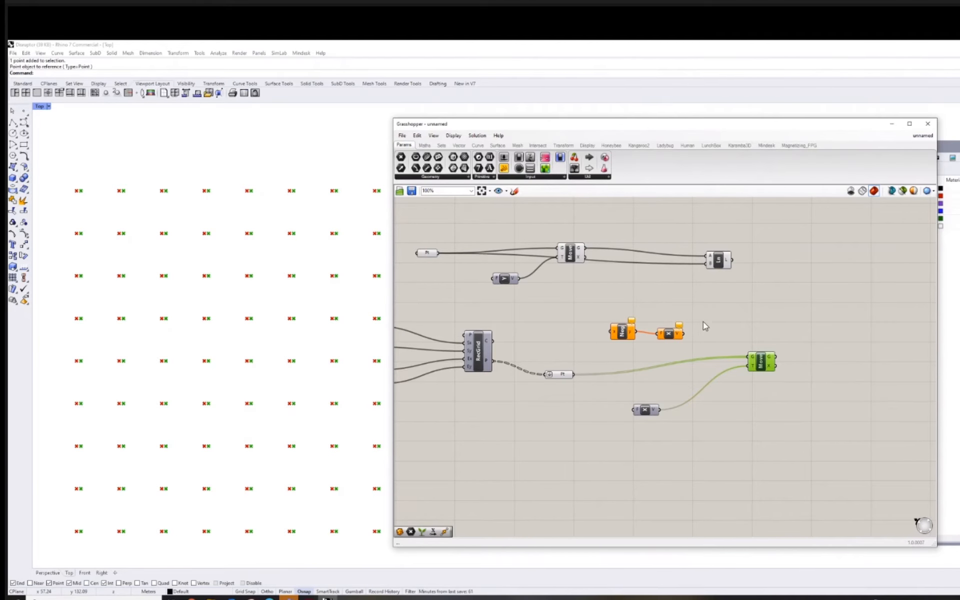
right_click_drag(703, 322, 754, 322)
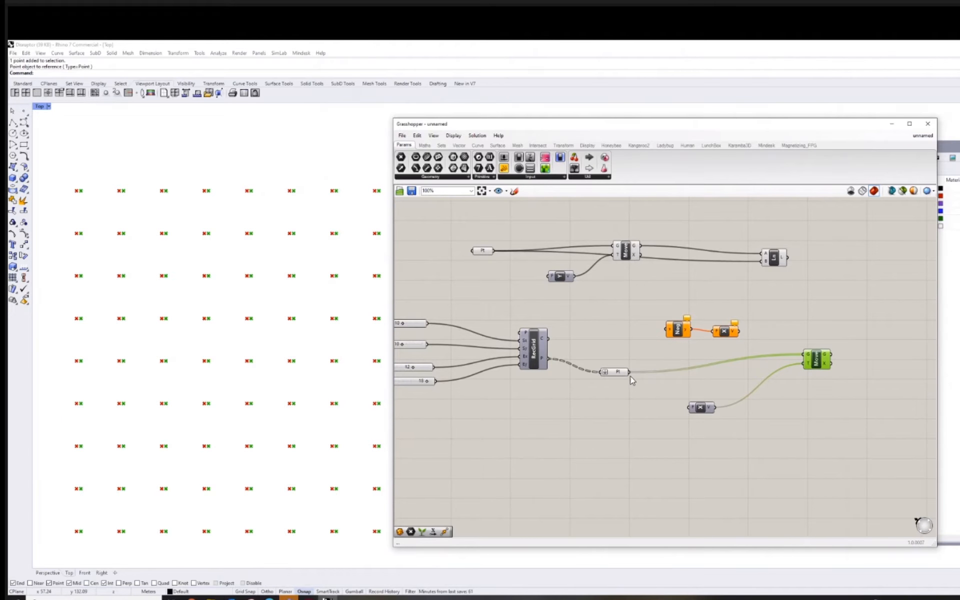
left_click_drag(620, 372, 769, 359)
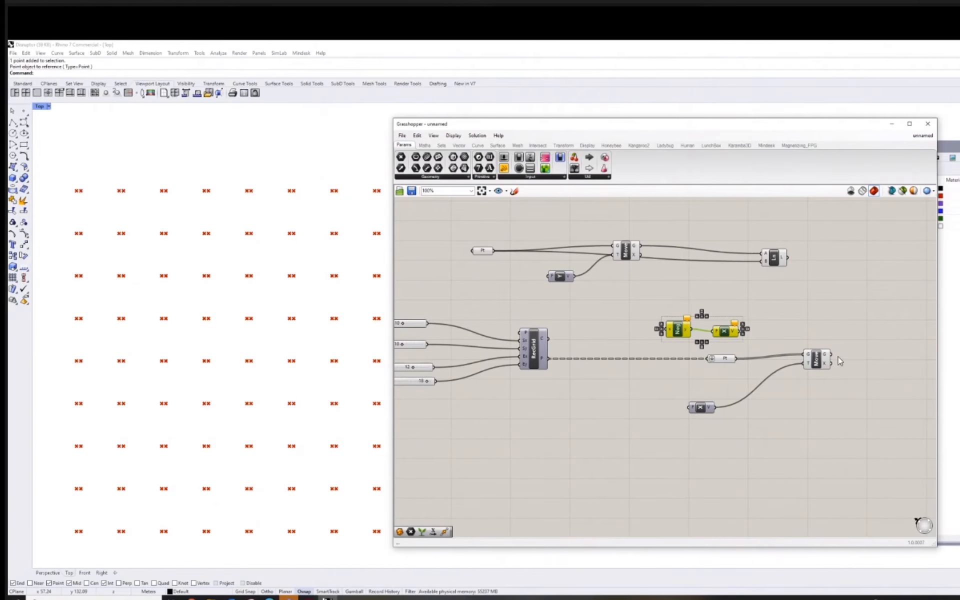
Duplicate the grid's Move component above the original and feed its T input from the Unit X copy beside Negative.
left_click(820, 360)
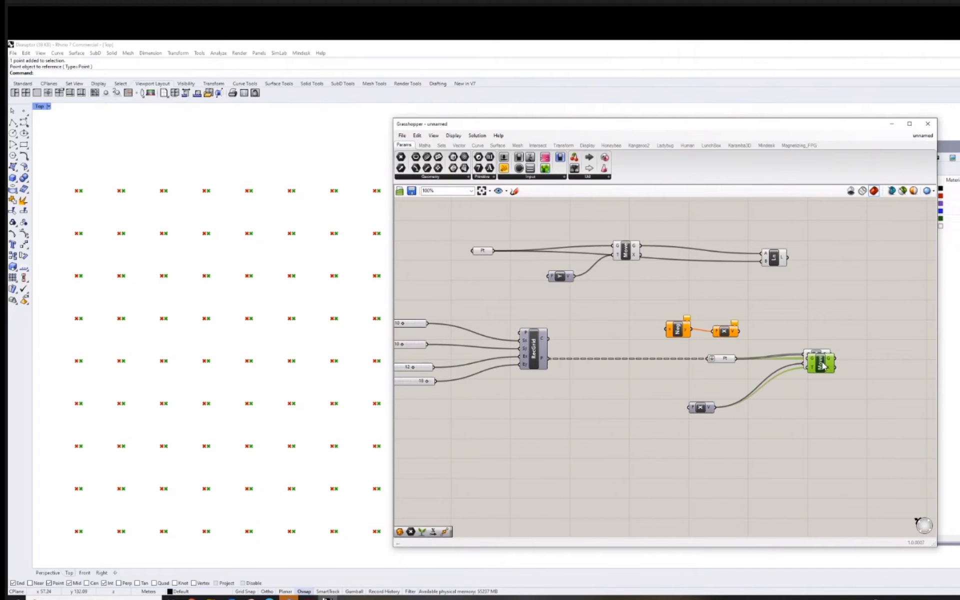
left_click_drag(822, 361, 833, 333, "alt")
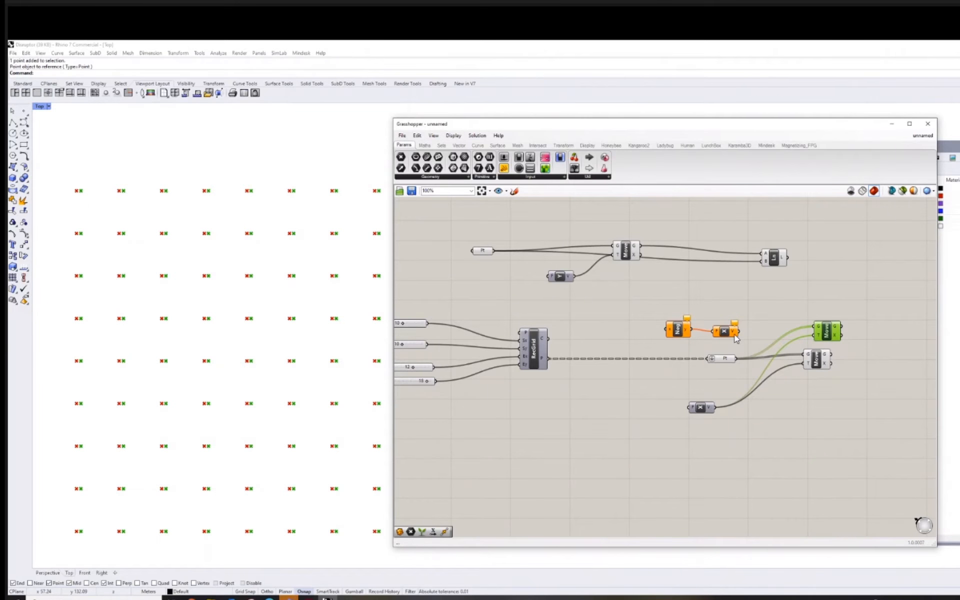
left_click_drag(739, 335, 819, 329)
left_click(777, 328)
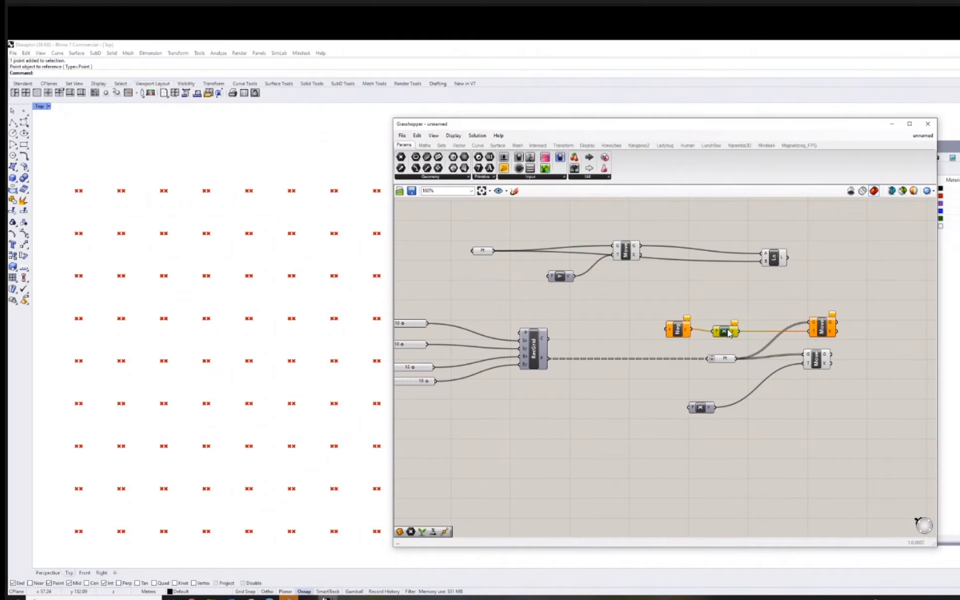
left_click_drag(730, 333, 730, 328)
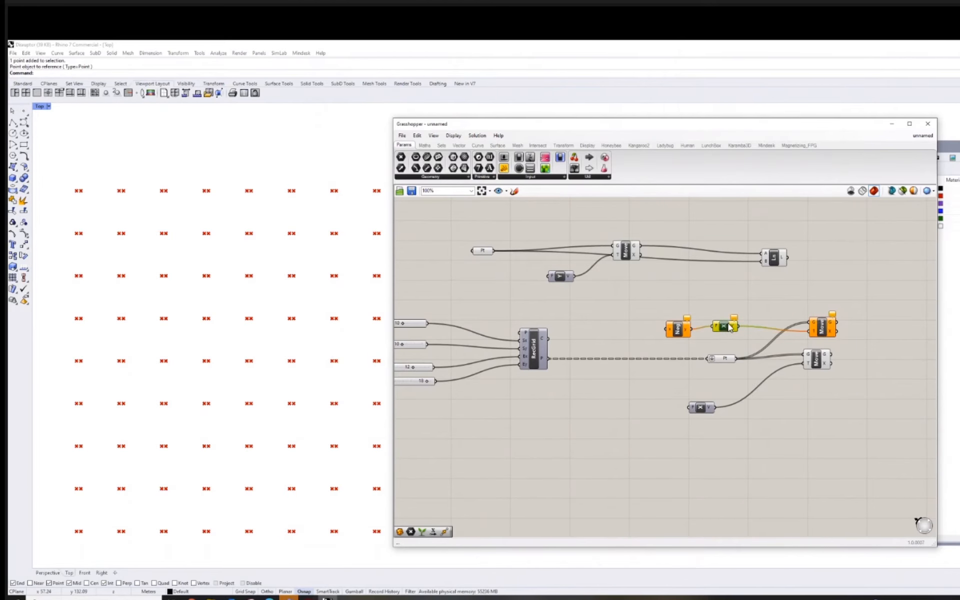
Delete the Unit X copy between Negative and the upper Move, and shift Negative closer to that Move.
key("Delete")
double_click(722, 325)
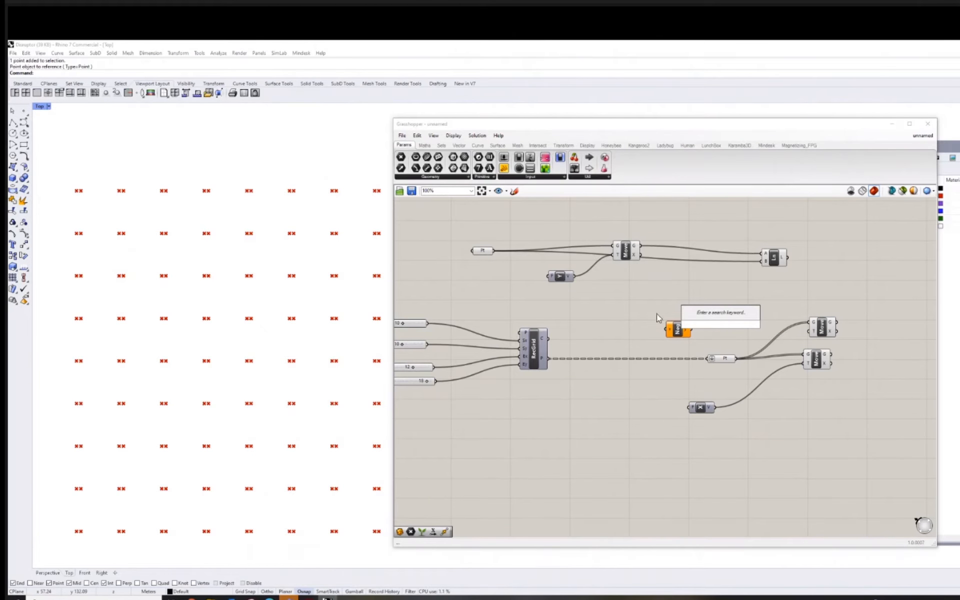
left_click(622, 327)
double_click(616, 330)
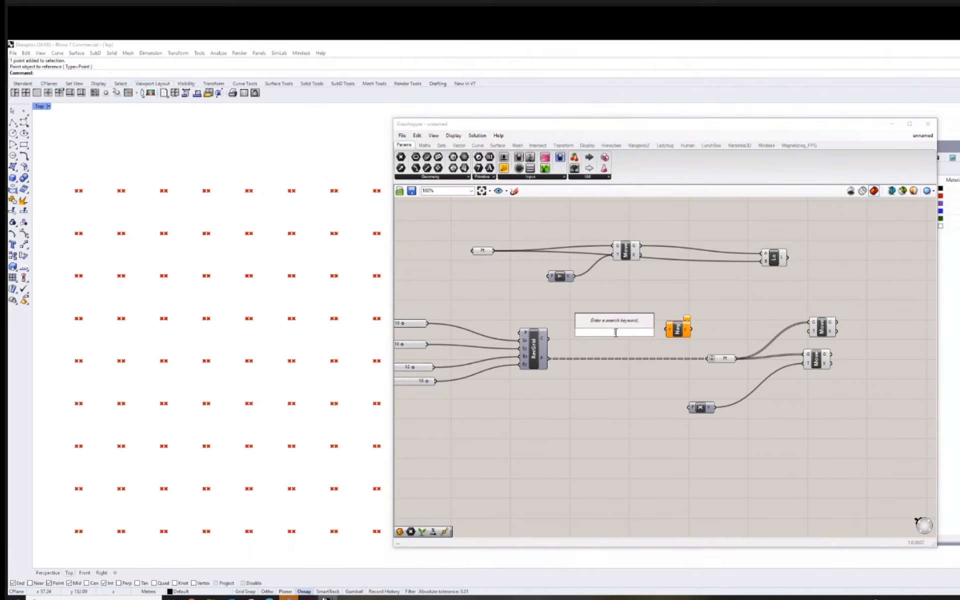
left_click(718, 316)
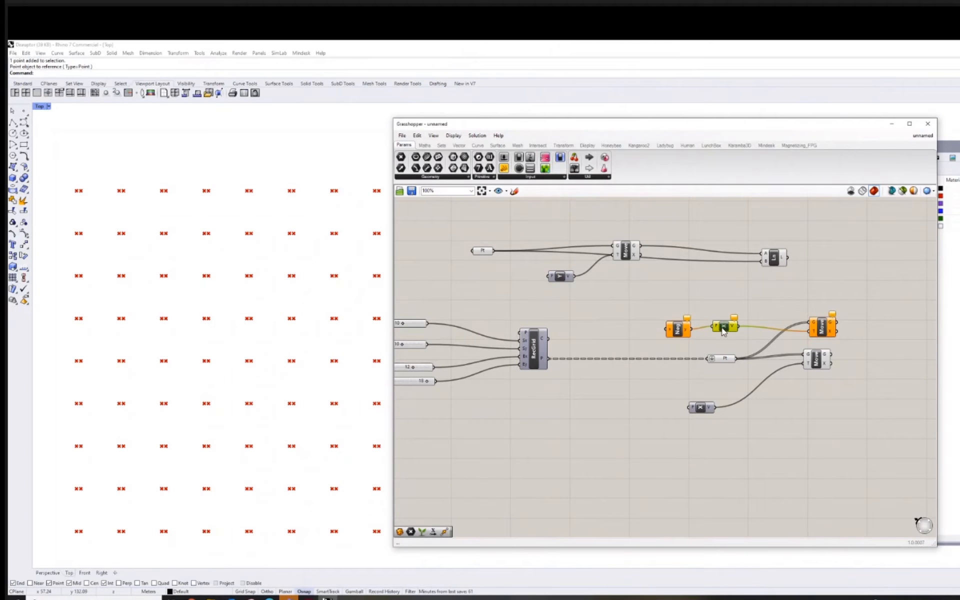
left_click_drag(721, 329, 680, 290)
mouse_move(685, 327)
left_mouse_down()
mouse_move(709, 321)
mouse_move(689, 329)
left_mouse_up()
left_click_drag(681, 291, 671, 304)
key("Delete")
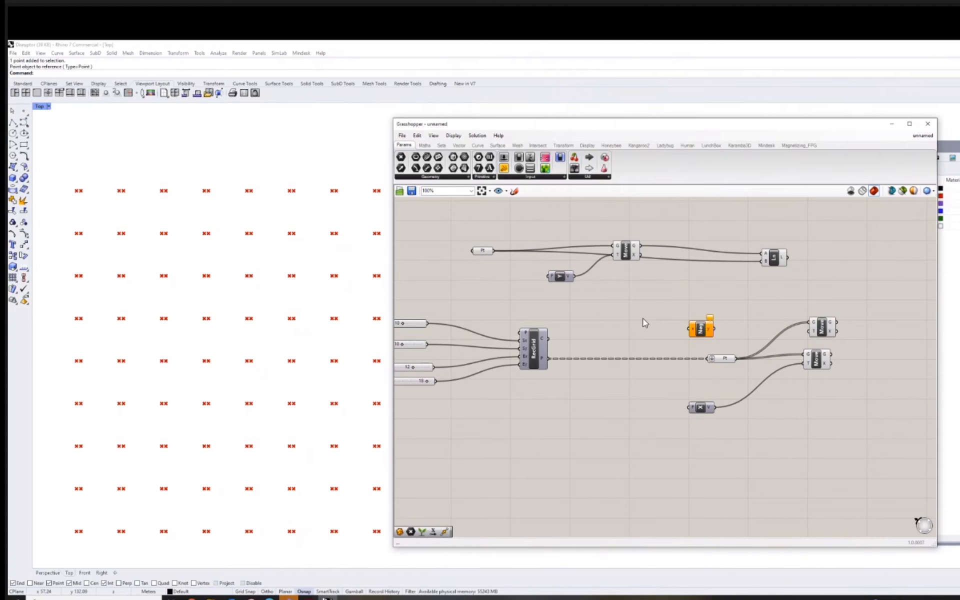
Add a Unit X component before Negative, feed its vector into Negative, and connect Negative's output to the upper Move's T input.
double_click(644, 322)
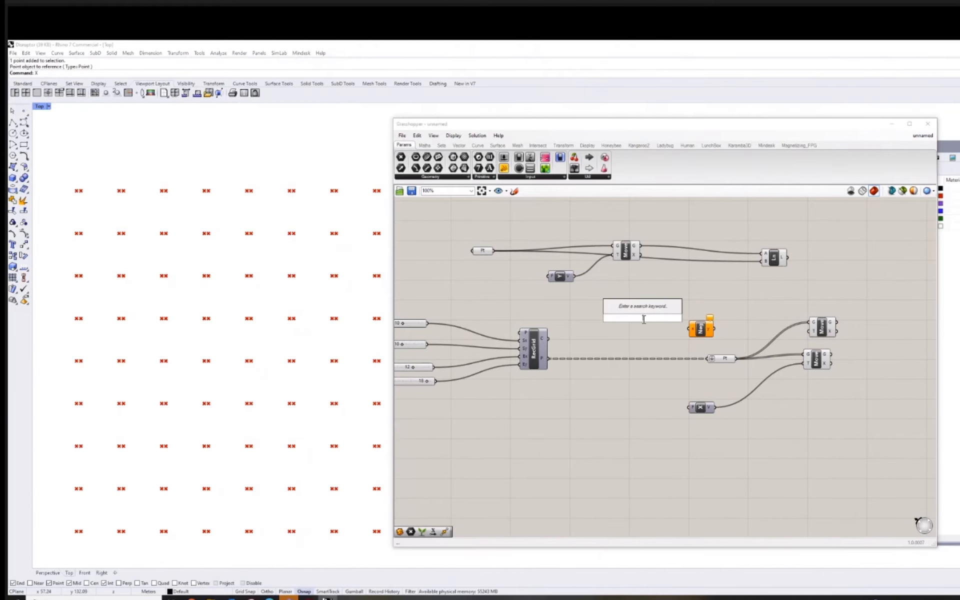
type("x")
left_click(625, 308)
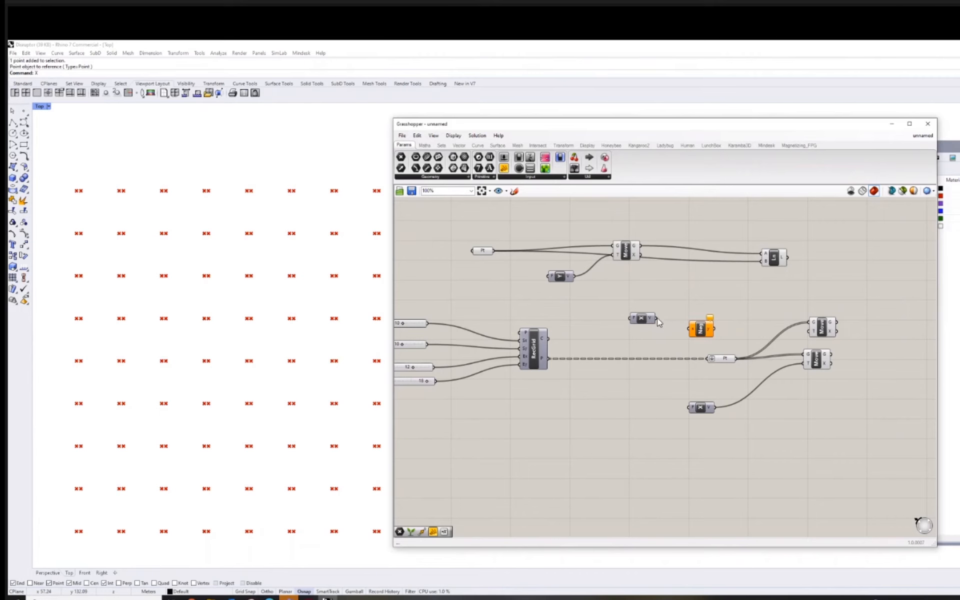
left_click_drag(657, 318, 809, 335)
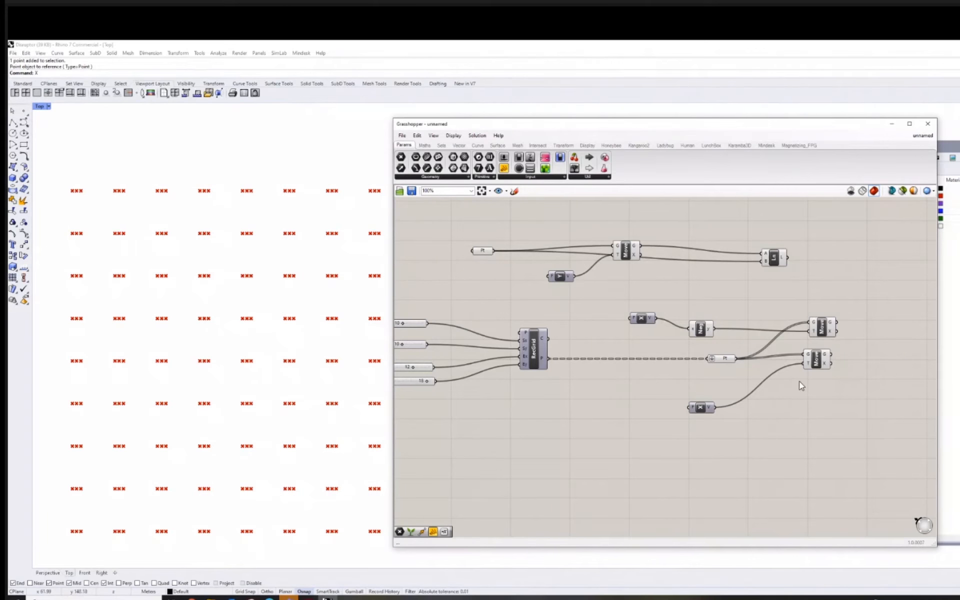
Duplicate the Line component beside the grid's two Moves, wiring the upper Move to its start point and the lower Move to its end point.
right_click_drag(800, 381, 719, 384)
left_click(688, 262)
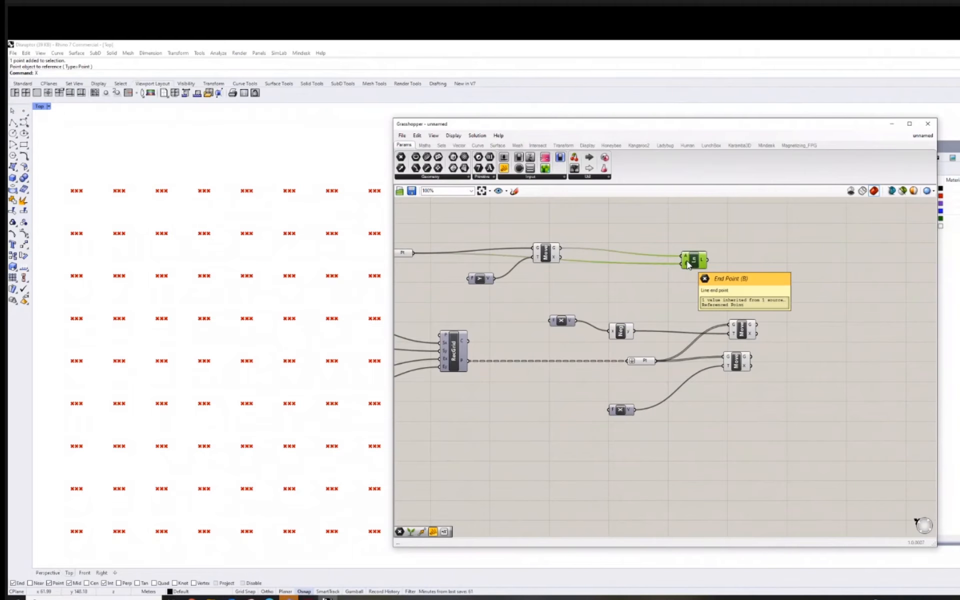
key("ctrl+c")
key("ctrl+v")
left_click_drag(704, 268, 805, 320)
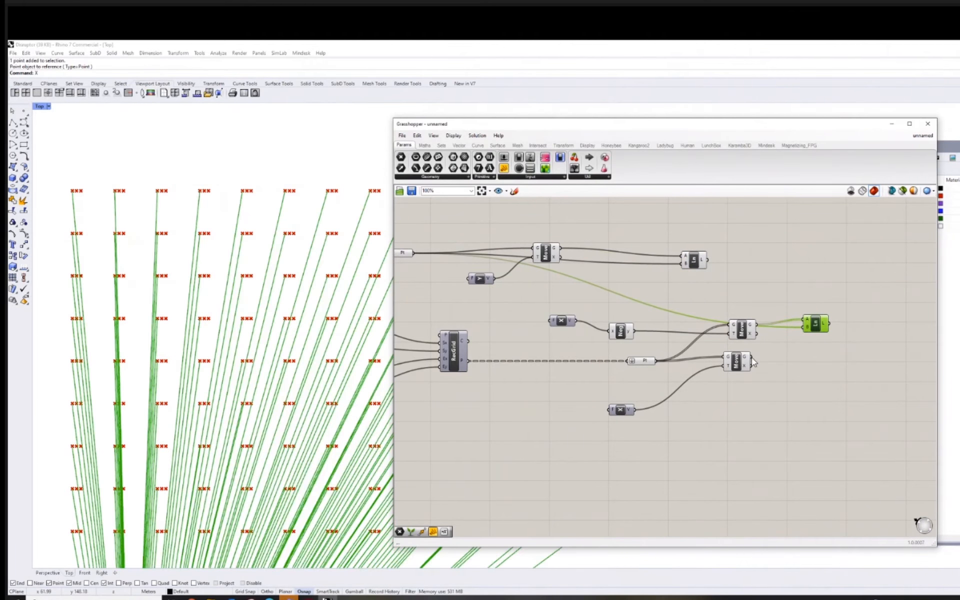
left_click_drag(752, 357, 835, 355)
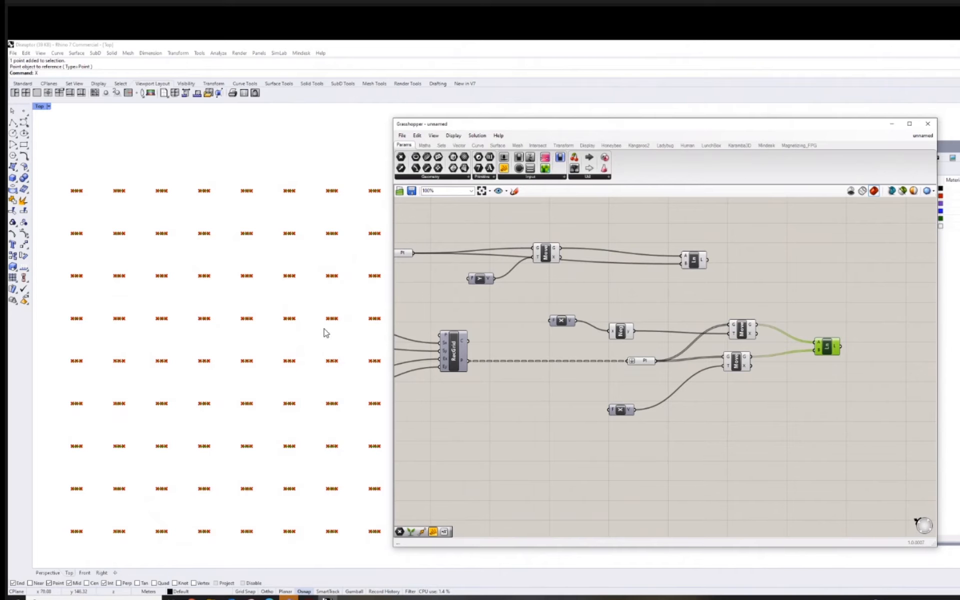
Turn off the preview of both of the grid's Move components.
scroll(273, 317, "up", 2)
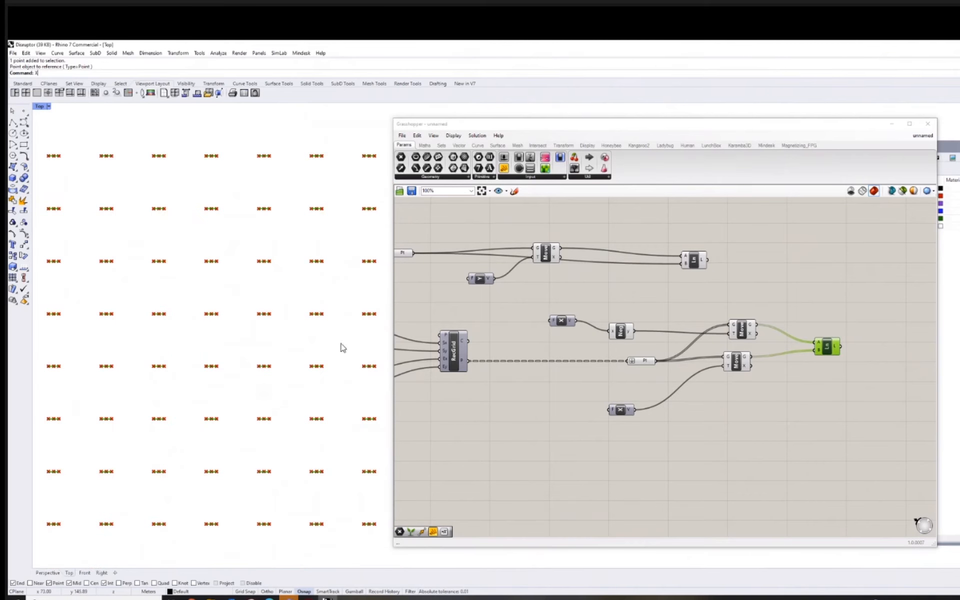
right_click_drag(804, 390, 833, 396)
left_click(773, 371)
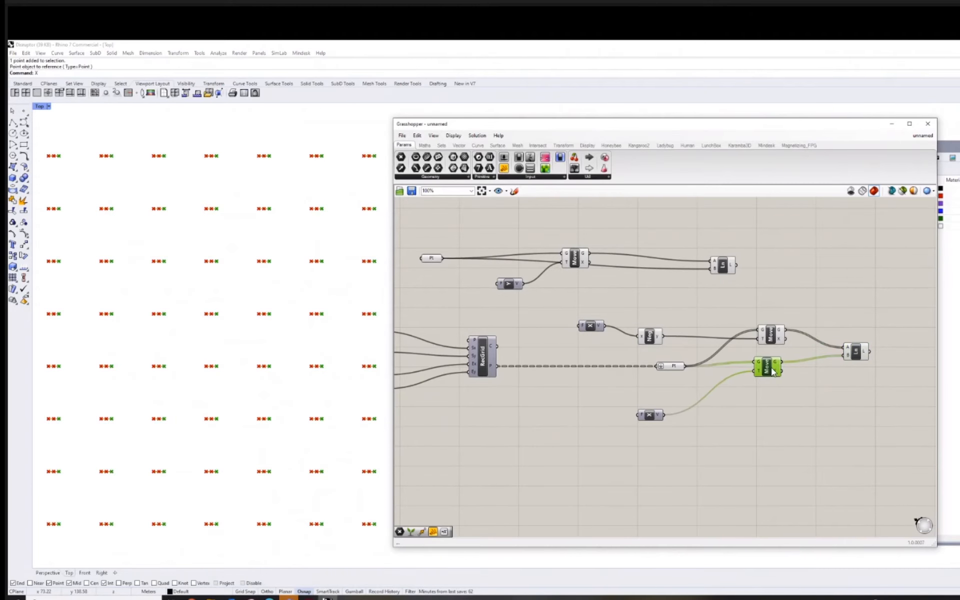
left_click_drag(750, 292, 800, 409)
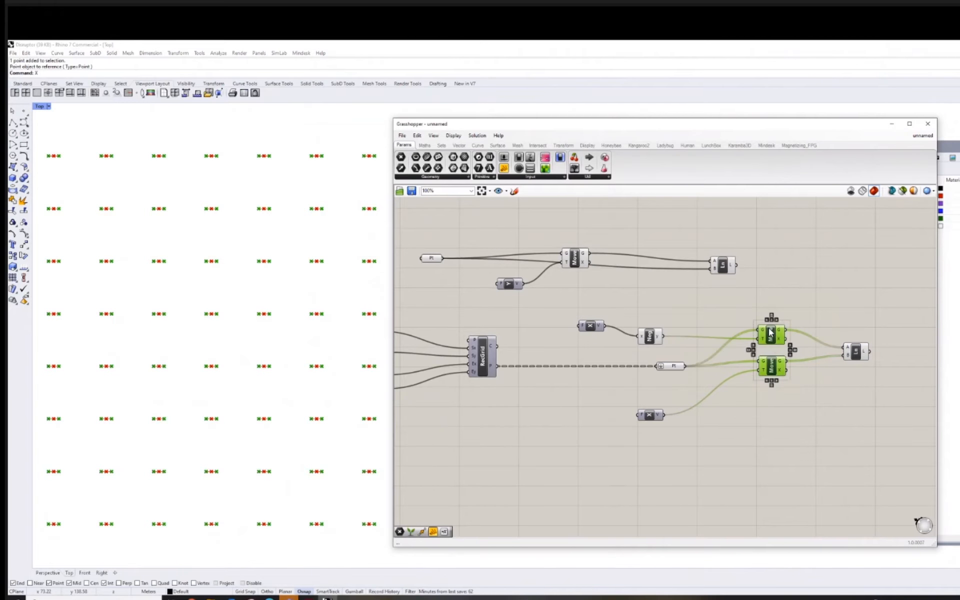
middle_click(771, 333)
left_click(749, 329)
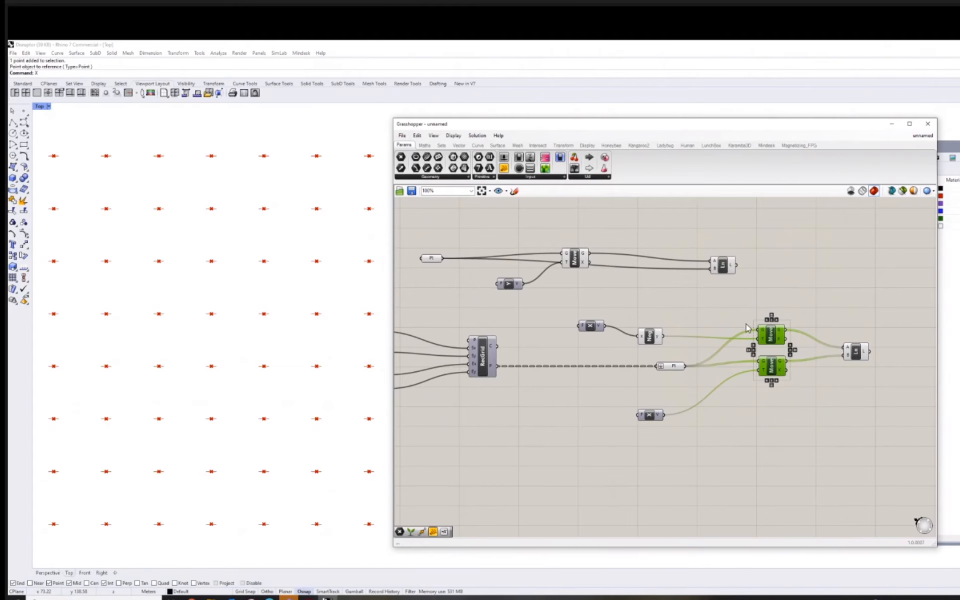
left_click(729, 298)
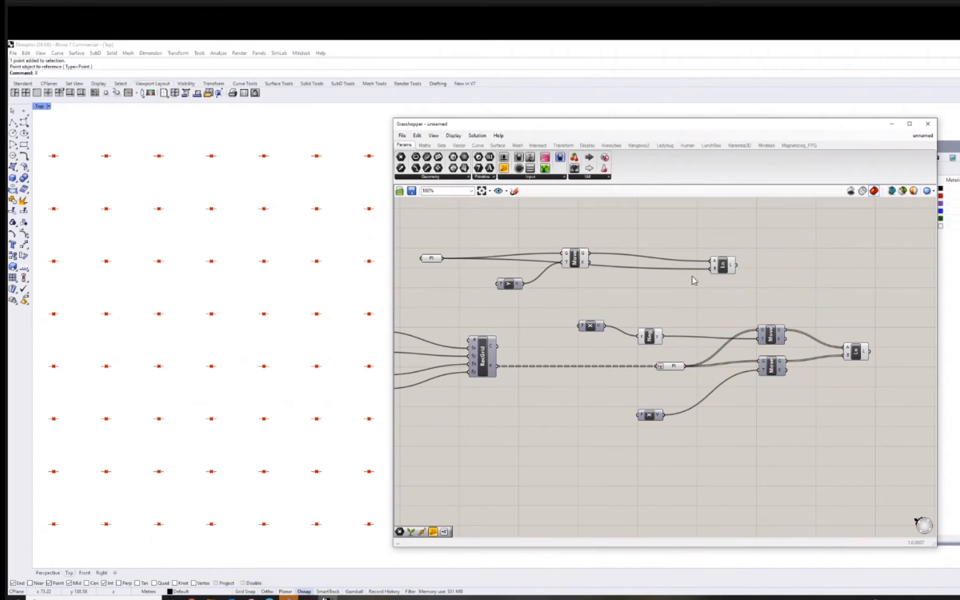
Turn off the preview of the point-to-line example's Move and the grid's flattened Point parameter.
left_click(575, 261)
middle_click(574, 258)
left_click(599, 240)
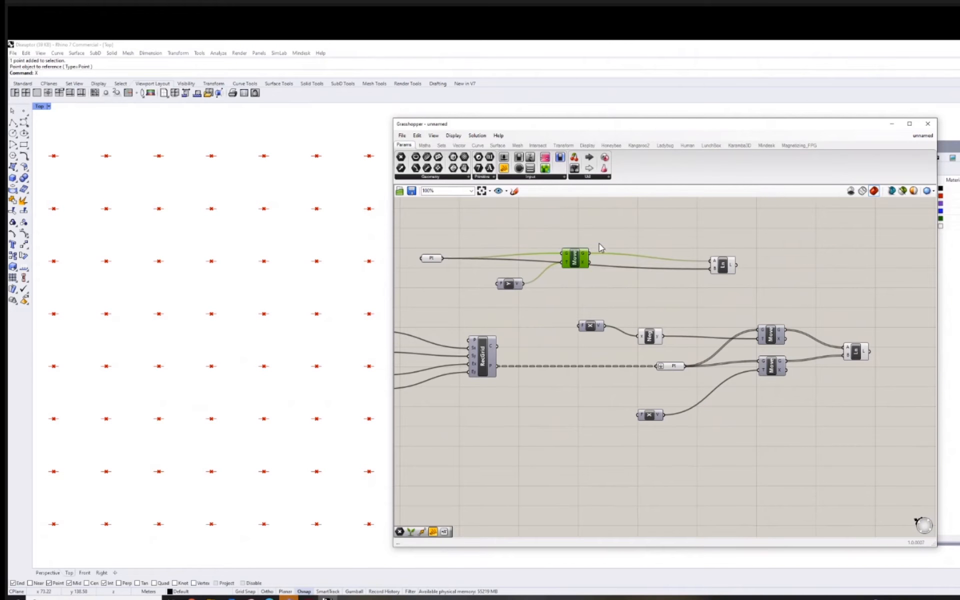
left_click(609, 290)
right_click_drag(704, 423, 723, 421)
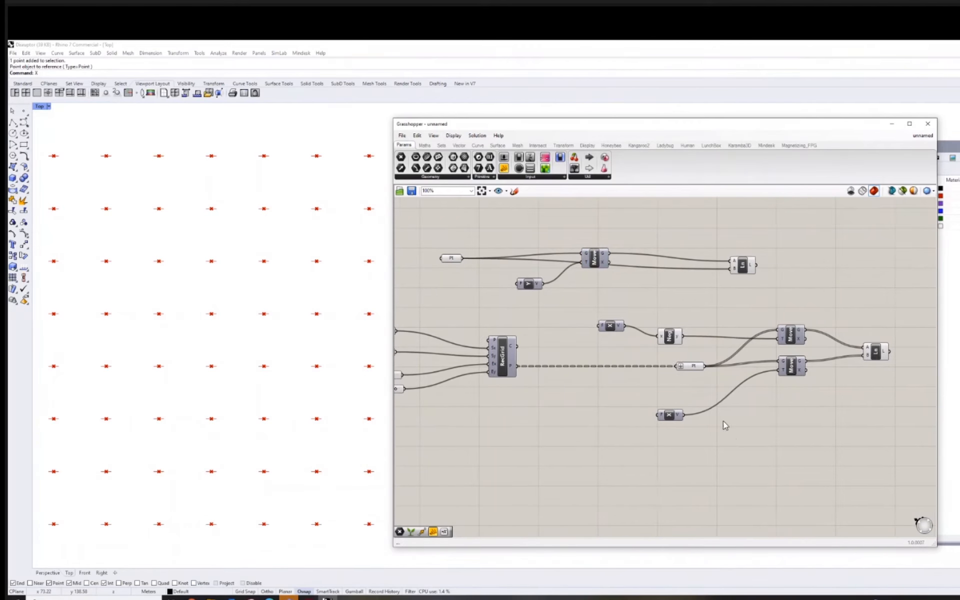
left_click(693, 366)
middle_click(693, 365)
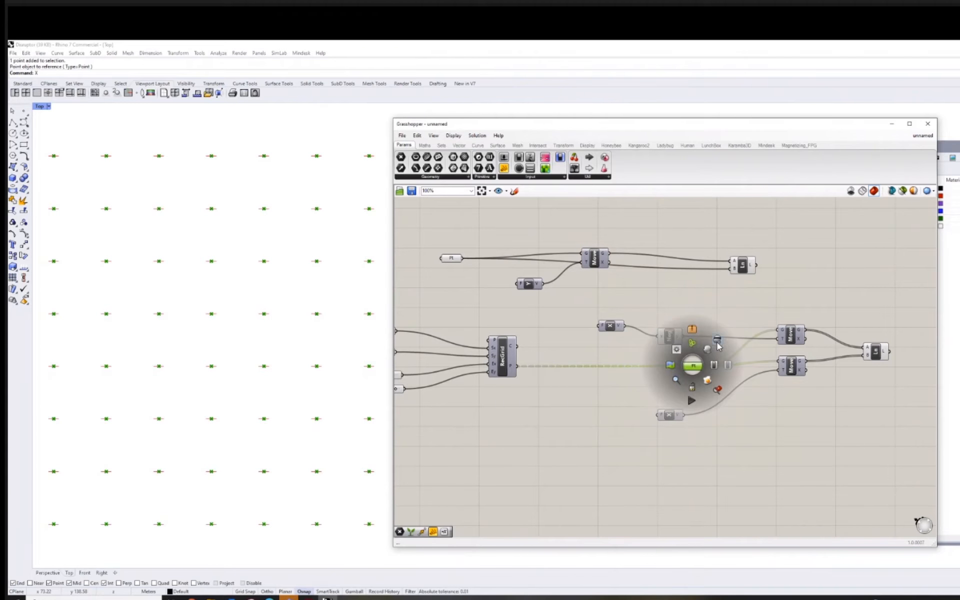
left_click(718, 342)
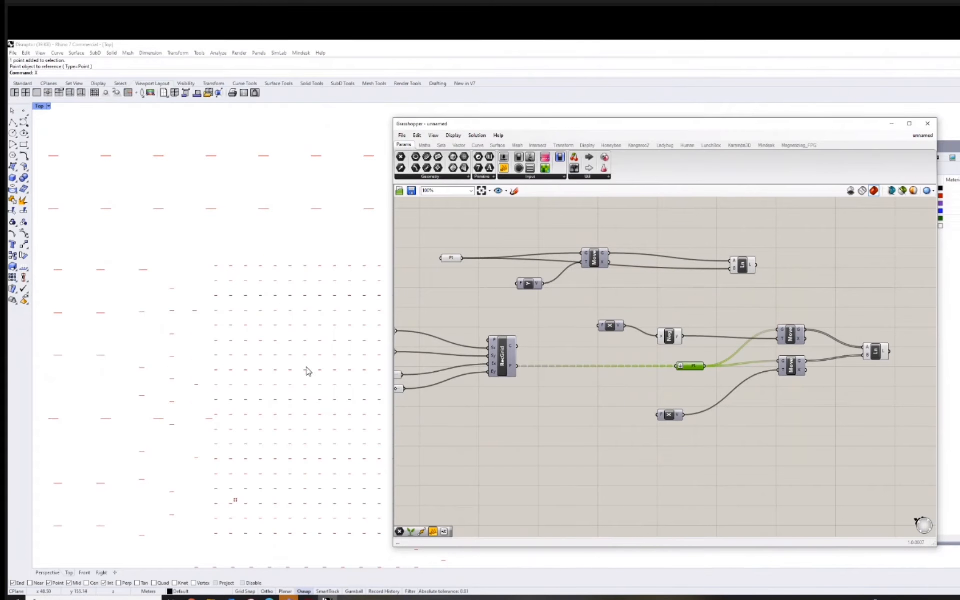
Shift the Grasshopper window to uncover more of the viewport, and set Size Y to 9 and Extent X to 10.
mouse_move(307, 371)
left_mouse_down()
mouse_move(264, 305)
mouse_move(275, 305)
left_mouse_up()
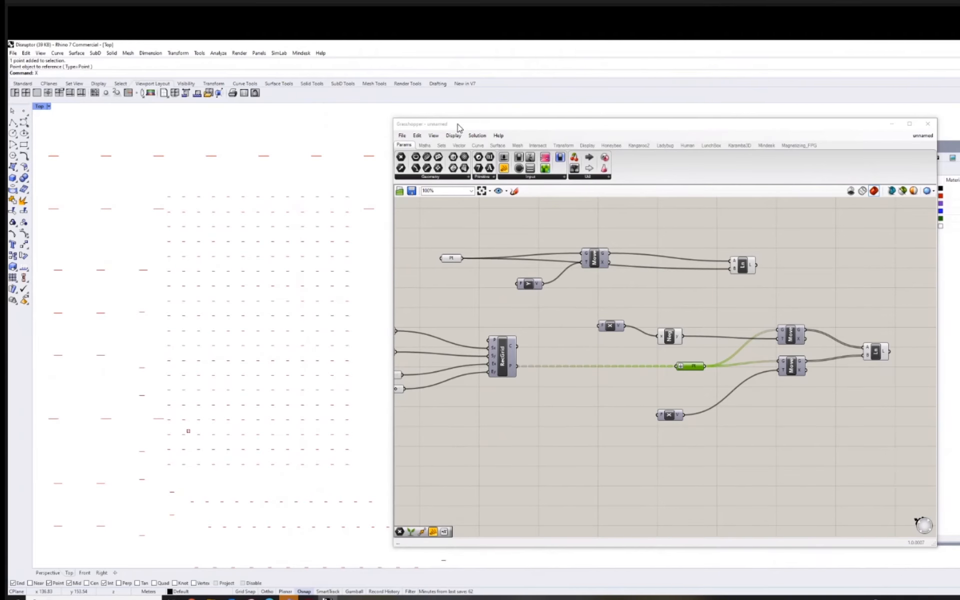
left_click_drag(456, 127, 531, 129)
right_click_drag(317, 292, 352, 293)
scroll(342, 303, "up", 4)
right_click_drag(573, 421, 730, 410)
scroll(614, 355, "up", 4)
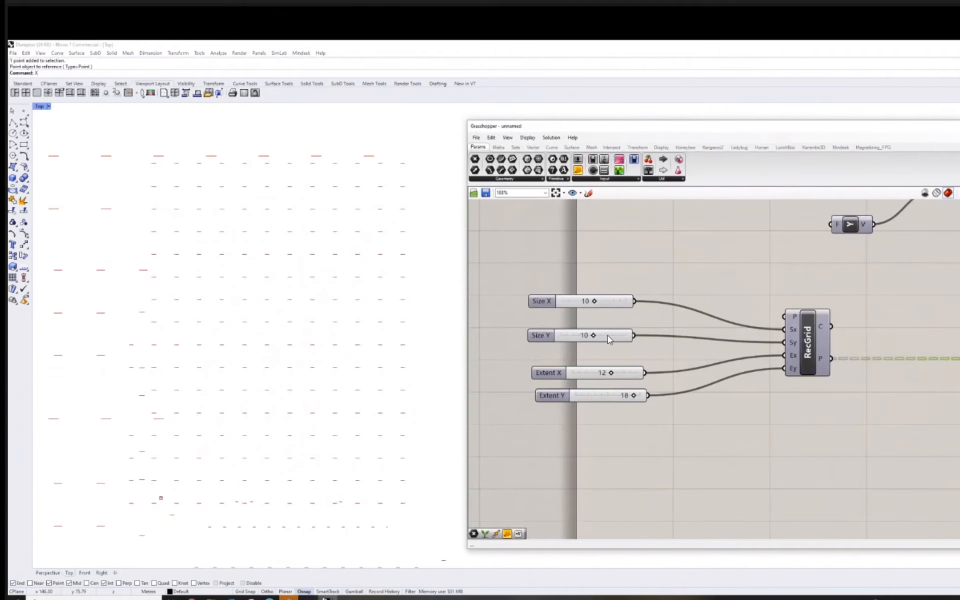
left_click_drag(604, 338, 592, 339)
left_click_drag(621, 372, 605, 374)
Examine the regenerated grid of short lines in the Top viewport.
right_click_drag(768, 435, 619, 400)
scroll(690, 425, "down", 3)
scroll(322, 358, "down", 4)
scroll(533, 361, "up", 2)
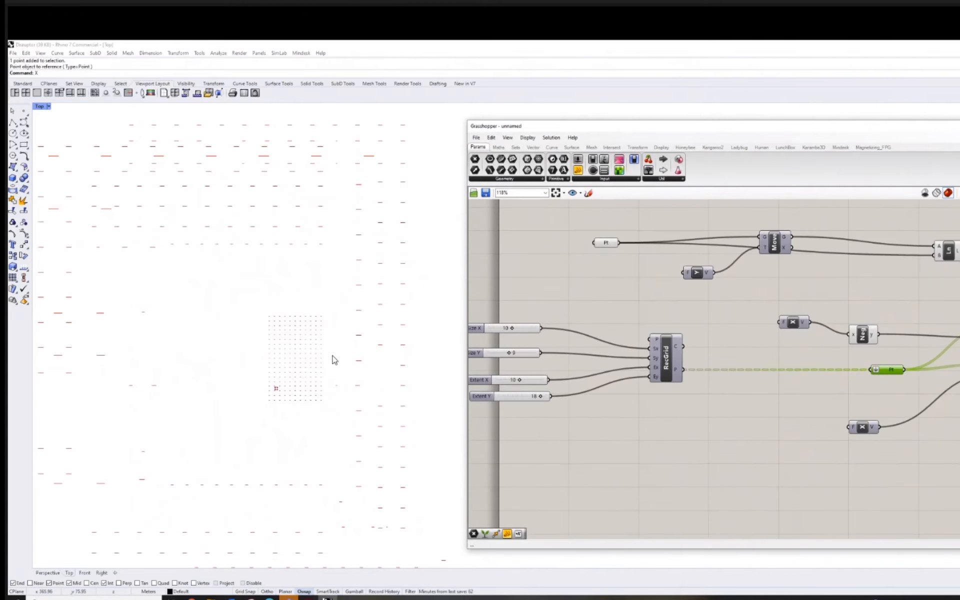
scroll(337, 354, "down", 1)
scroll(295, 355, "up", 12)
right_click_drag(325, 357, 310, 351)
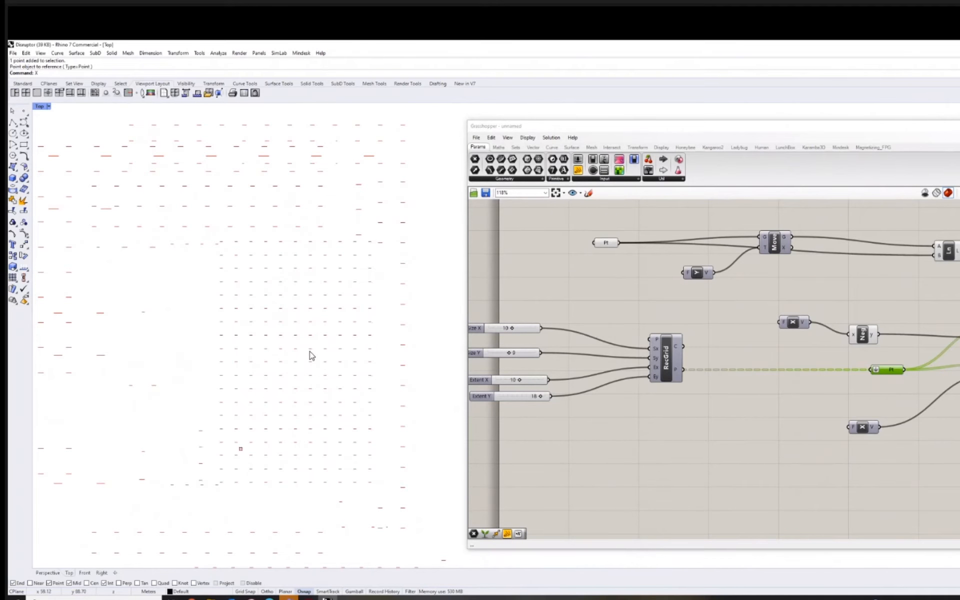
left_click(326, 598)
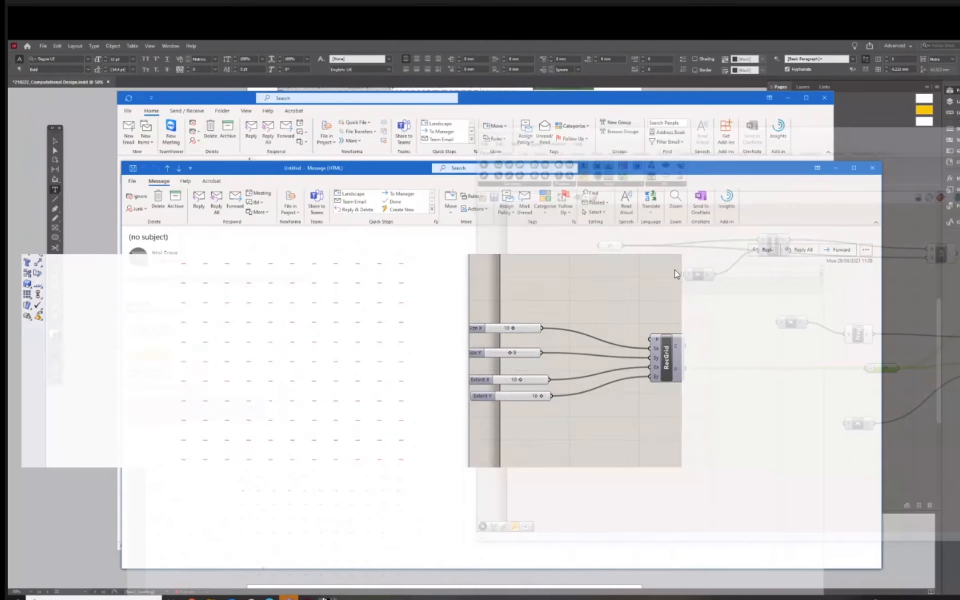
left_click(334, 598)
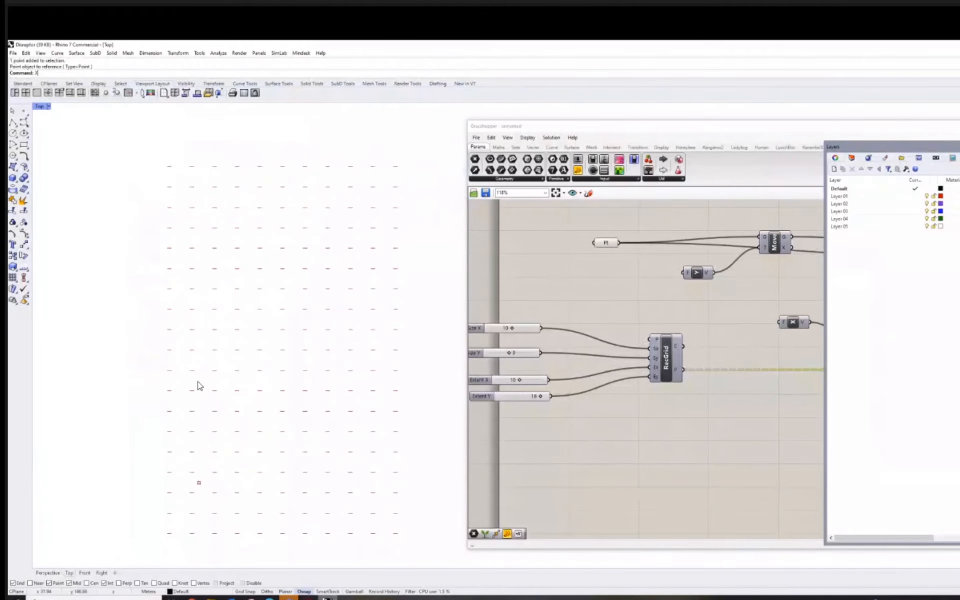
Connect the Size X slider to the factor inputs of both Unit X components and check the lines in the Top viewport.
right_click_drag(581, 306, 554, 305)
scroll(601, 313, "down", 3)
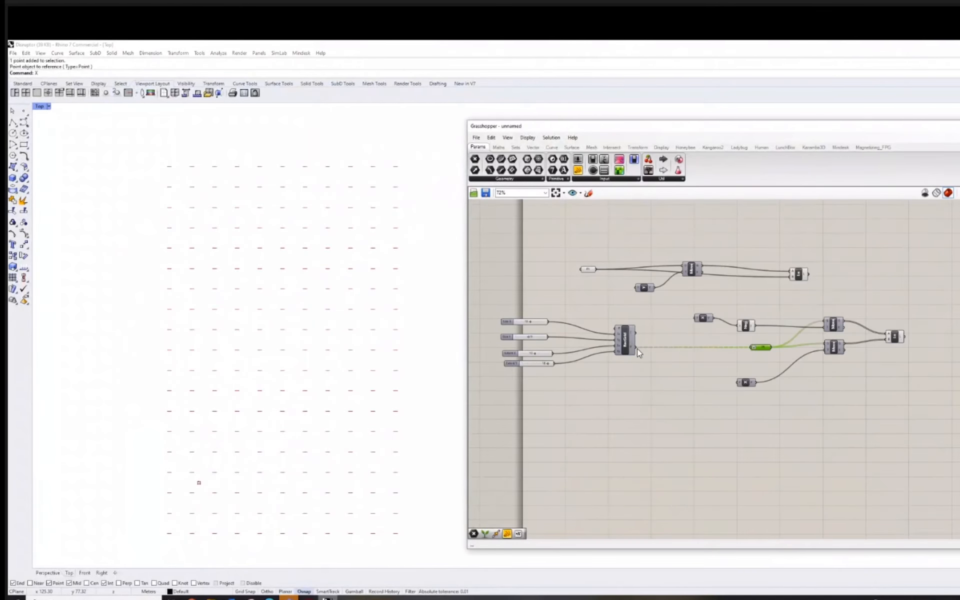
scroll(638, 350, "up", 2)
right_click_drag(528, 348, 562, 344)
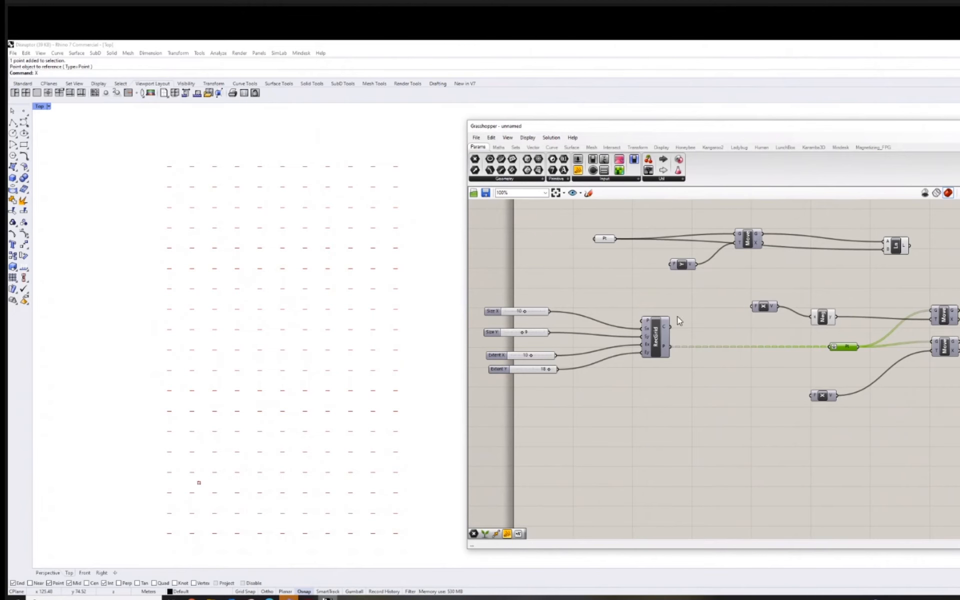
left_click_drag(551, 312, 752, 306)
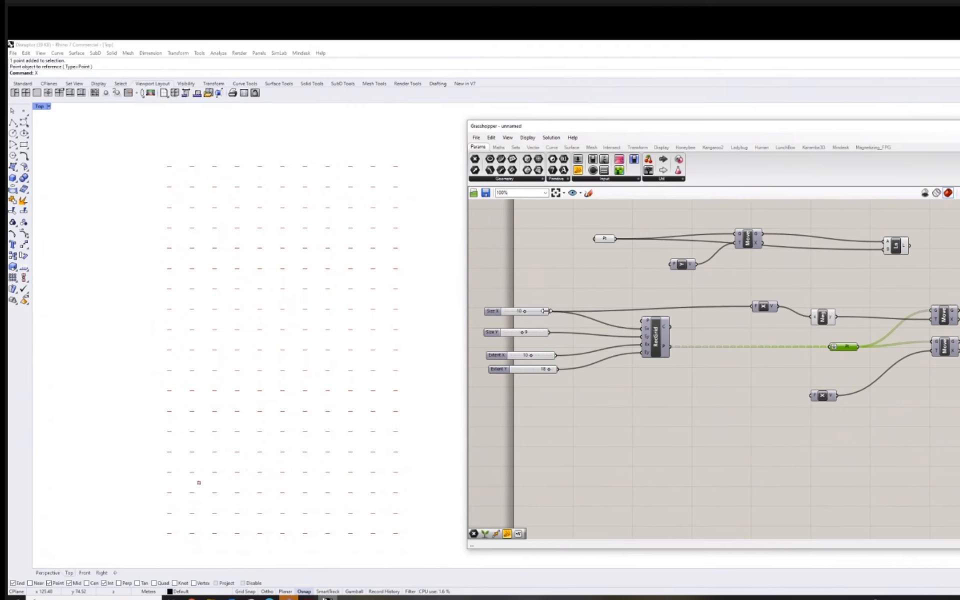
left_click_drag(671, 347, 811, 395)
right_click_drag(424, 361, 387, 347)
scroll(384, 347, "down", 4)
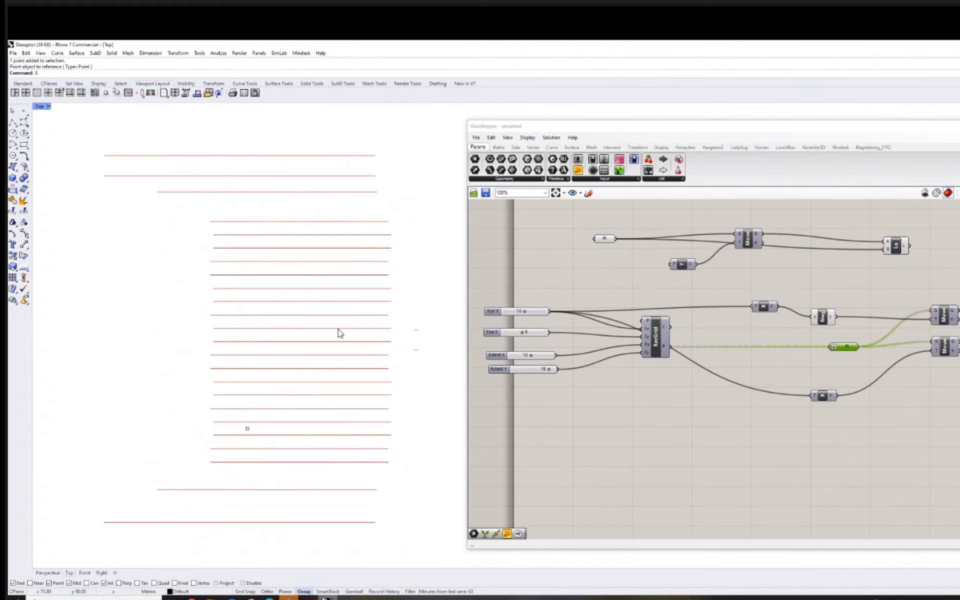
scroll(338, 330, "up", 4)
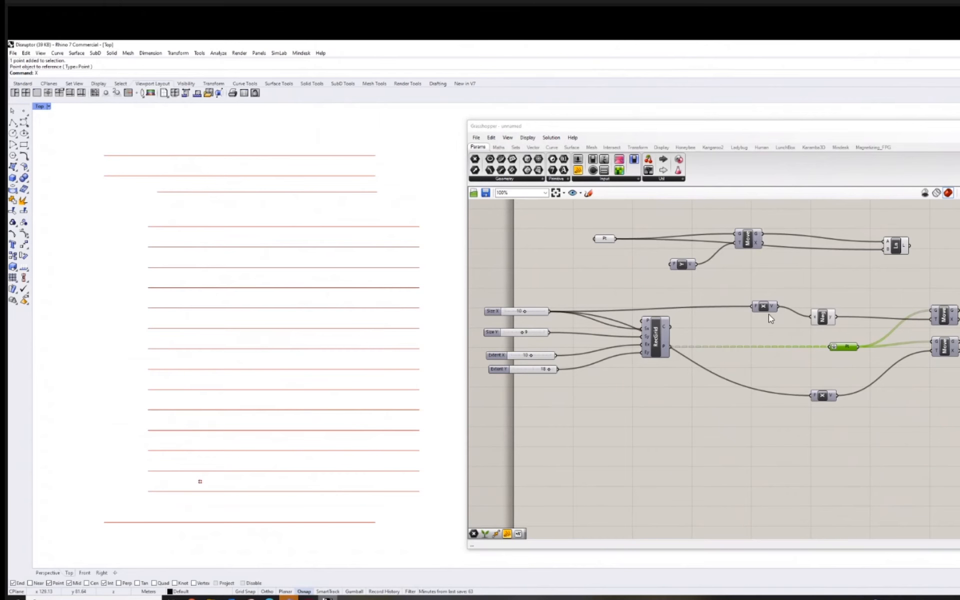
Reposition the upper Unit X component and add a Division component above the rectangular grid component.
left_click_drag(766, 308, 745, 303)
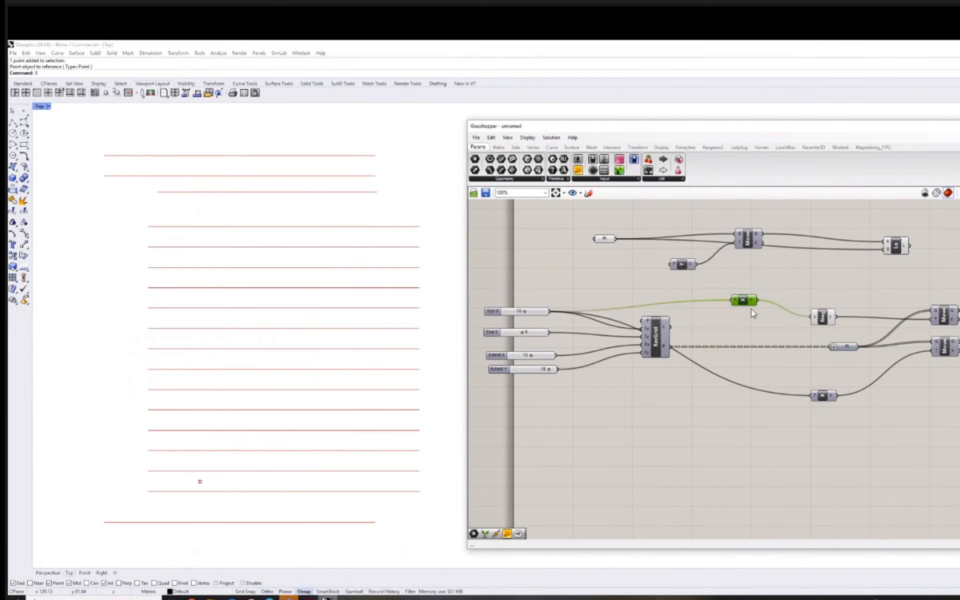
key("ctrl+z")
double_click(702, 290)
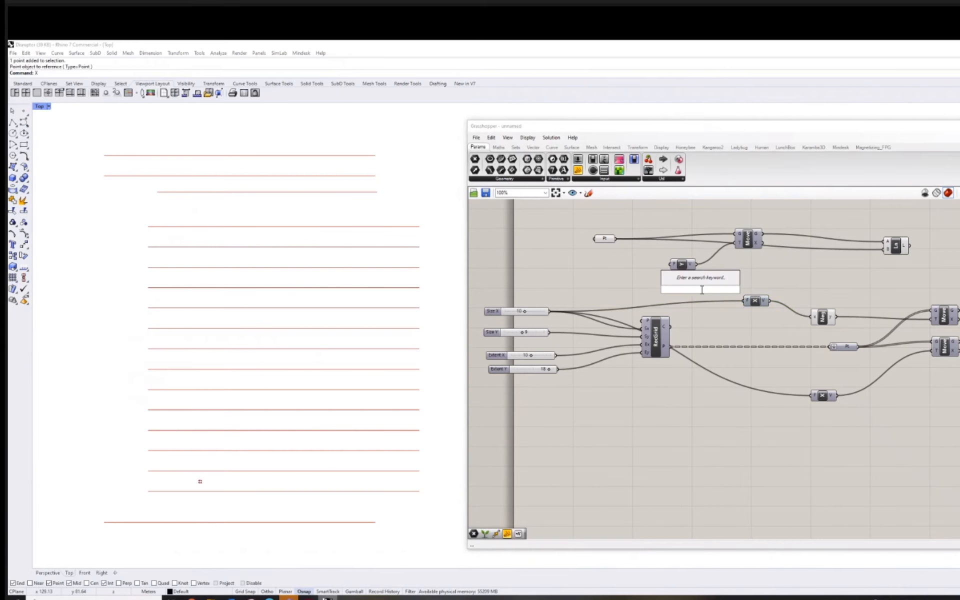
type("divide")
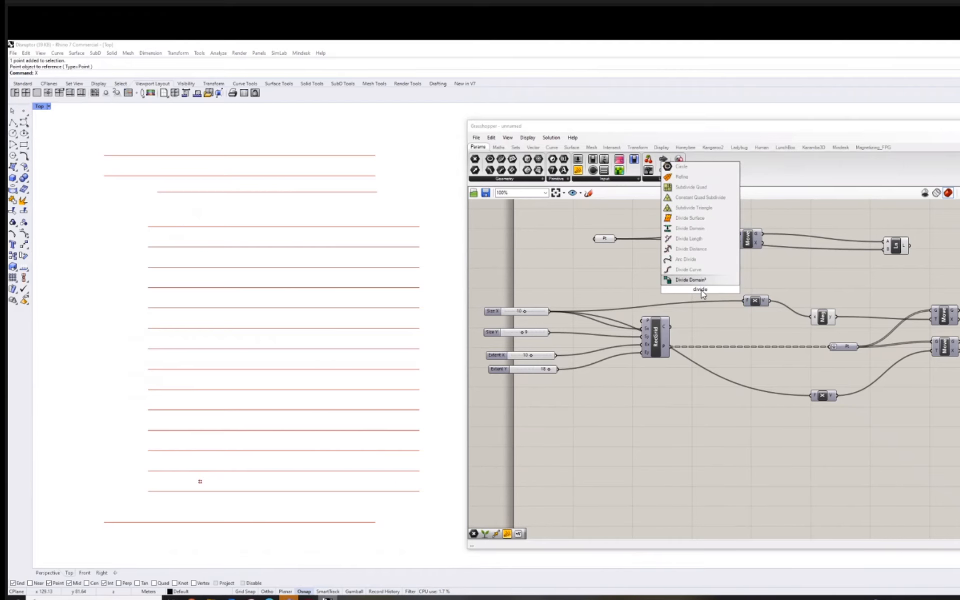
left_click(649, 282)
double_click(675, 280)
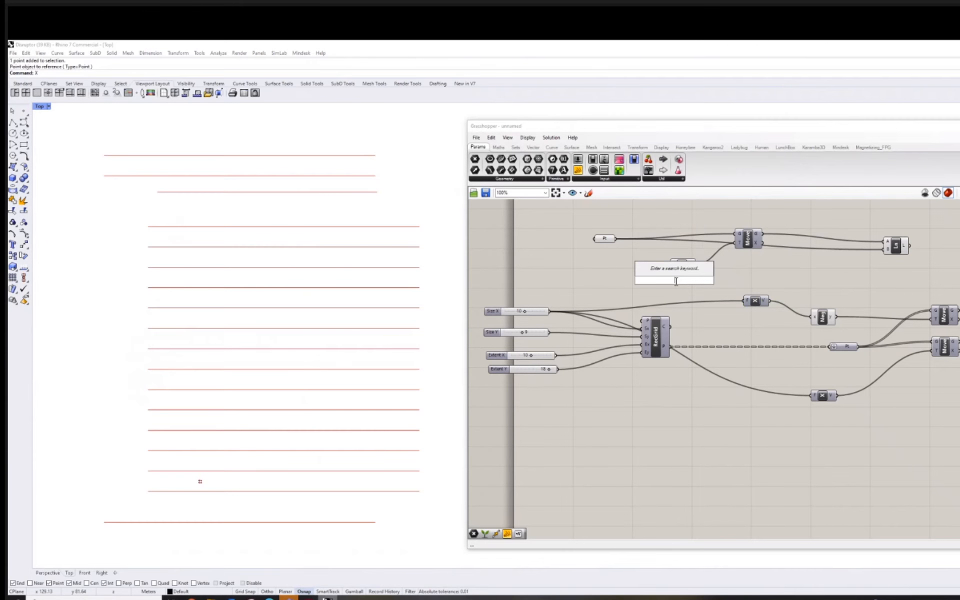
type("division")
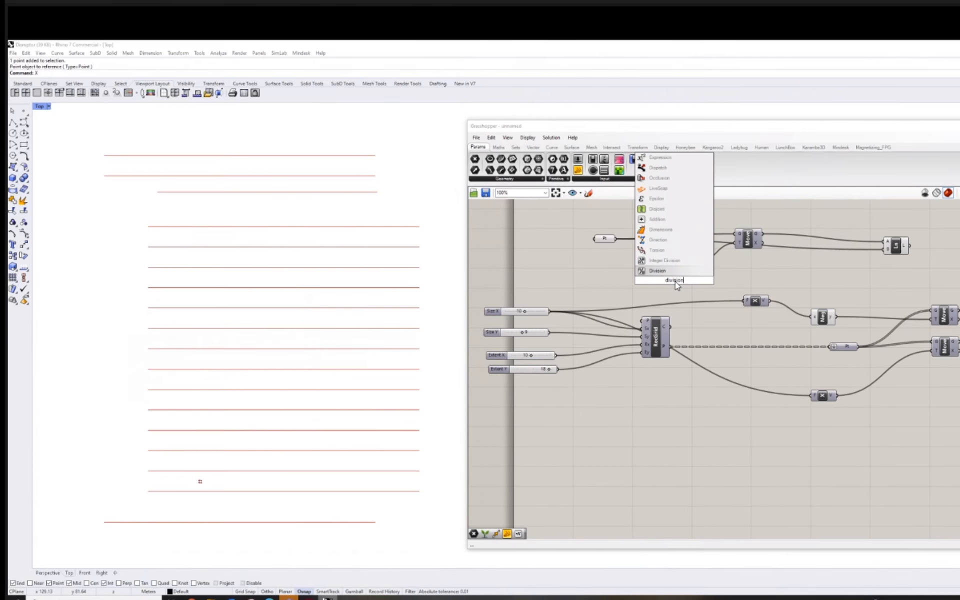
left_click(673, 272)
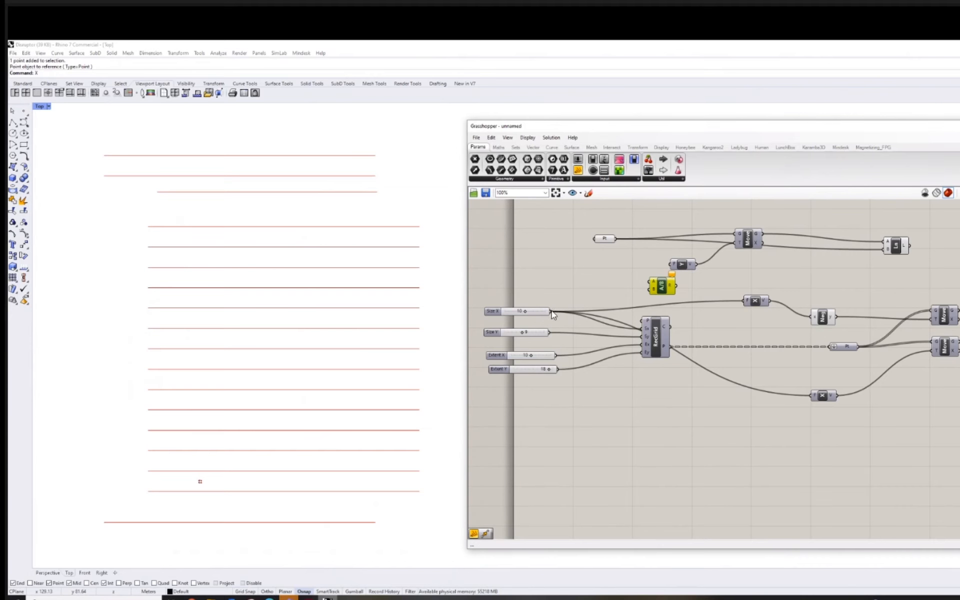
Connect the Size X slider to the Division's A input and create a panel containing 3.
left_click_drag(552, 312, 652, 280)
double_click(635, 296)
type("panel")
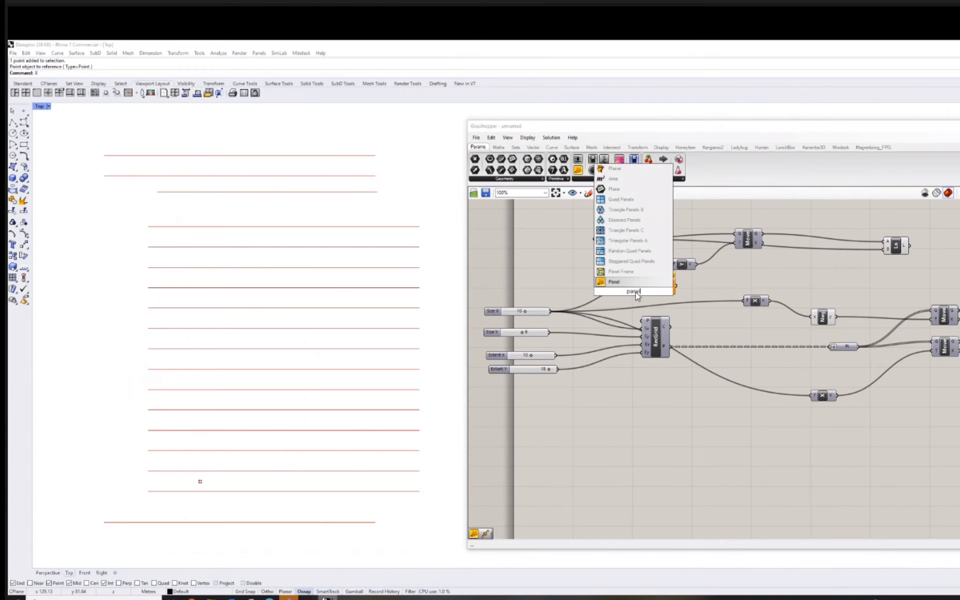
left_click(653, 283)
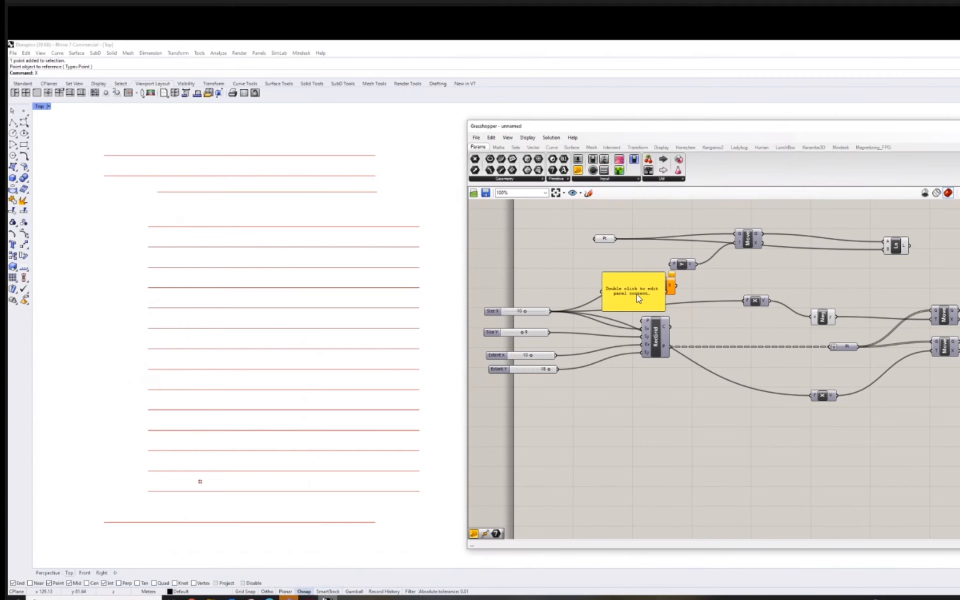
double_click(638, 294)
type("5")
left_click(574, 275)
Connect the panel to the Division's B input and the Division result to the factor inputs of both Unit X components.
left_click_drag(623, 295, 745, 300)
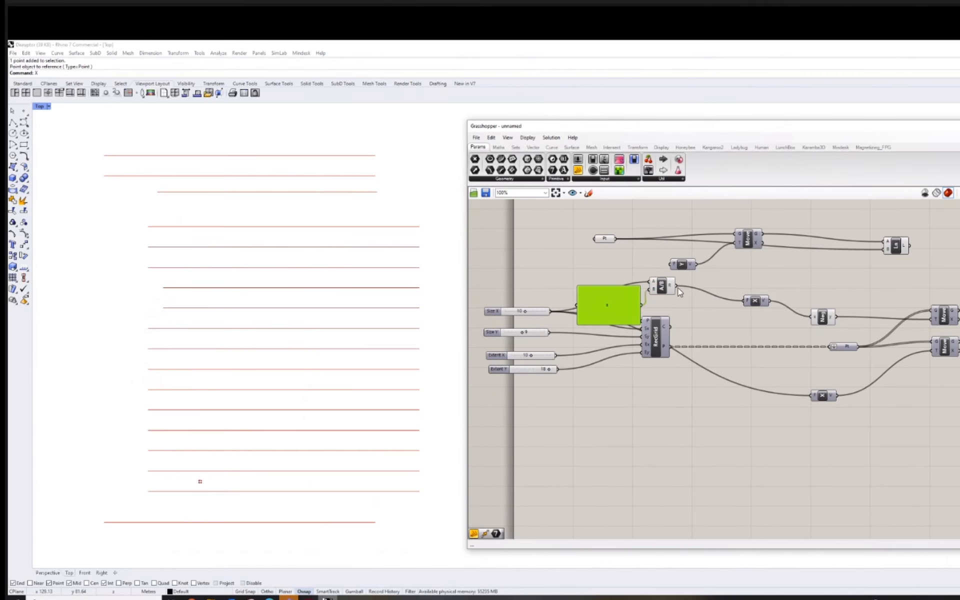
left_click_drag(676, 286, 817, 398)
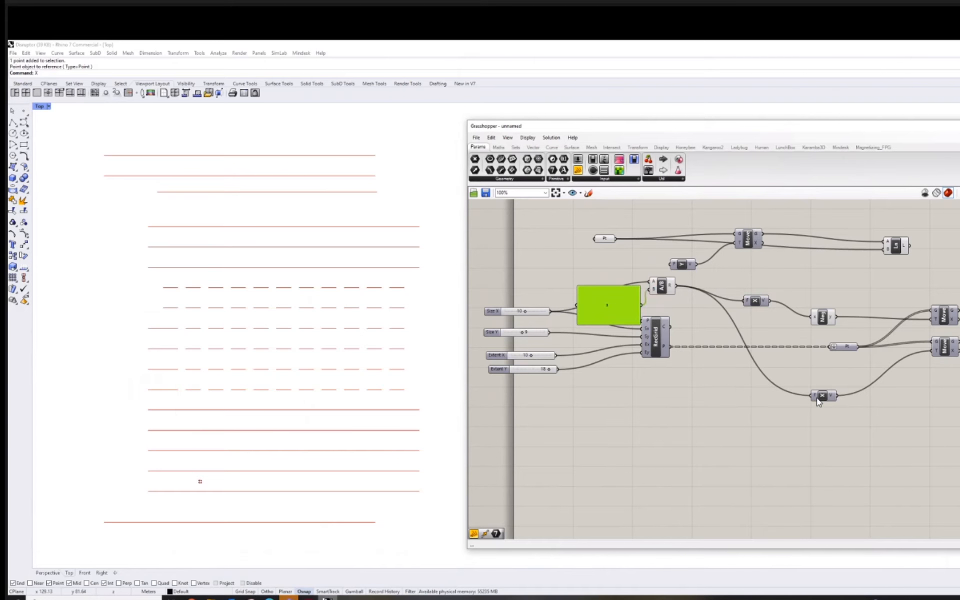
right_click_drag(308, 345, 297, 345)
scroll(298, 339, "up", 2)
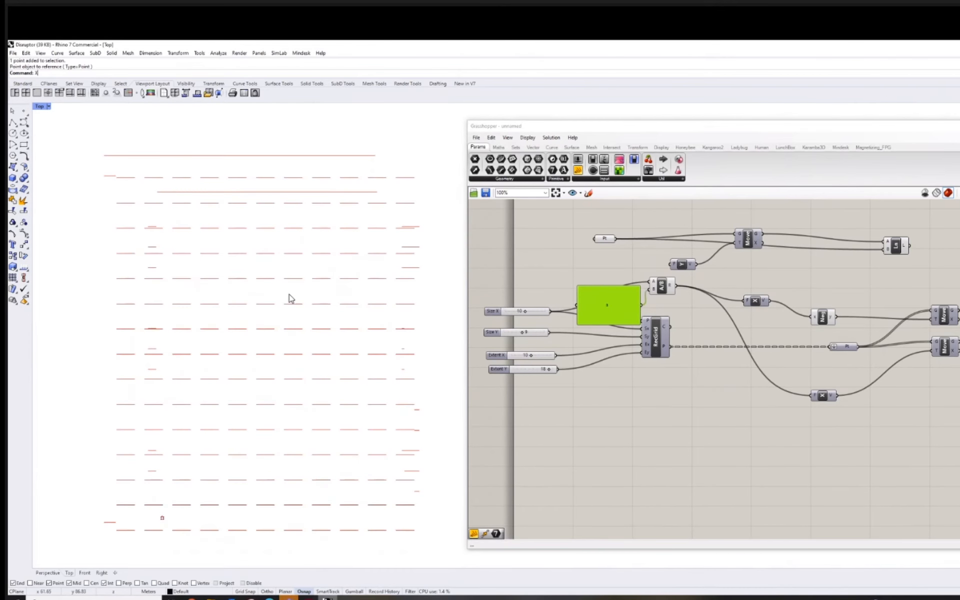
Set the Size X slider to 11 and check the line spacing in the Top viewport.
right_click_drag(612, 411, 669, 407)
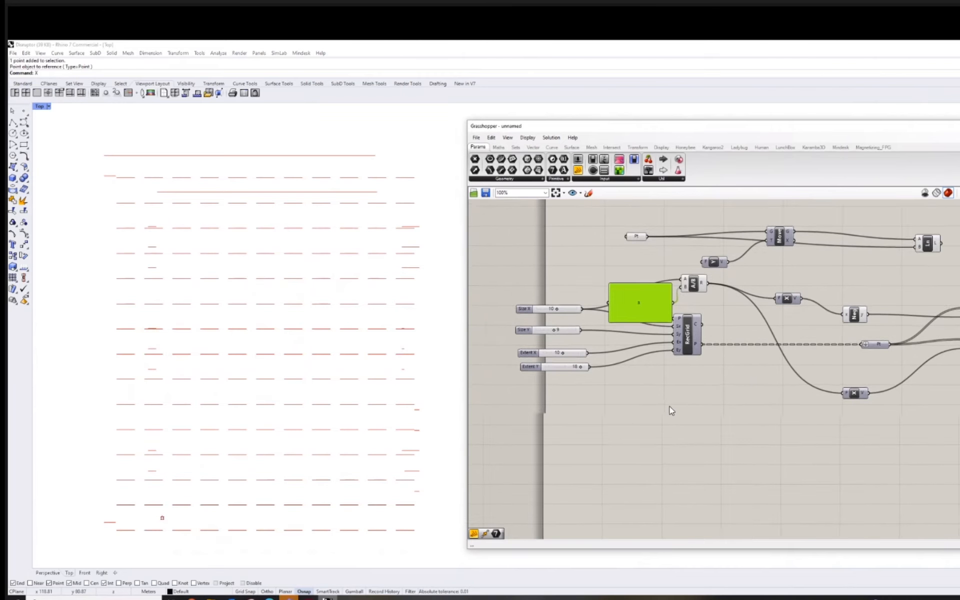
scroll(579, 331, "up", 2)
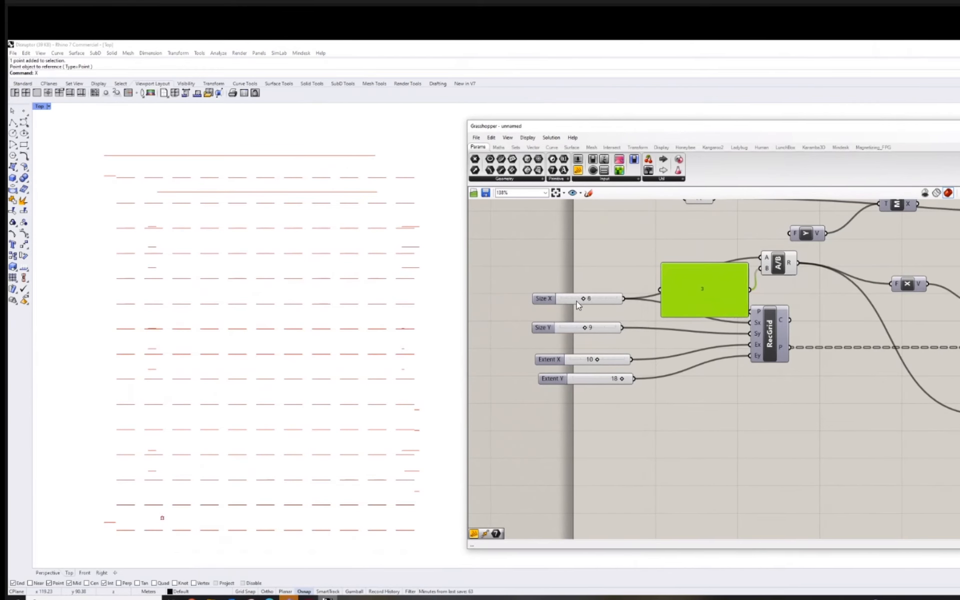
mouse_move(589, 300)
left_mouse_down()
mouse_move(577, 301)
mouse_move(589, 304)
left_mouse_up()
scroll(402, 313, "down", 8)
right_click_drag(401, 313, 371, 317)
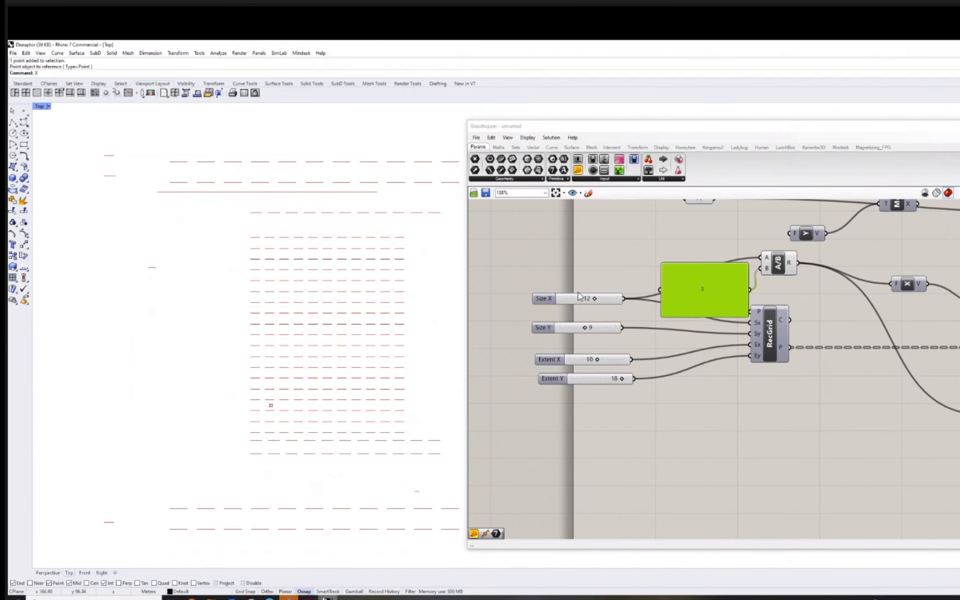
left_click_drag(592, 299, 590, 304)
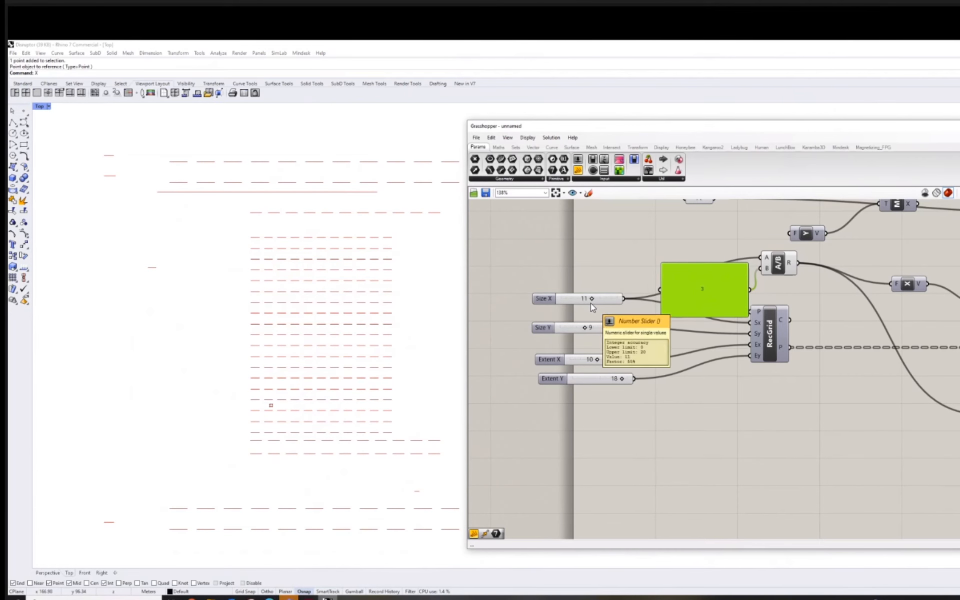
Shrink the divisor panel to a single row and place it beside the Division component's B input.
right_click_drag(743, 398, 625, 421)
left_click_drag(606, 311, 596, 291)
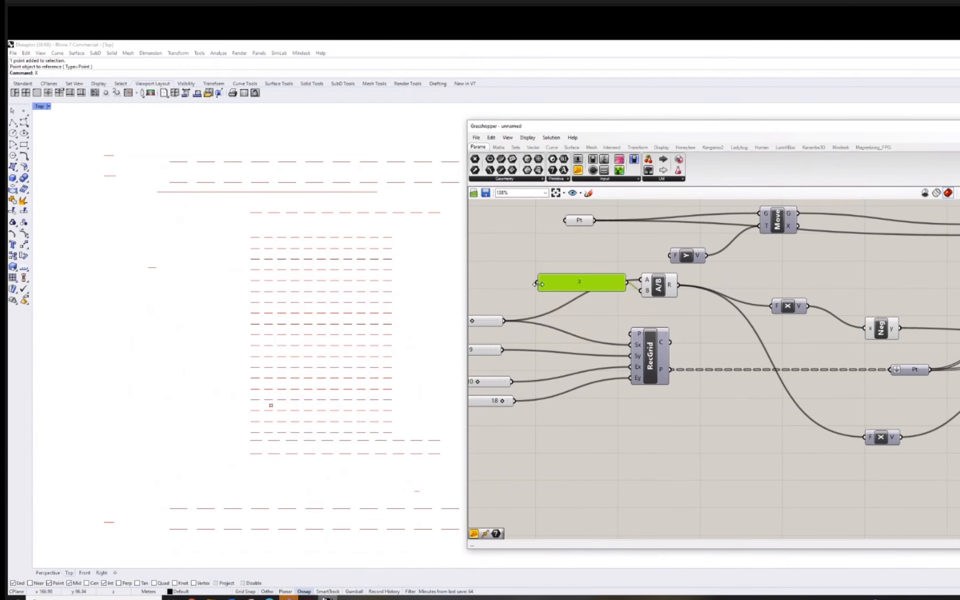
left_click_drag(616, 288, 617, 301)
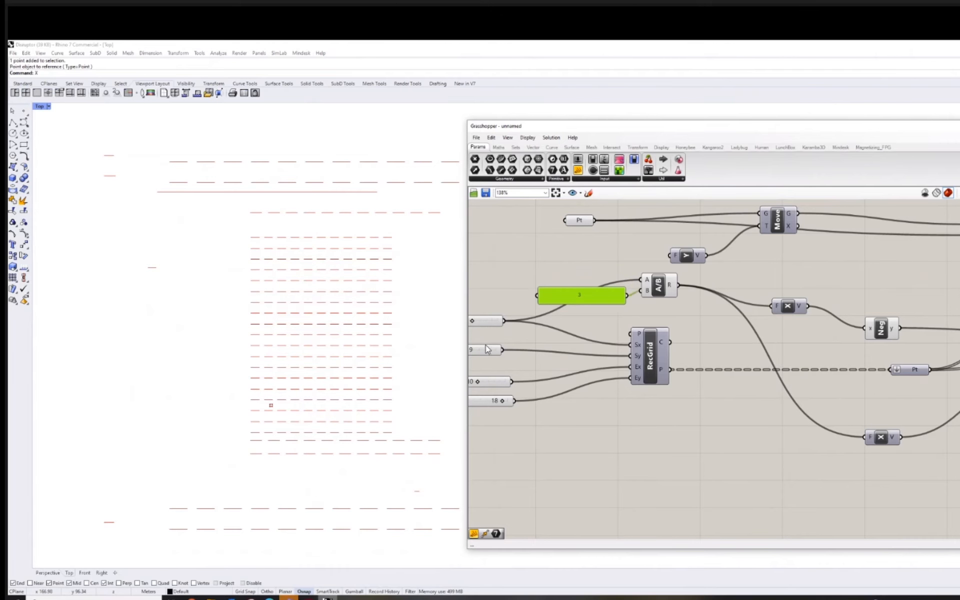
Move the reference point to the middle of the line grid in the Top viewport.
left_click_drag(271, 406, 313, 339)
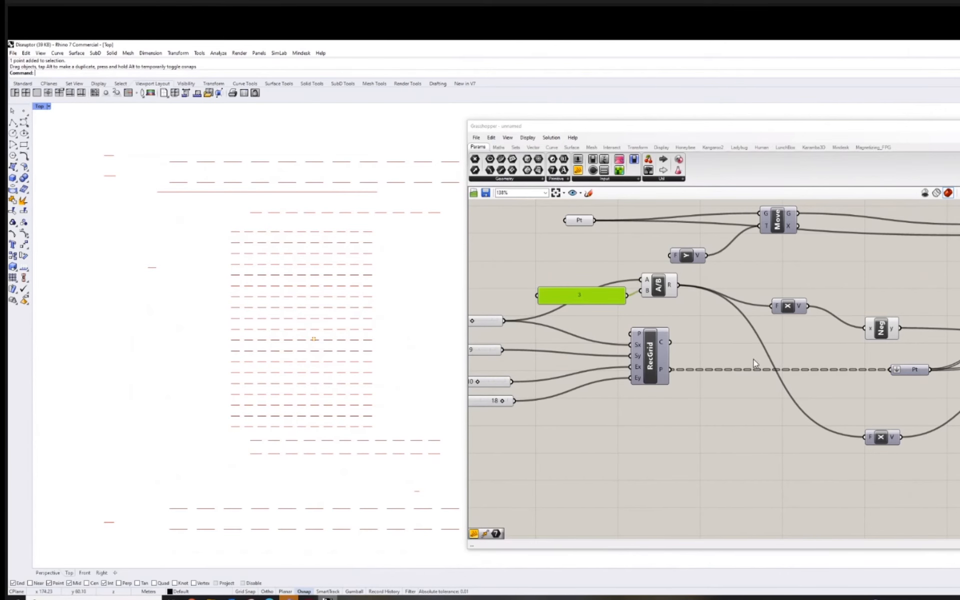
scroll(674, 353, "down", 5)
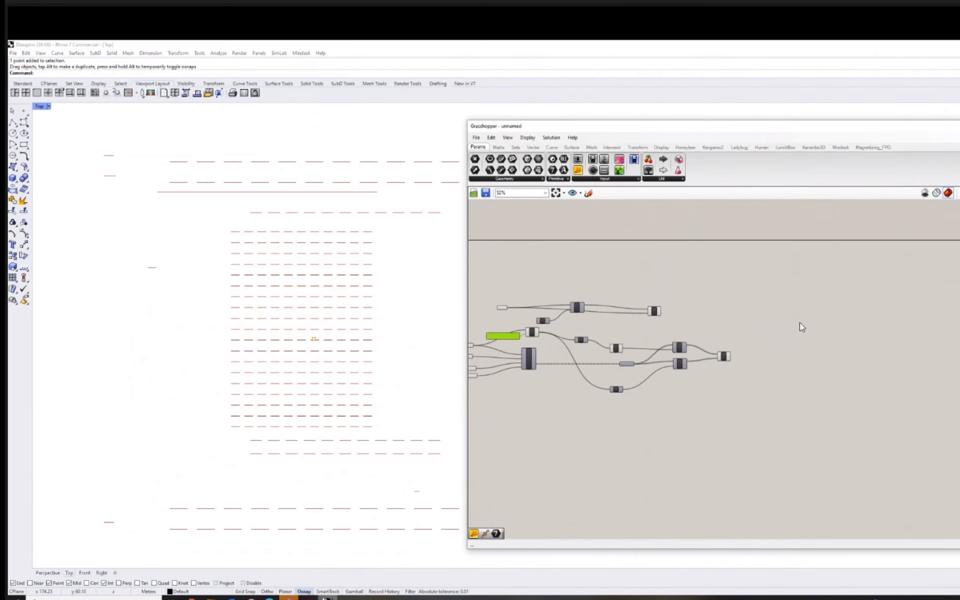
scroll(790, 318, "up", 3)
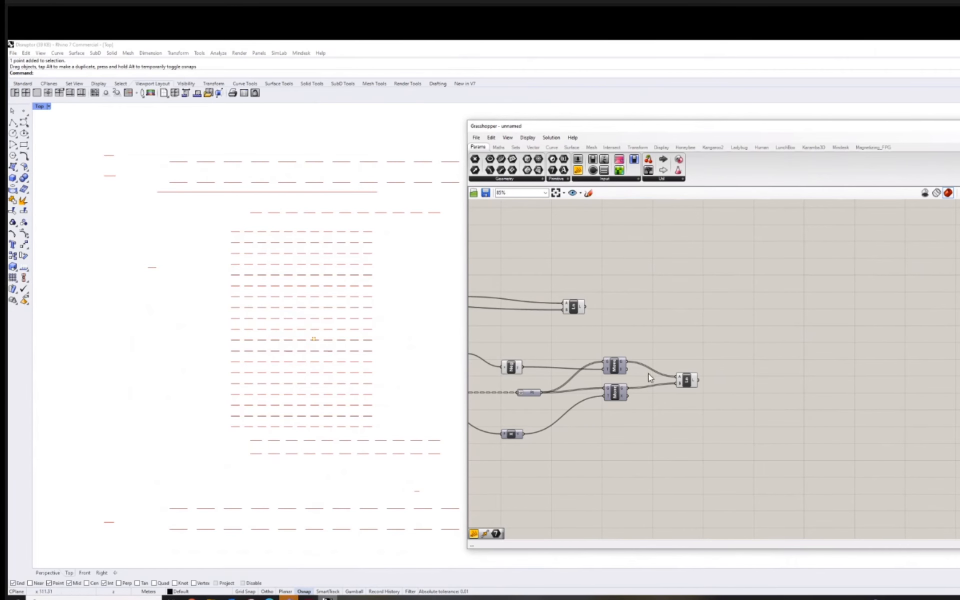
Add a Distance component beyond the grid's Line component.
right_click_drag(685, 328, 669, 309)
double_click(791, 327)
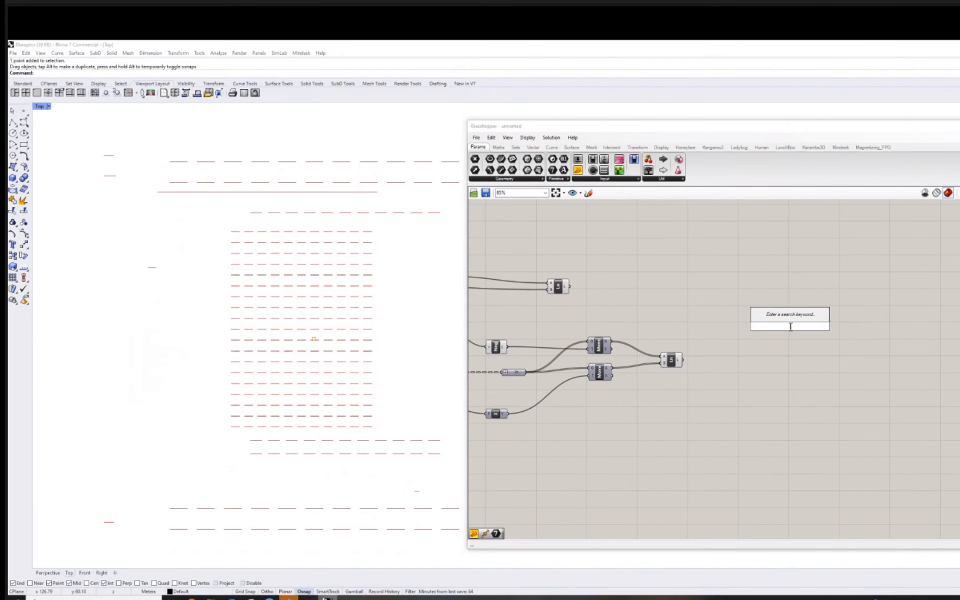
type("distan")
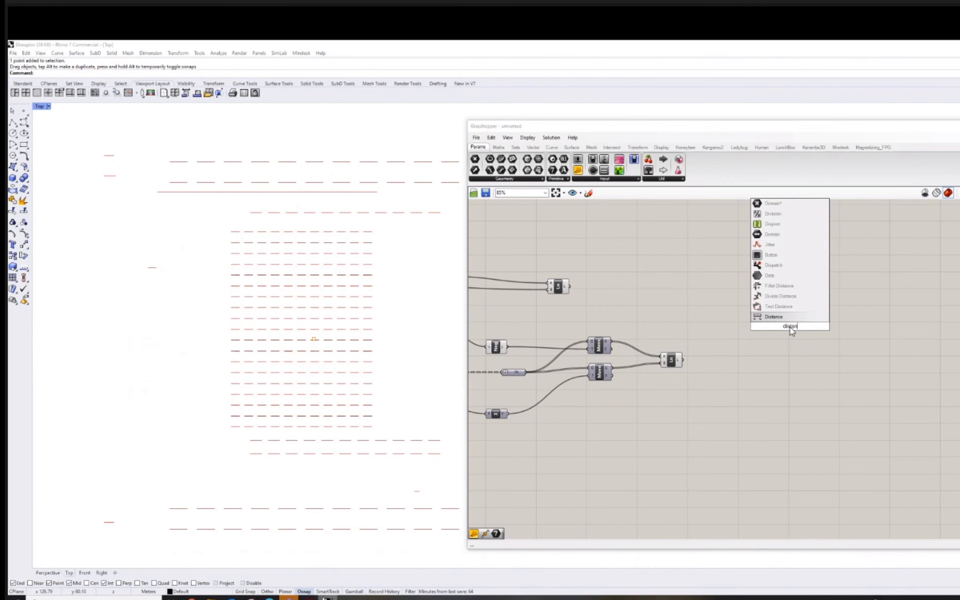
left_click(788, 316)
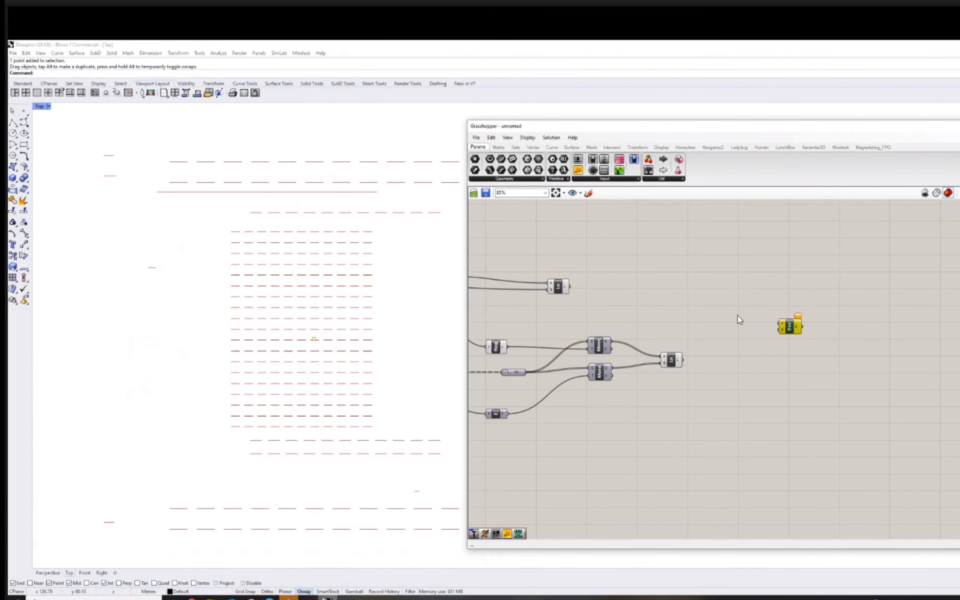
left_click_drag(737, 315, 725, 307)
right_click_drag(723, 325, 828, 320)
scroll(808, 329, "down", 1)
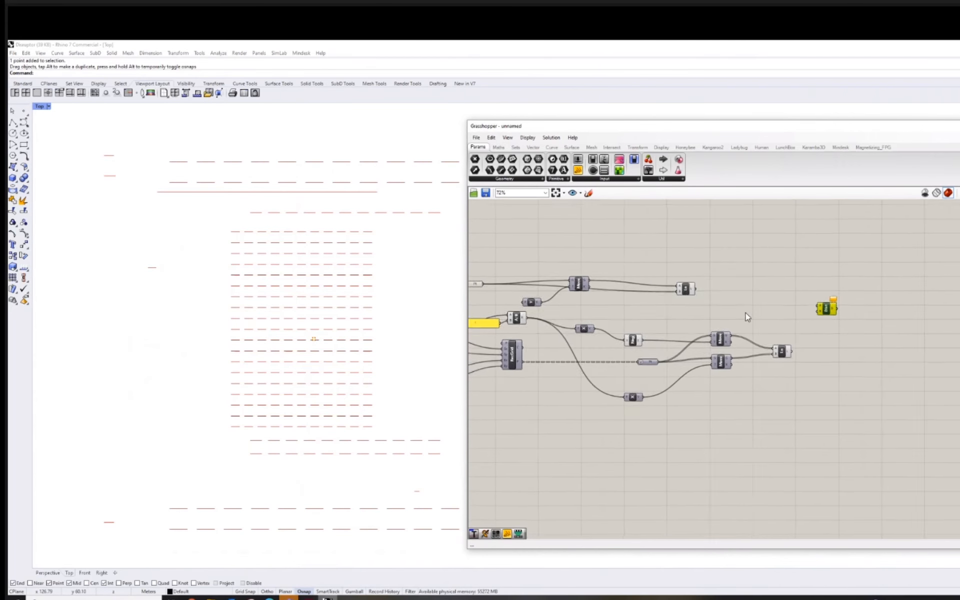
Connect the single reference Point to the Distance's A input and the flattened grid points to its B input.
right_click_drag(528, 325, 581, 332)
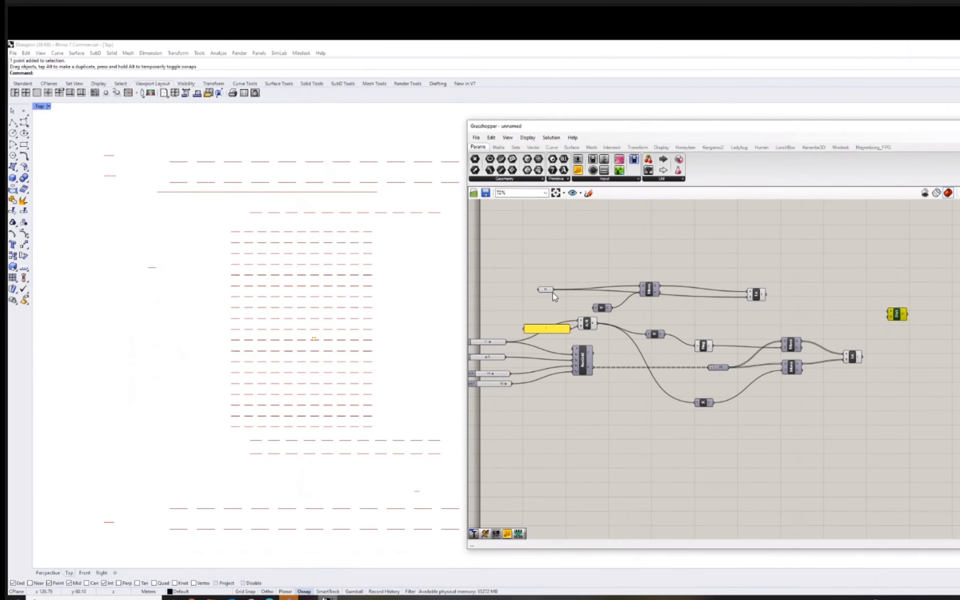
left_click_drag(554, 290, 890, 311)
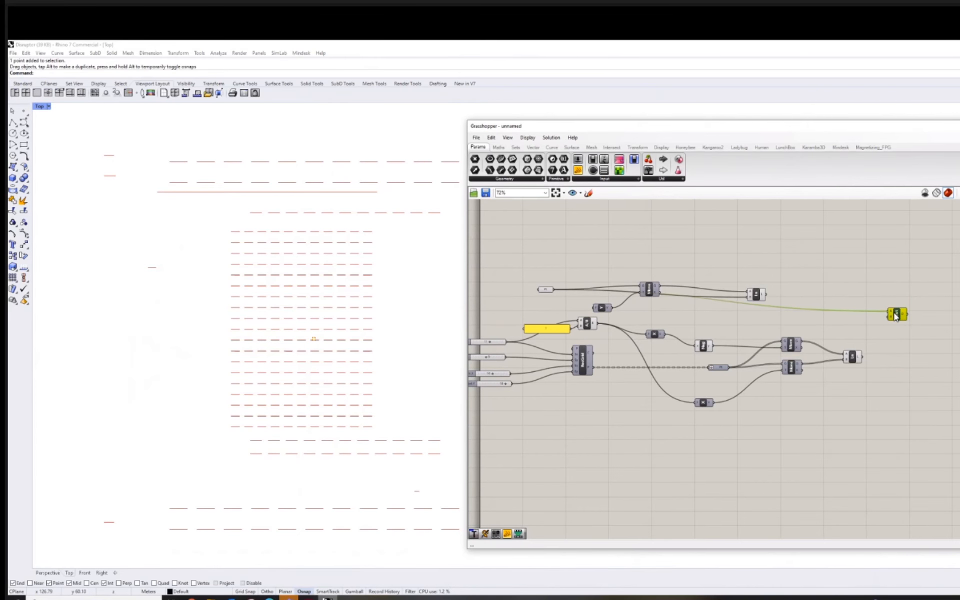
right_click_drag(757, 389, 735, 390)
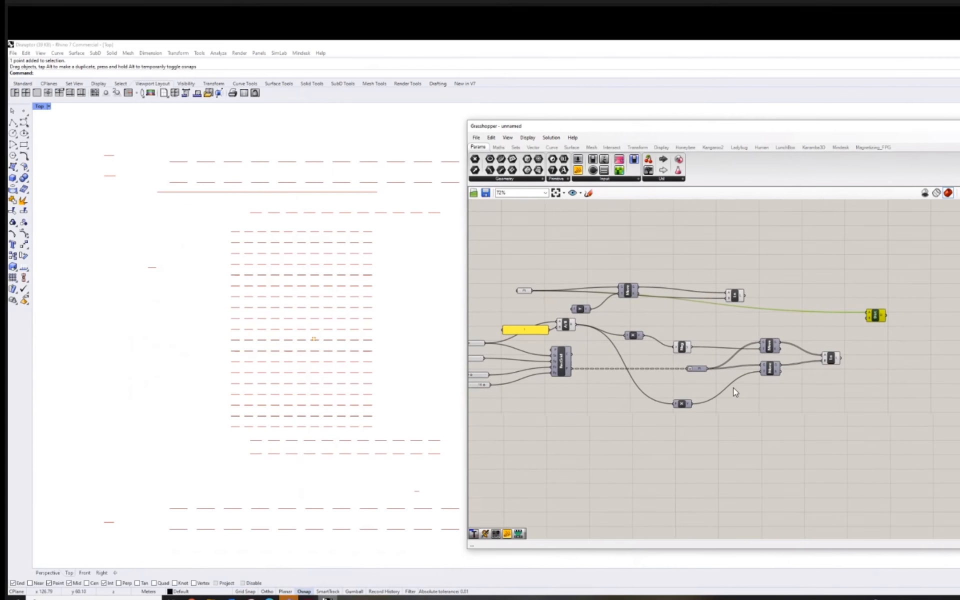
left_click_drag(708, 371, 869, 319)
Add a panel beside the Distance component, connect it to the distance output and enlarge it into a tall list.
right_click_drag(763, 352, 589, 395)
double_click(773, 316)
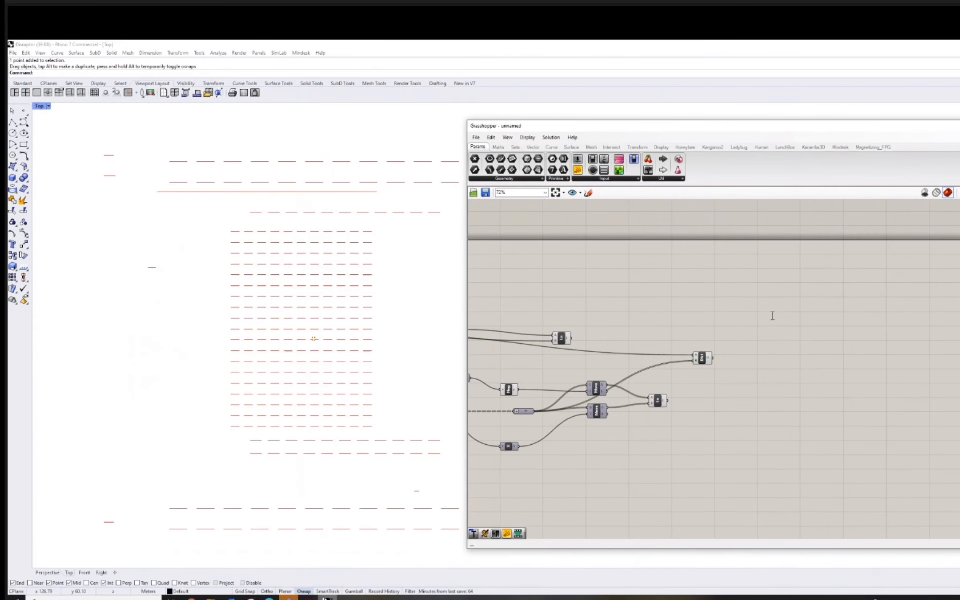
type("panel")
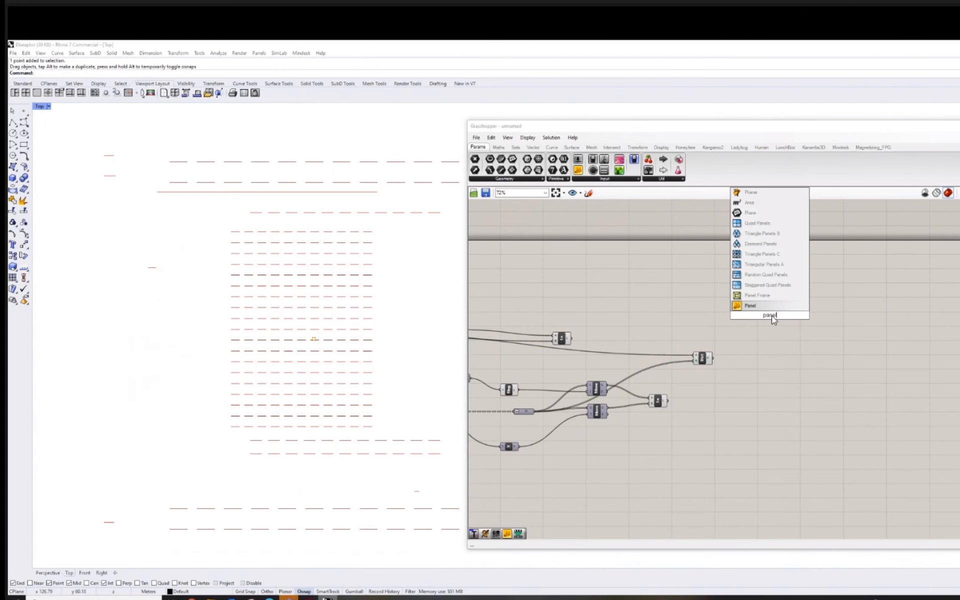
key("Return")
left_click_drag(776, 318, 777, 292)
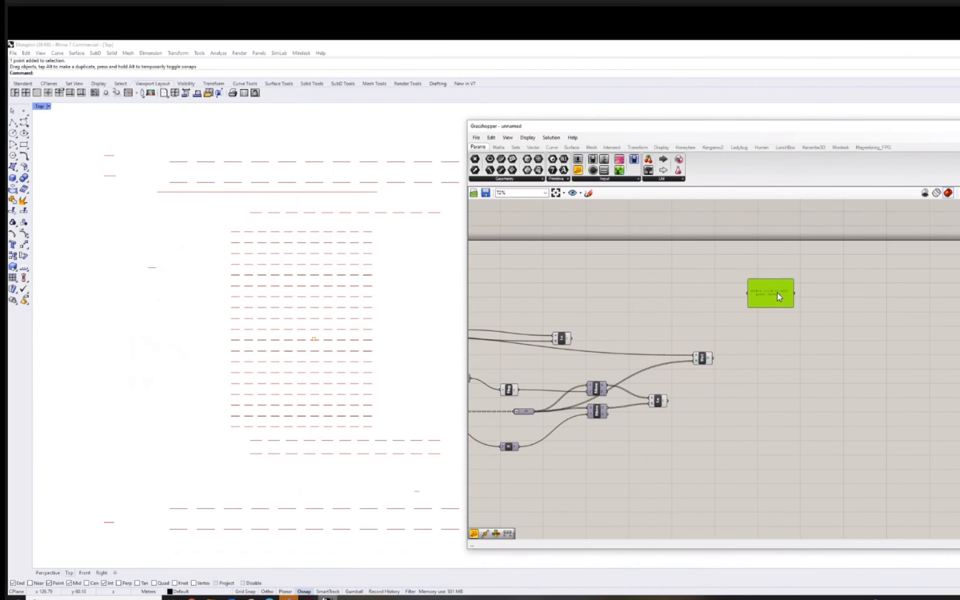
left_click_drag(712, 358, 795, 445)
Examine the list of point-to-grid distances in the panel against the reference point in the Top viewport.
scroll(780, 341, "up", 5)
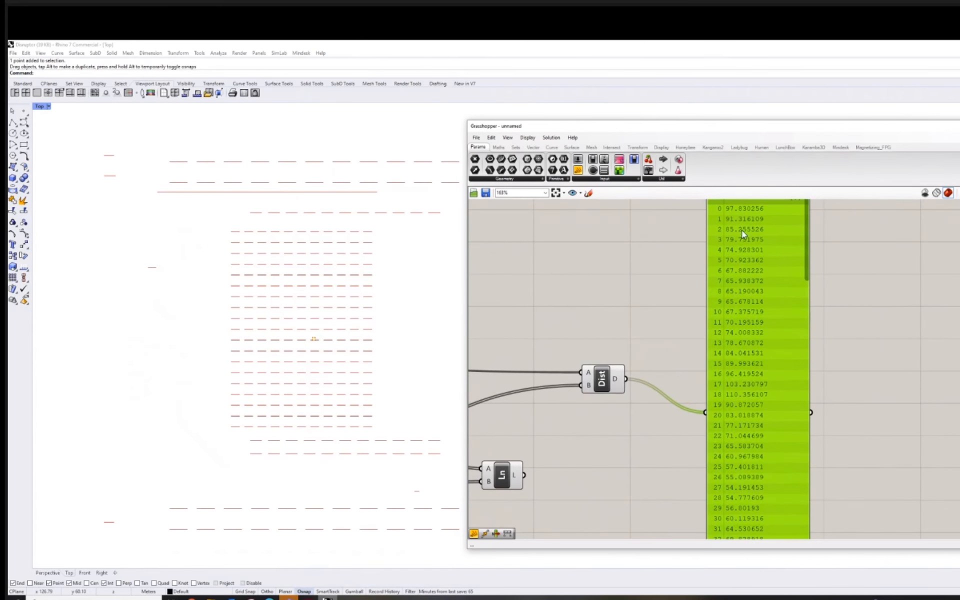
left_click_drag(807, 278, 812, 222)
left_click_drag(316, 334, 318, 333)
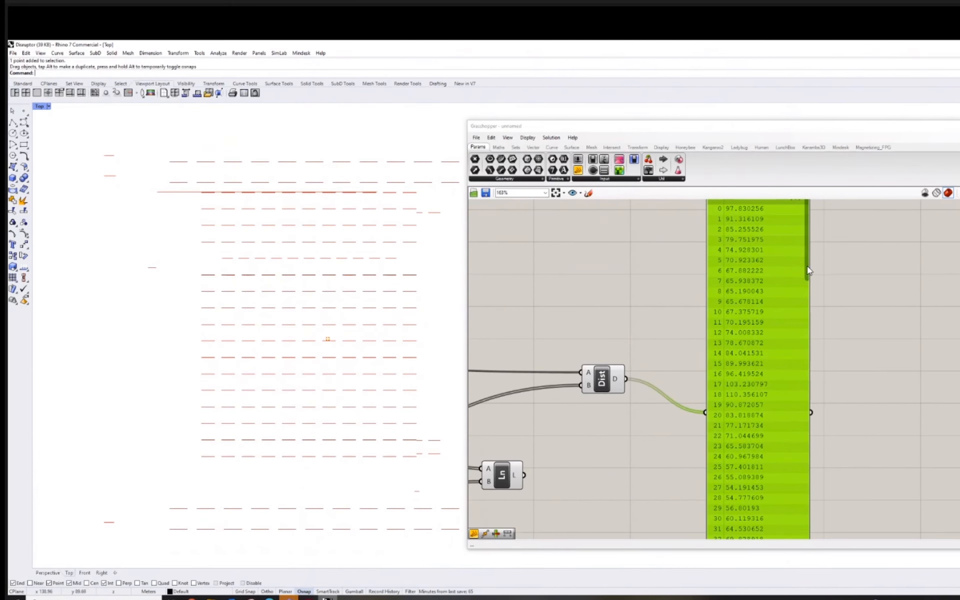
left_click_drag(809, 270, 804, 522)
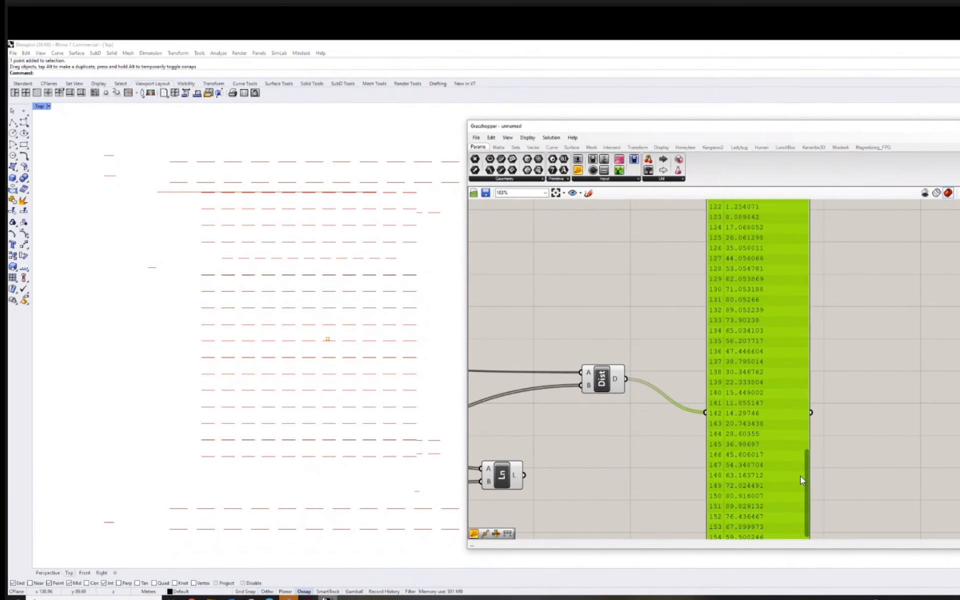
scroll(800, 475, "up", 10)
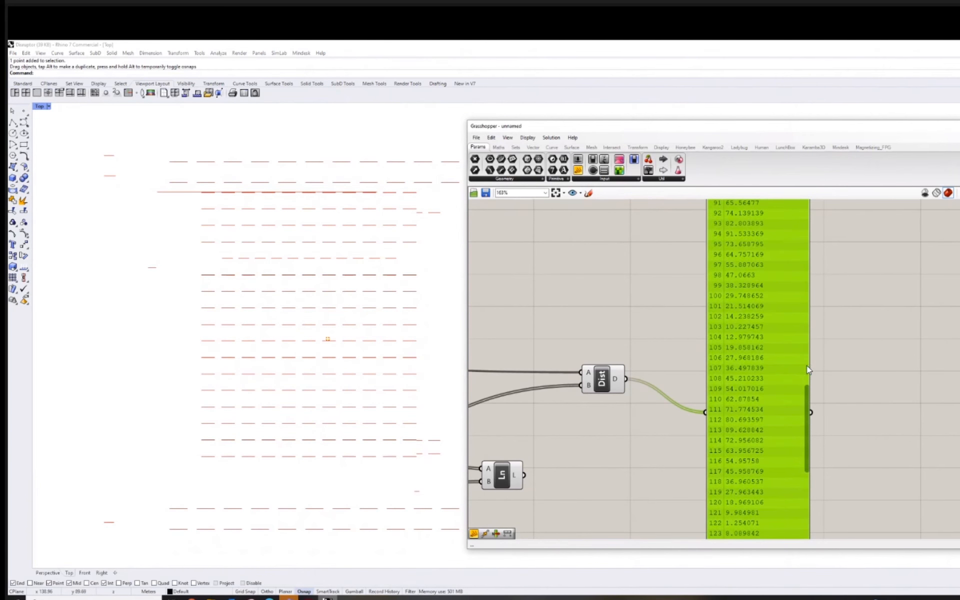
left_click_drag(808, 370, 815, 229)
scroll(721, 323, "down", 5)
right_click_drag(721, 323, 672, 320)
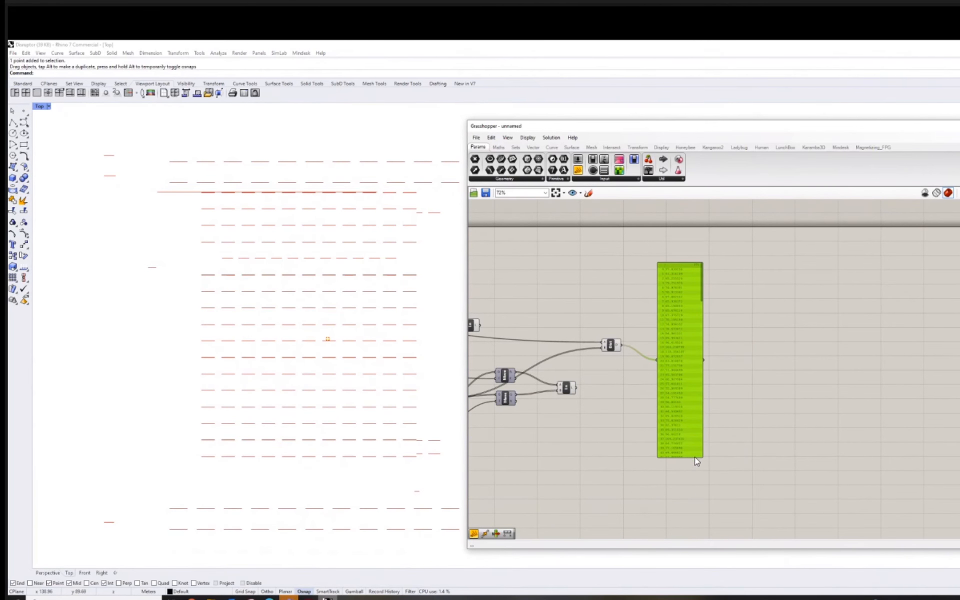
Shrink the distance list panel to a short height and add a Remap Numbers component below it.
left_click_drag(694, 458, 682, 303)
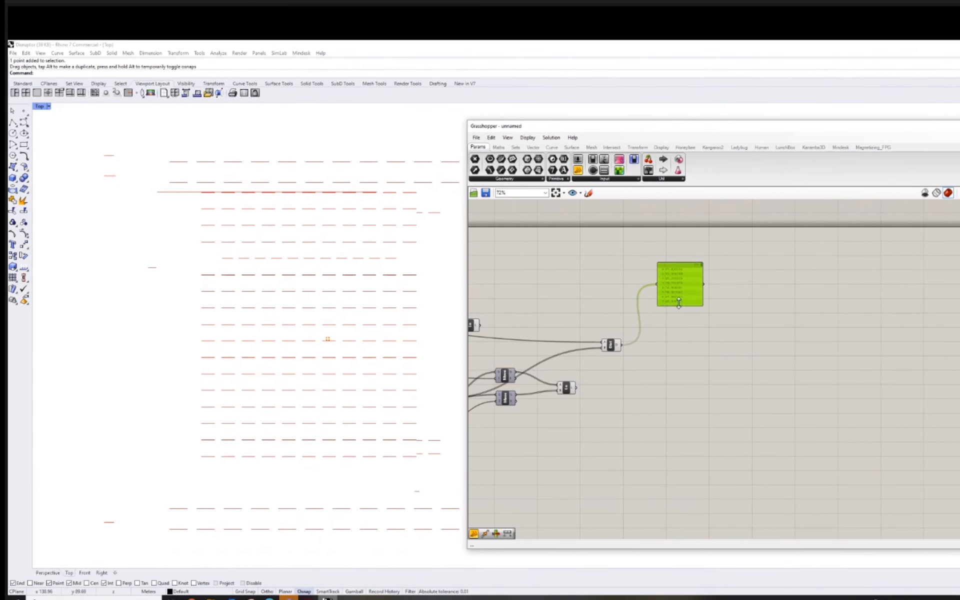
double_click(704, 344)
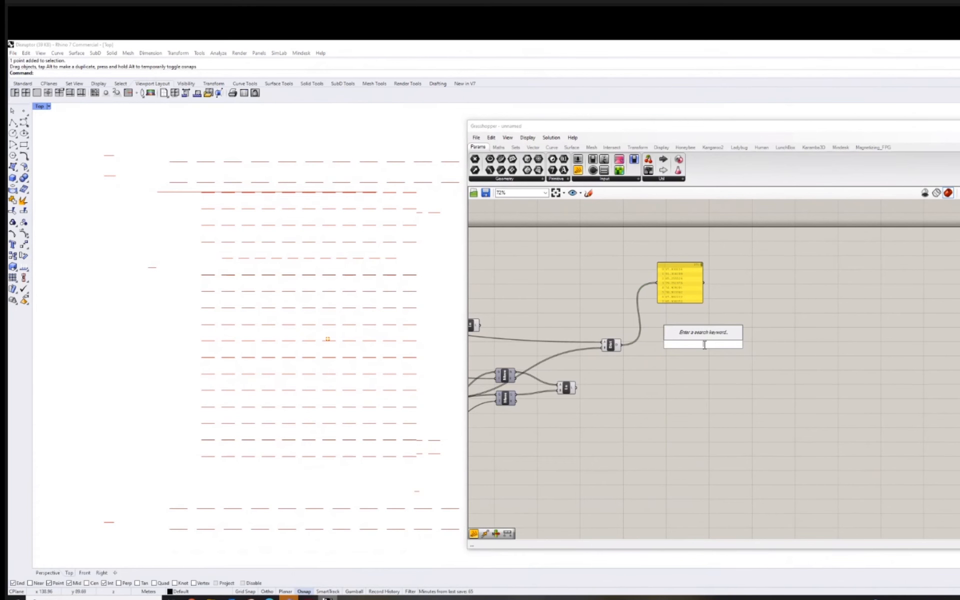
type("remap")
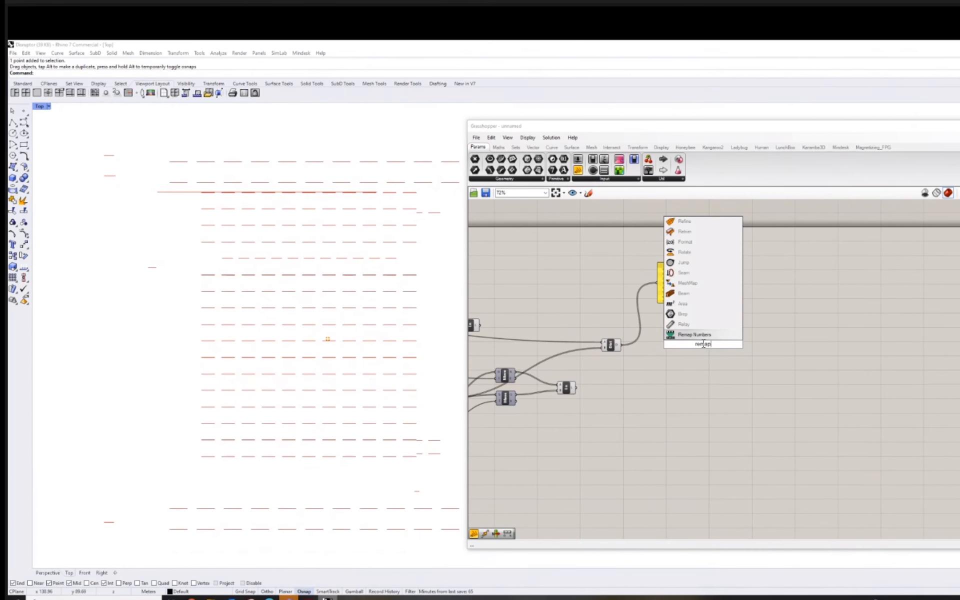
key("Return")
scroll(710, 362, "up", 3)
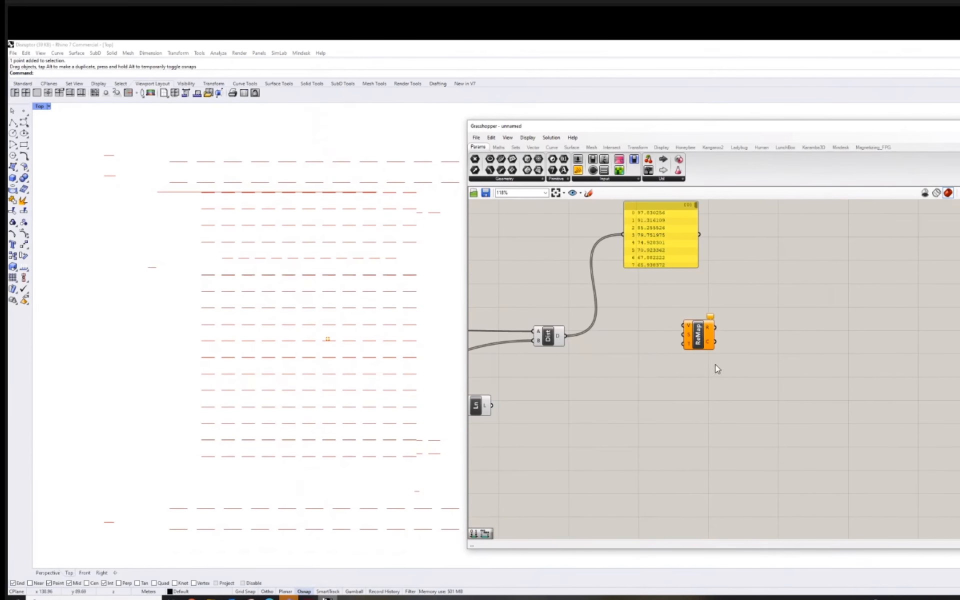
right_click_drag(711, 363, 746, 371)
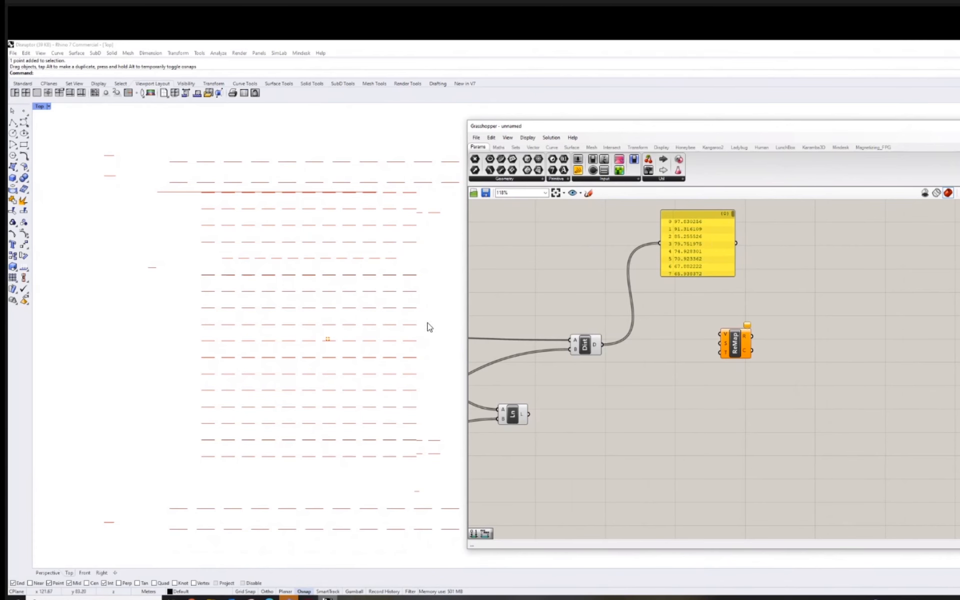
Move the ReMap component slightly down and connect the Distance output to its value input V.
right_click_drag(421, 321, 406, 319)
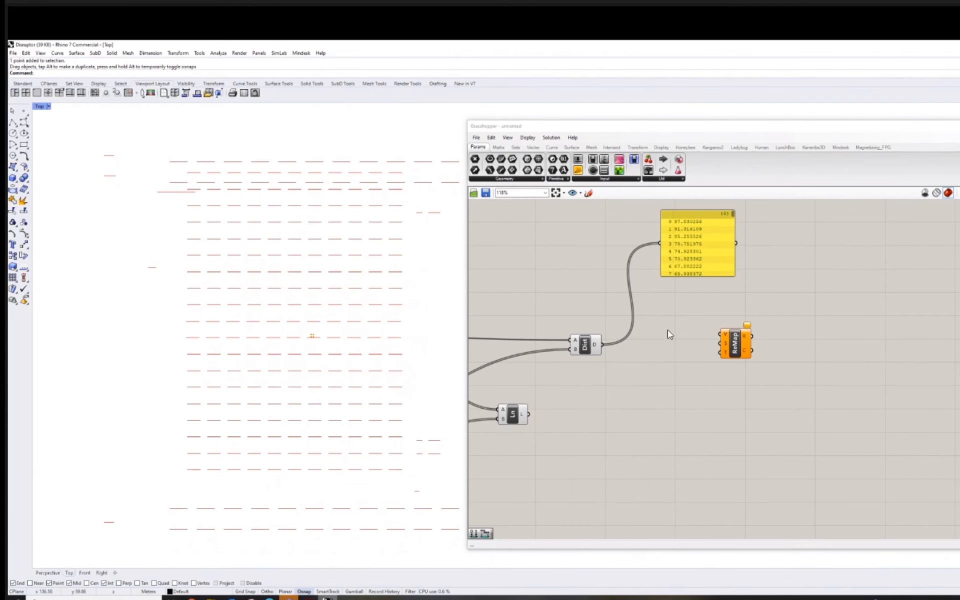
right_click_drag(668, 330, 677, 329)
left_click_drag(745, 349, 758, 367)
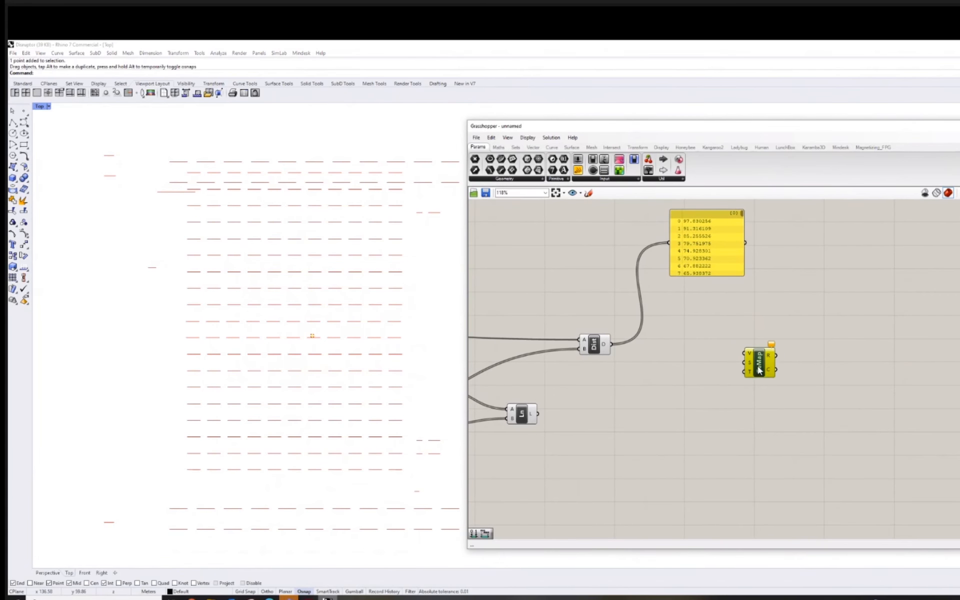
scroll(758, 366, "up", 2)
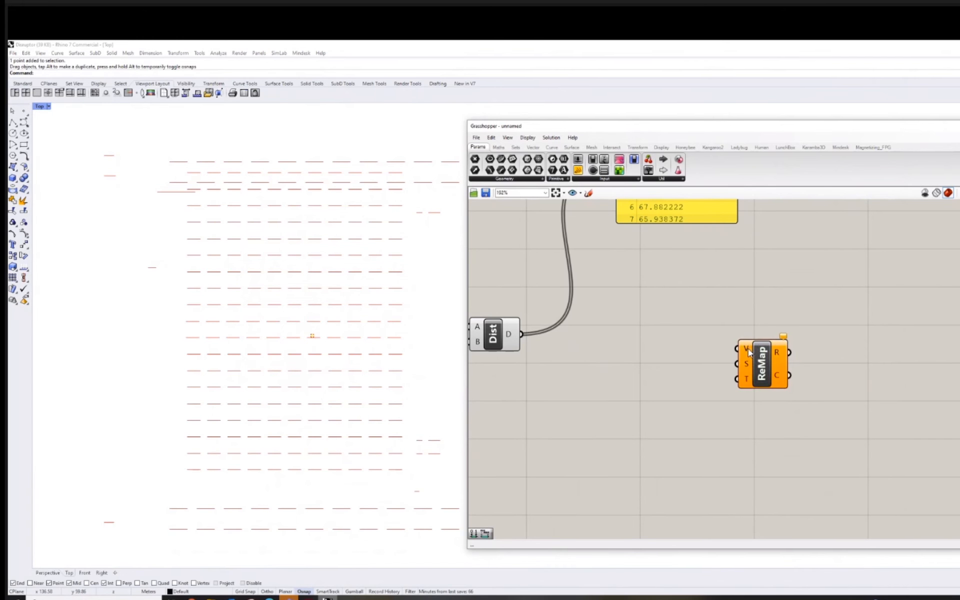
right_click_drag(662, 344, 735, 347)
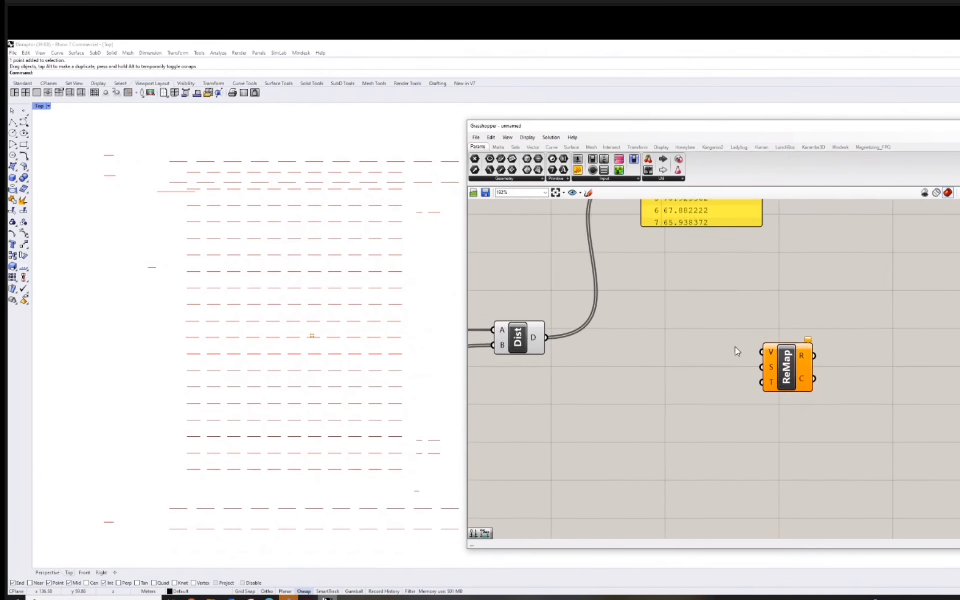
left_click_drag(595, 341, 810, 351)
right_click_drag(775, 346, 772, 308)
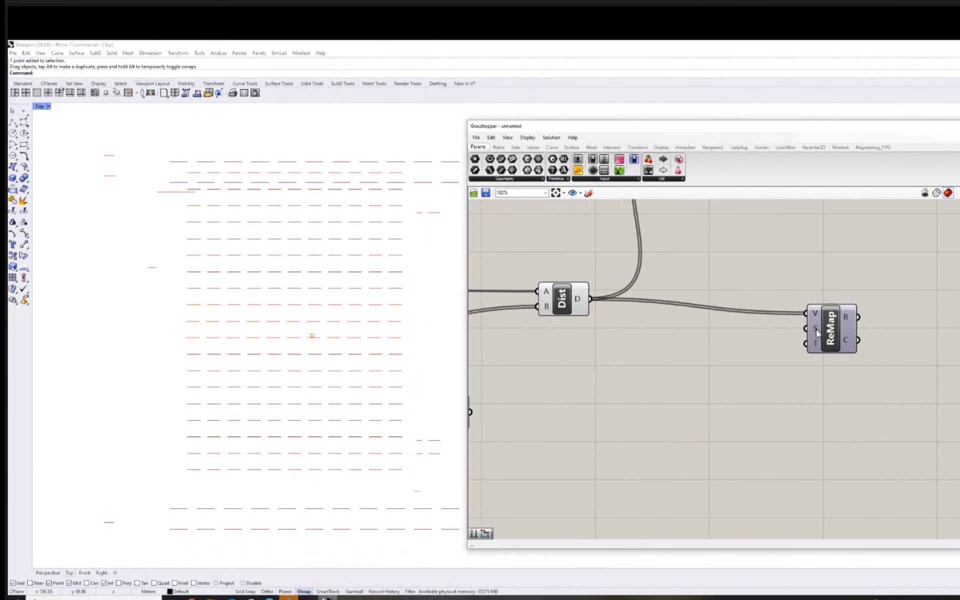
Add a Bounds component between the Distance and ReMap components.
double_click(684, 378)
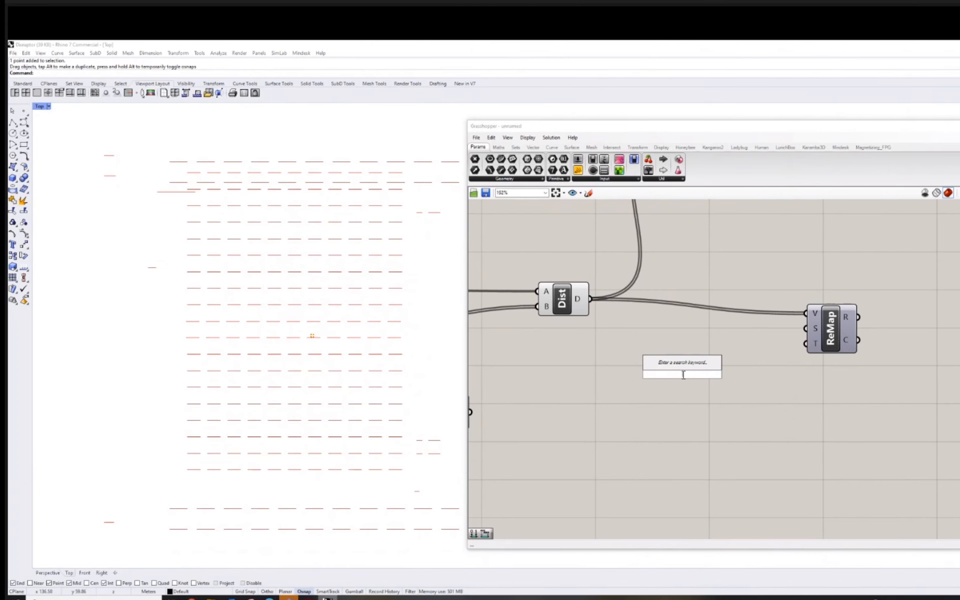
key("Escape")
double_click(678, 359)
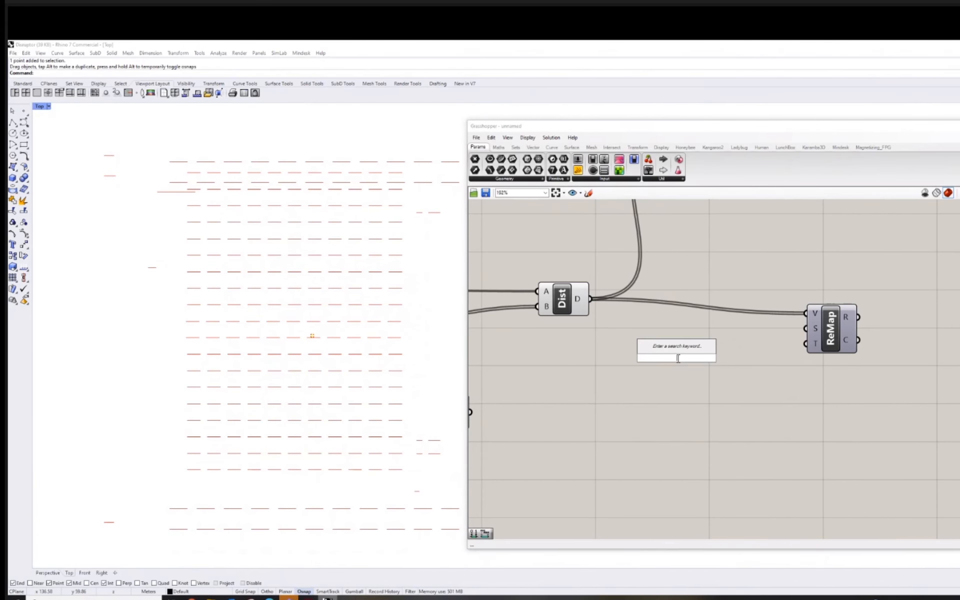
type("end")
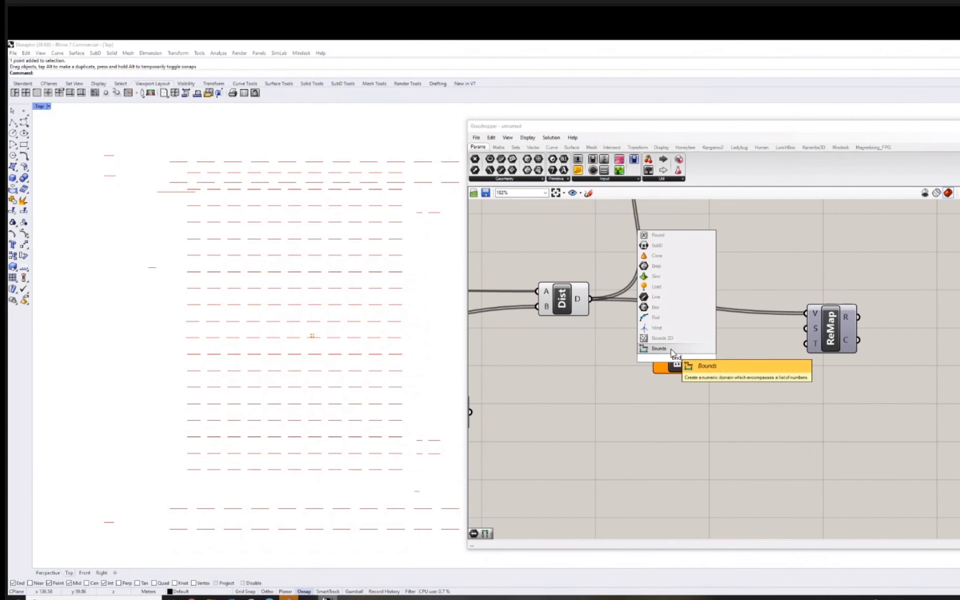
left_click(666, 349)
Connect the Distance output to the Bounds component and its resulting domain to the ReMap's source input S.
left_click_drag(590, 299, 651, 358)
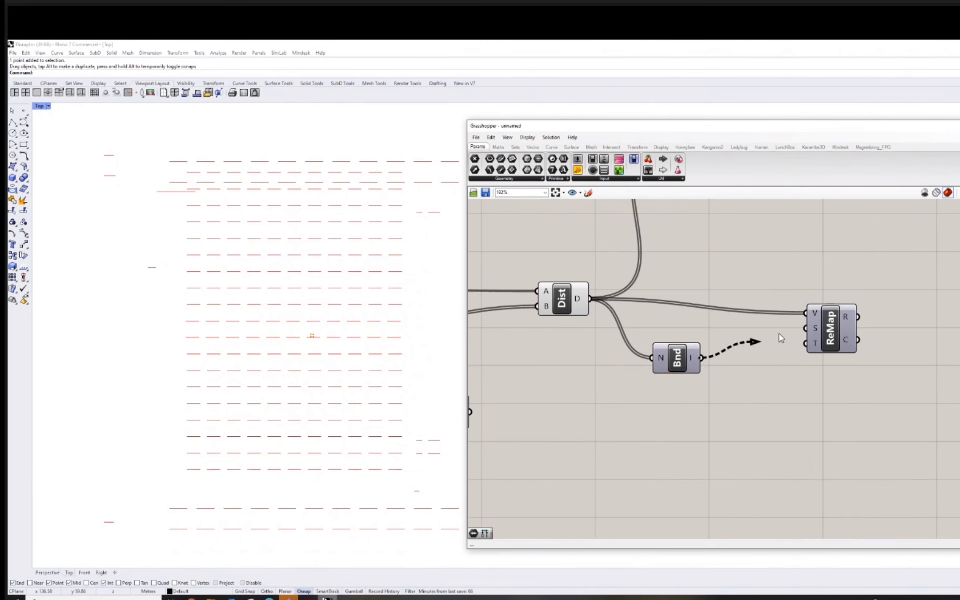
left_click_drag(779, 334, 805, 329)
right_click_drag(778, 387, 798, 355)
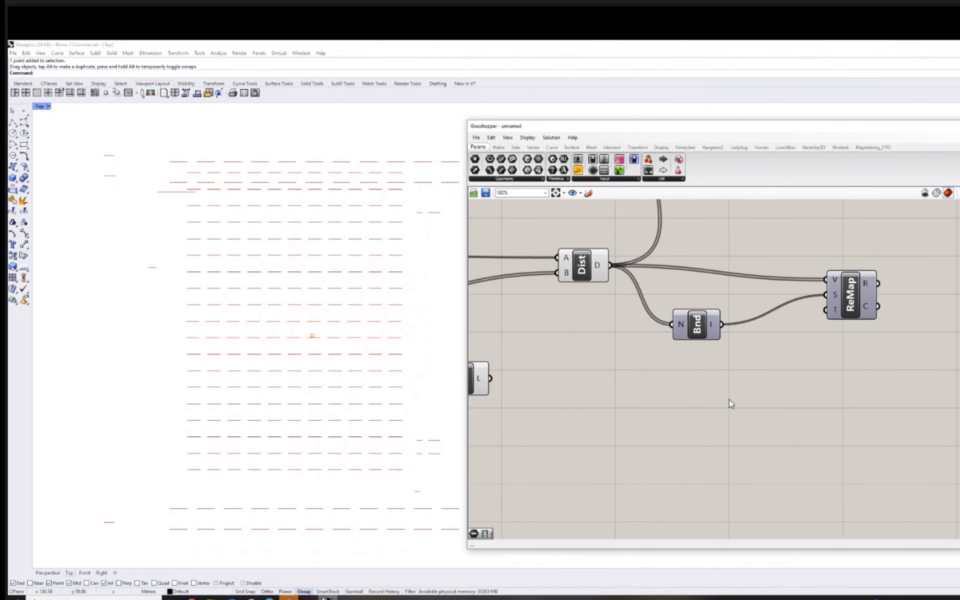
Add a Construct Domain component below the Bounds component.
double_click(712, 395)
type("domai")
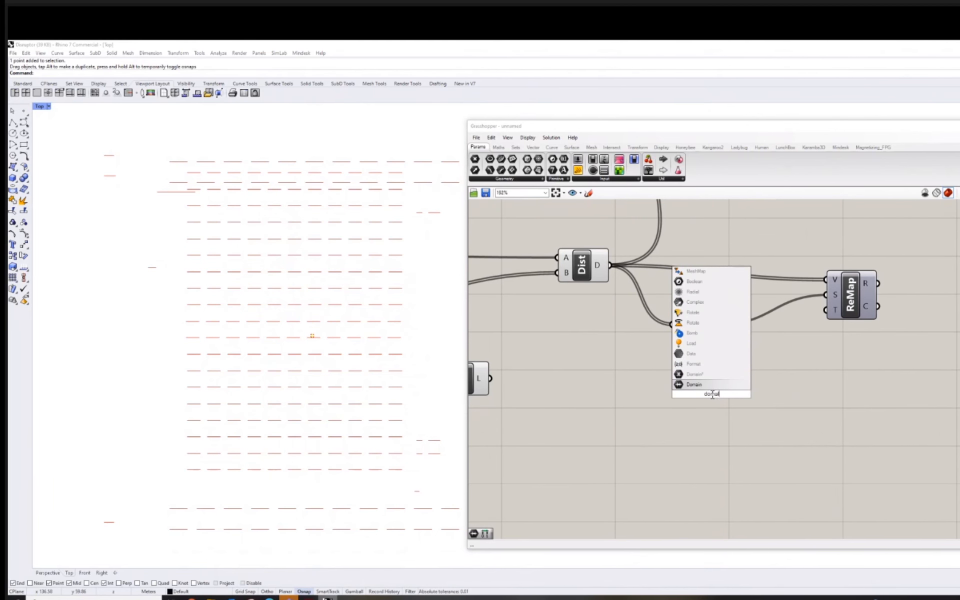
key("BackSpace")
key("BackSpace")
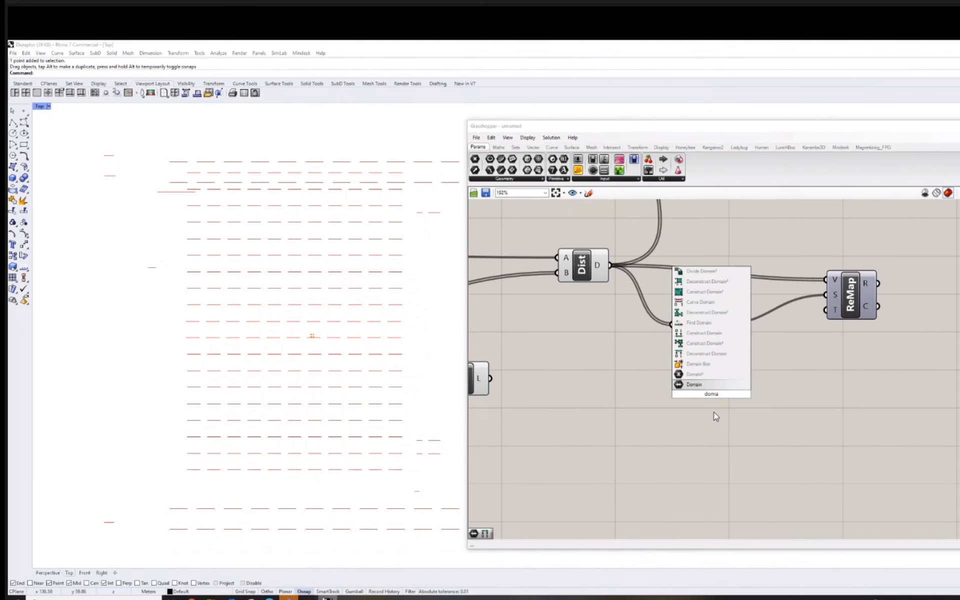
left_click(706, 334)
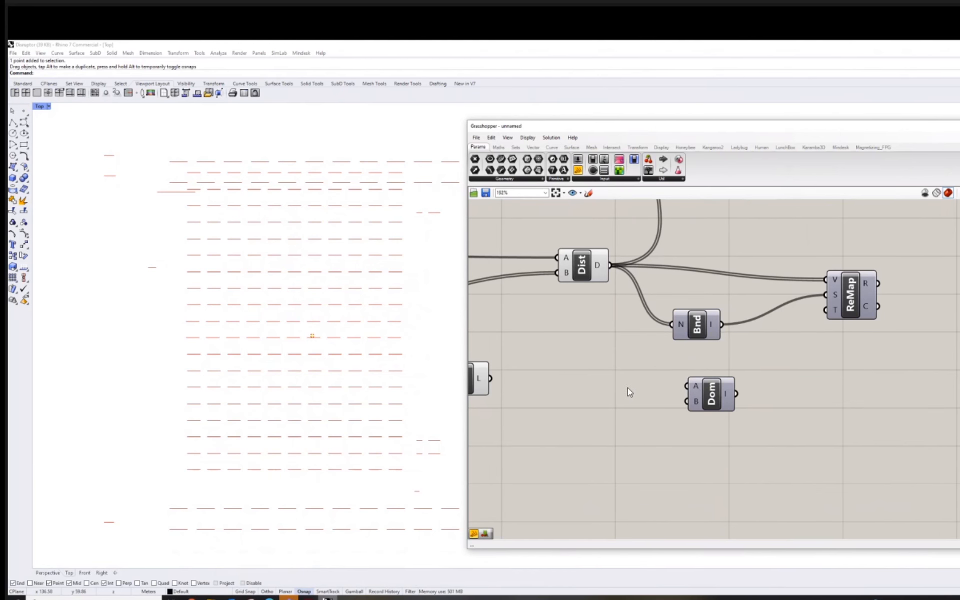
Add a panel containing 90 and place it just above and beside the Construct Domain inputs.
double_click(608, 387)
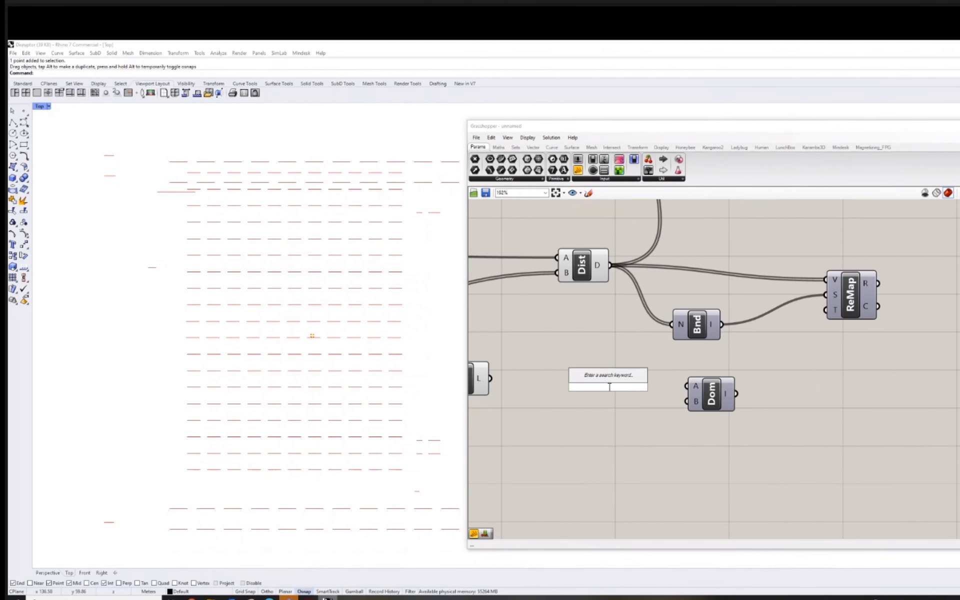
type("panel")
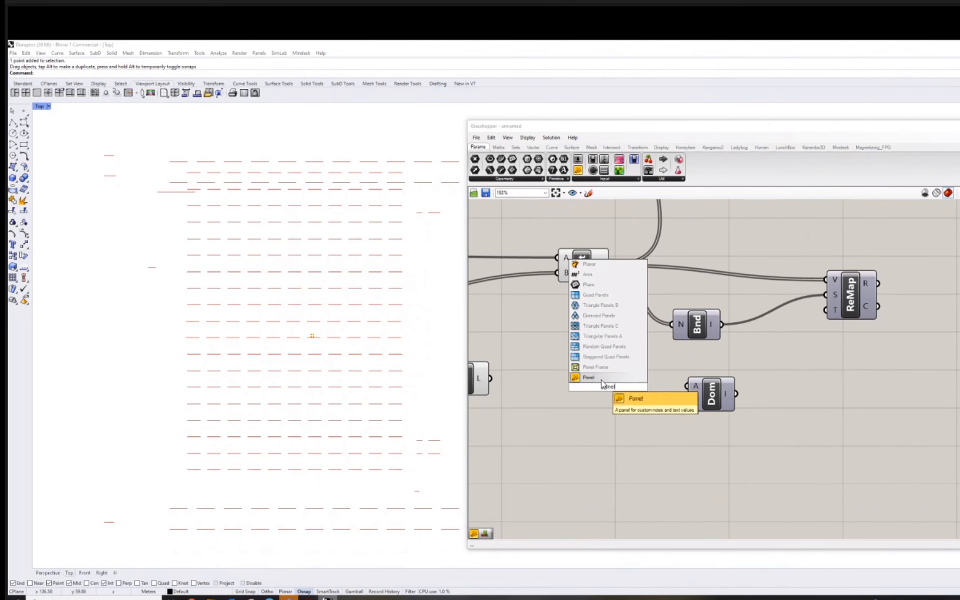
key("Return")
double_click(608, 388)
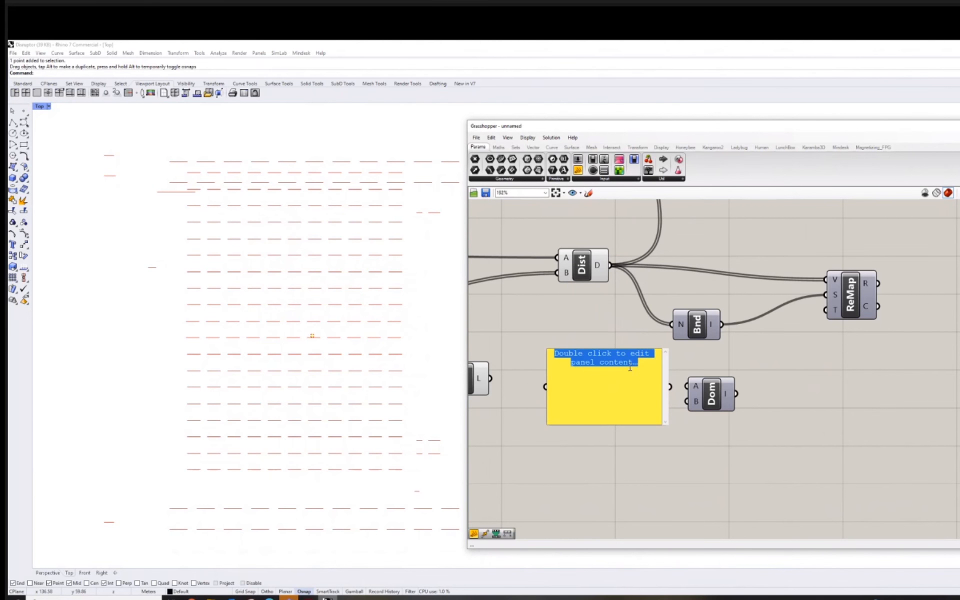
type("90")
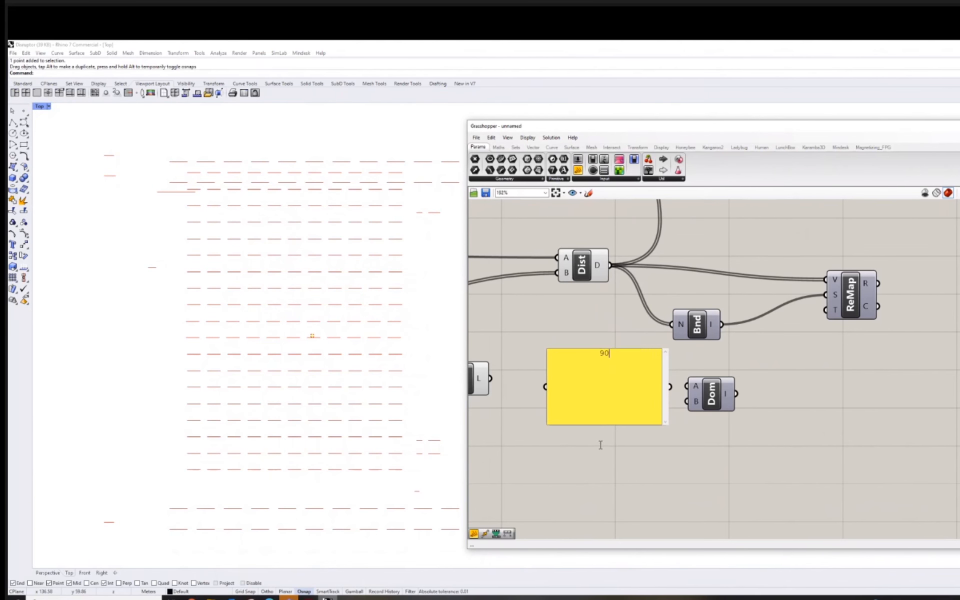
left_click(609, 456)
left_click_drag(622, 421, 611, 392)
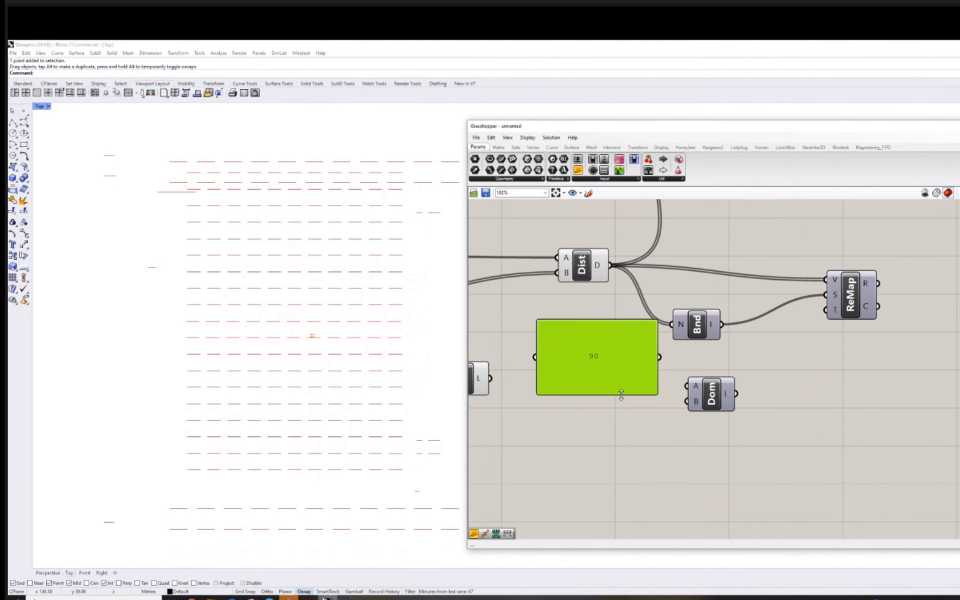
Duplicate the 90 panel directly below itself and change the copy's content to 0.
left_click_drag(622, 388, 620, 462, "alt")
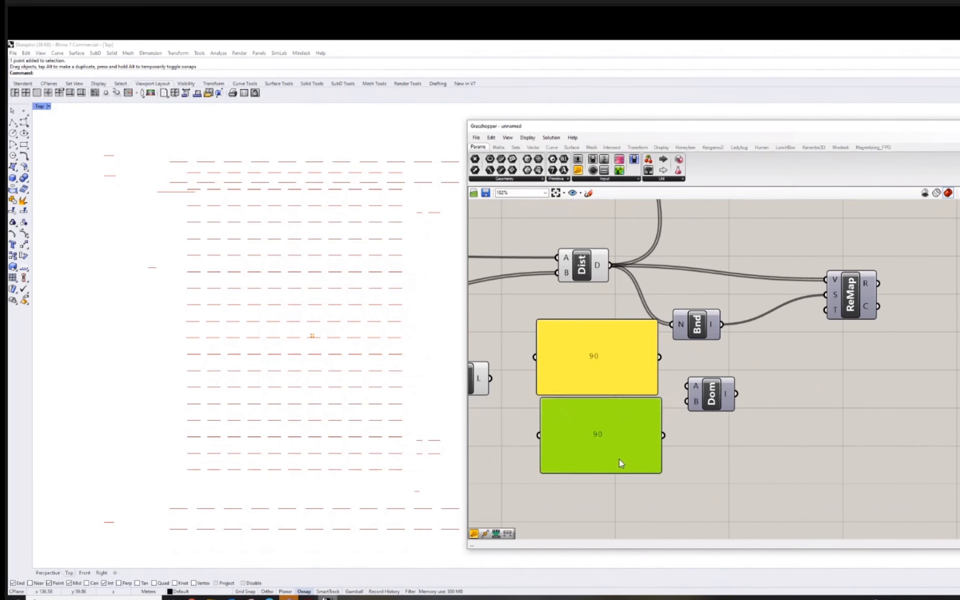
double_click(609, 440)
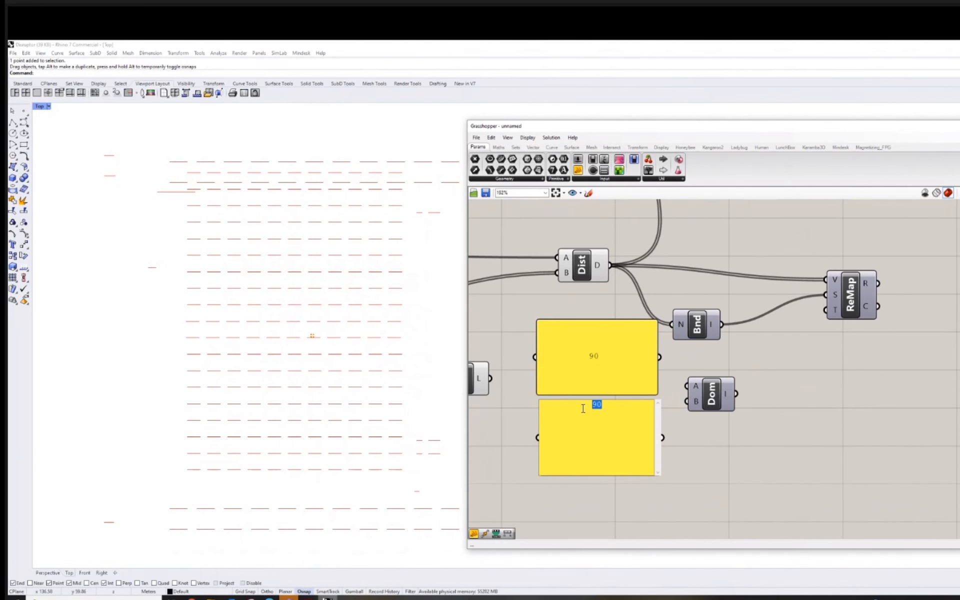
key("BackSpace")
left_click(670, 406)
Connect the 90 panel to the domain's A input, the 0 panel to B, and the domain to ReMap's target input T.
left_click_drag(660, 357, 685, 390)
left_click_drag(663, 438, 825, 310)
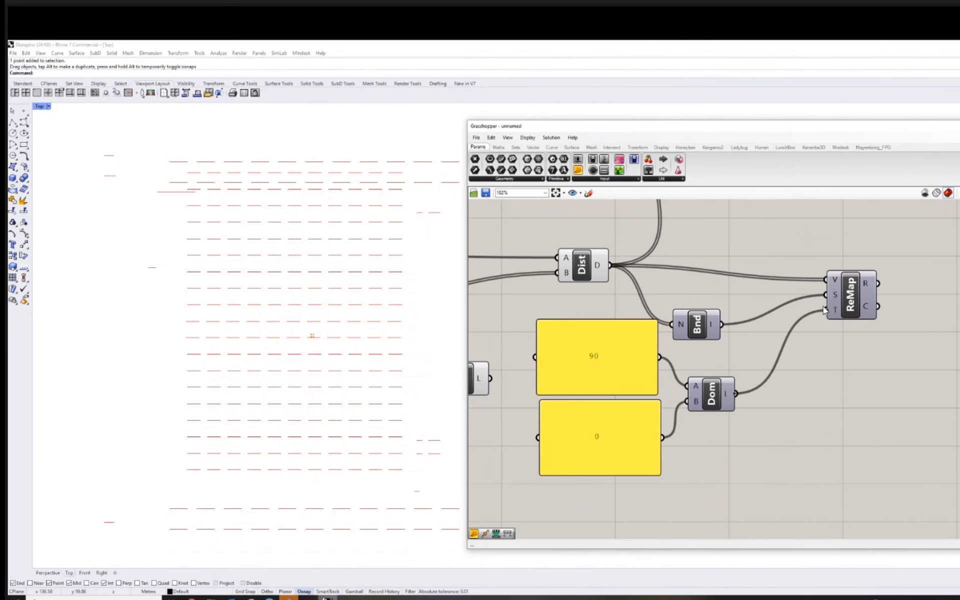
Add a panel showing the ReMap's mapped values and place it beside the distance list panel.
scroll(844, 402, "down", 7)
right_click_drag(769, 393, 671, 378)
scroll(740, 314, "up", 5)
double_click(824, 317)
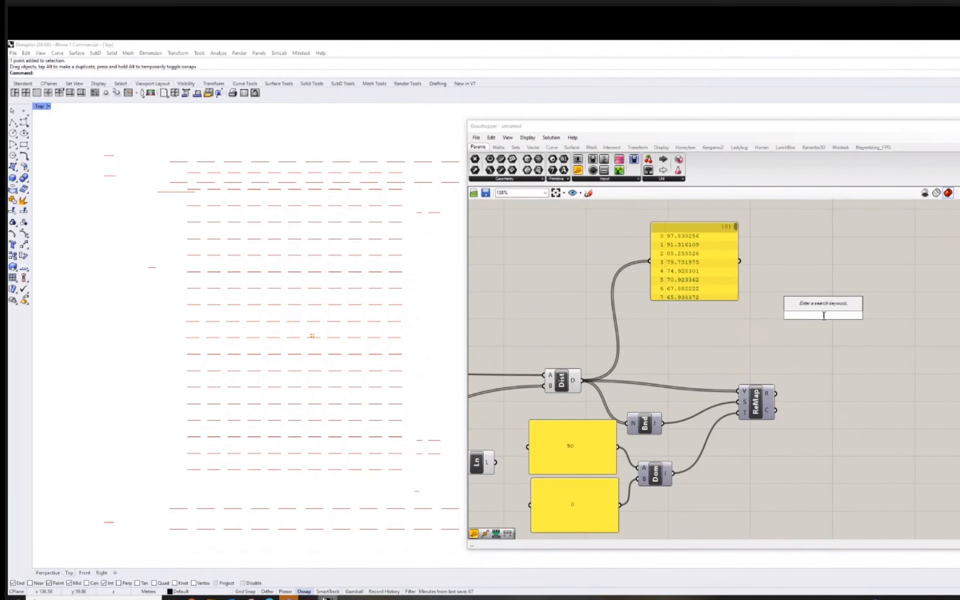
type("panel")
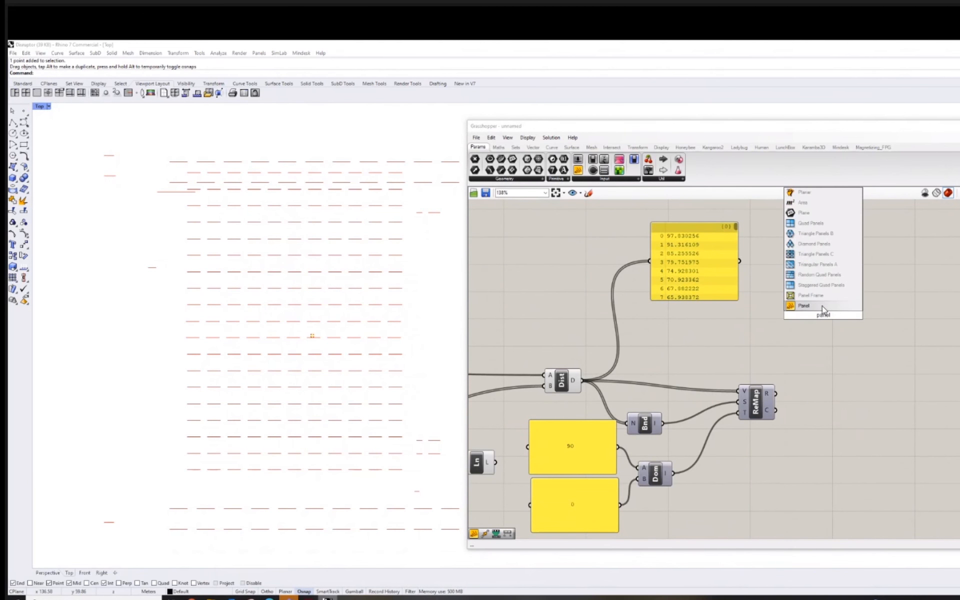
left_click(821, 308)
left_click_drag(776, 393, 818, 326)
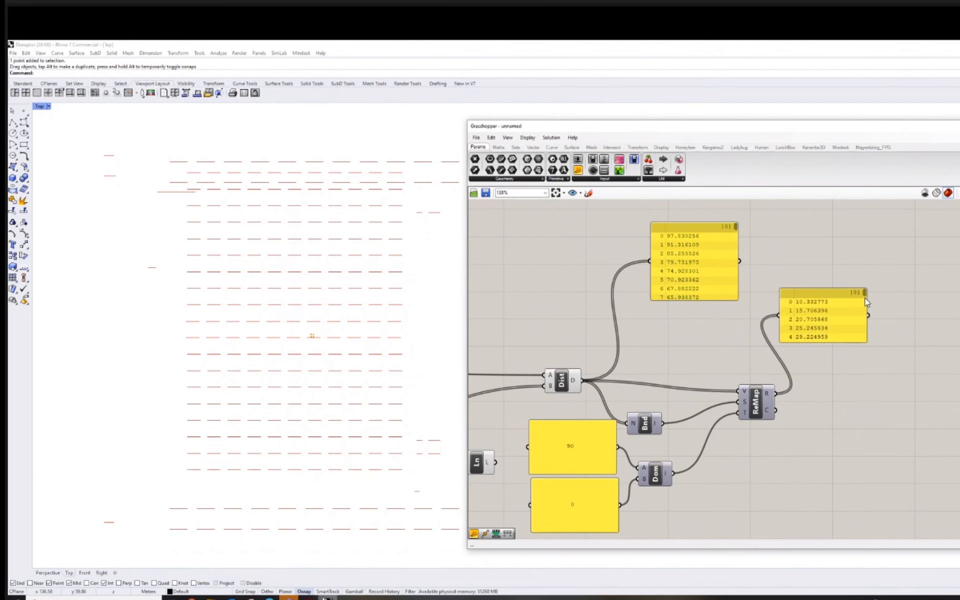
left_click_drag(865, 298, 852, 229)
Add a Rotate 3D component beyond the ReMap component.
scroll(857, 382, "down", 3)
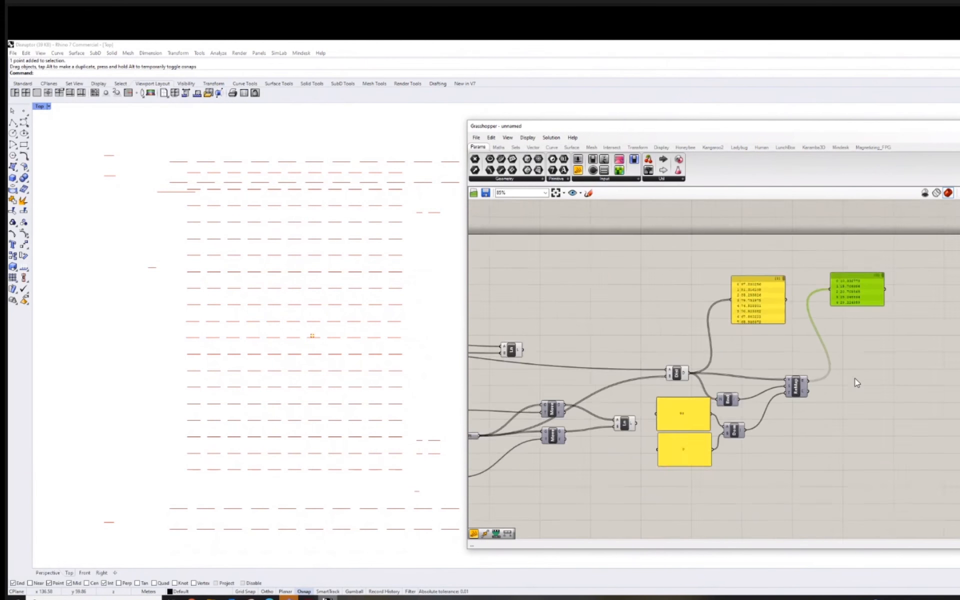
scroll(875, 383, "up", 2)
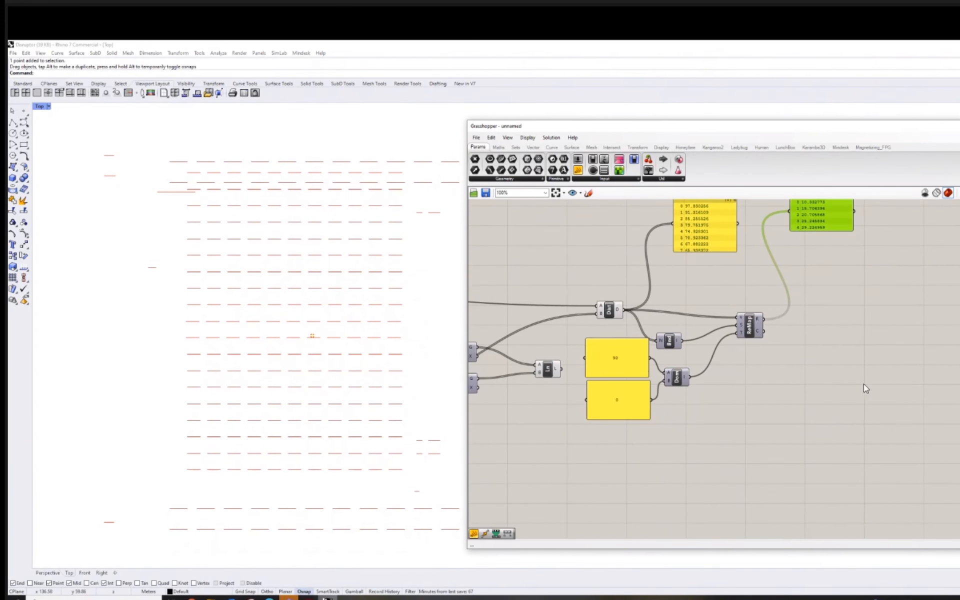
double_click(867, 385)
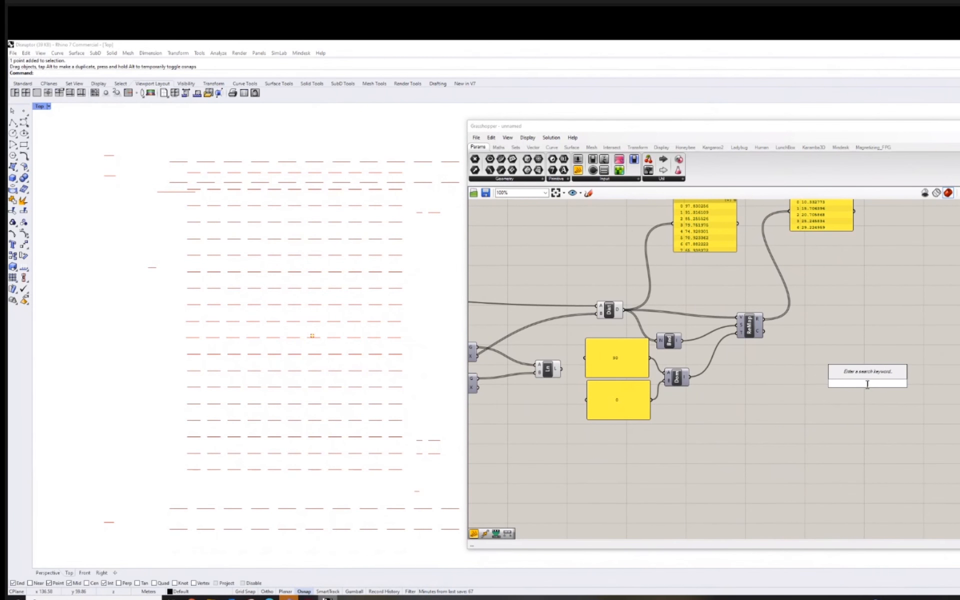
type("ro")
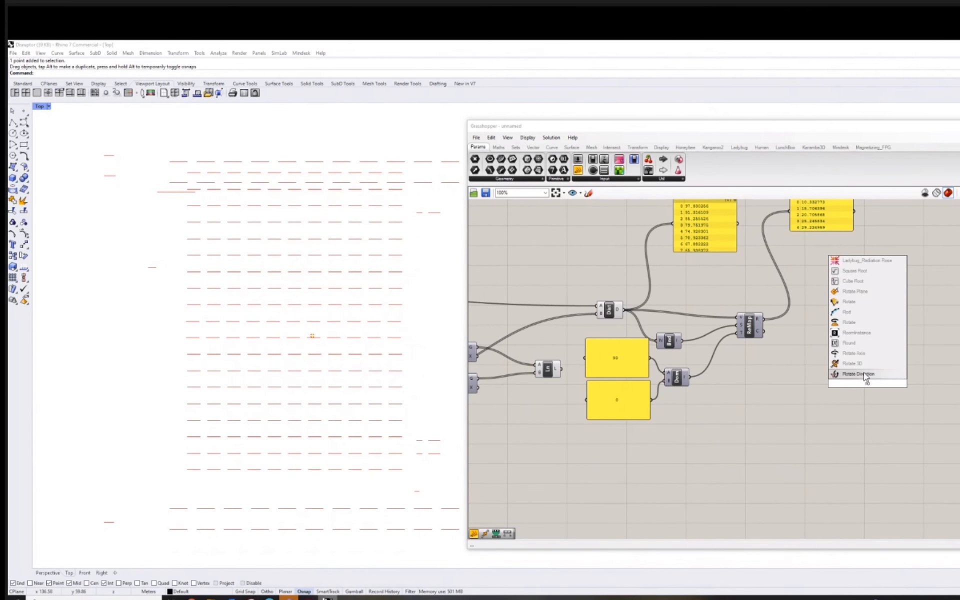
left_click(854, 363)
scroll(865, 389, "up", 3)
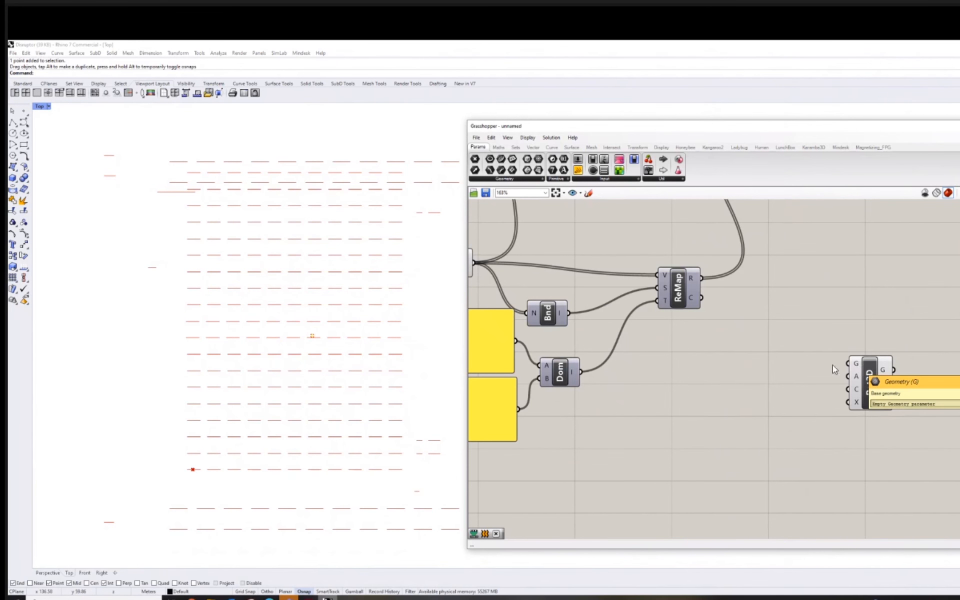
scroll(793, 370, "down", 3)
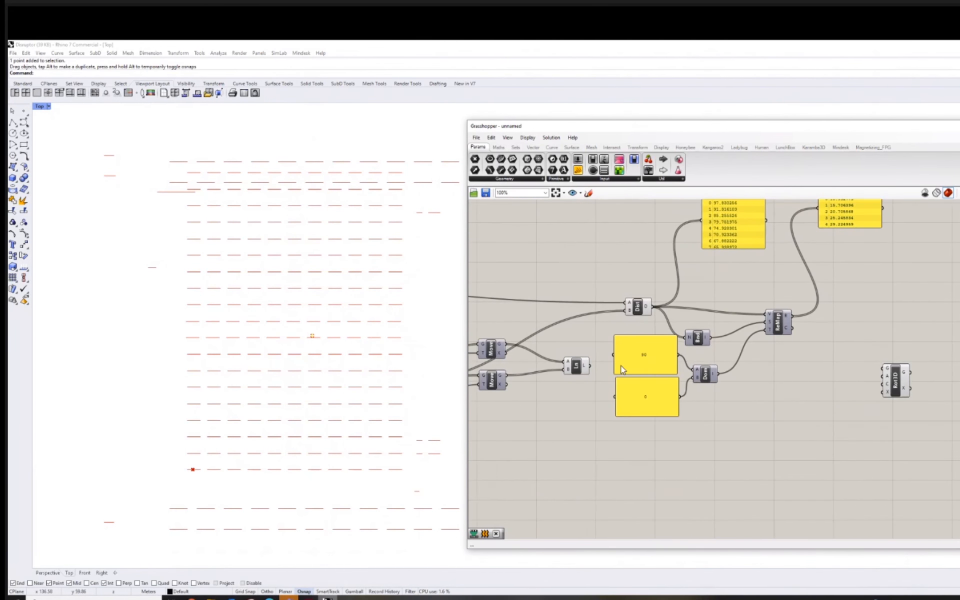
Connect the Line output to Rotate 3D's geometry input G and ReMap's mapped values R to its angle input A.
left_click(586, 370)
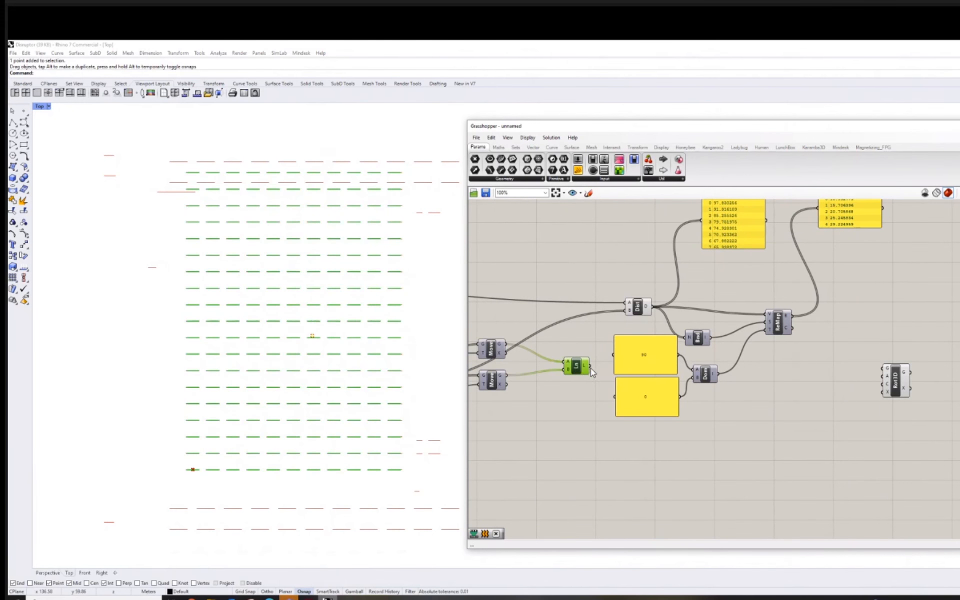
left_click_drag(590, 368, 883, 369)
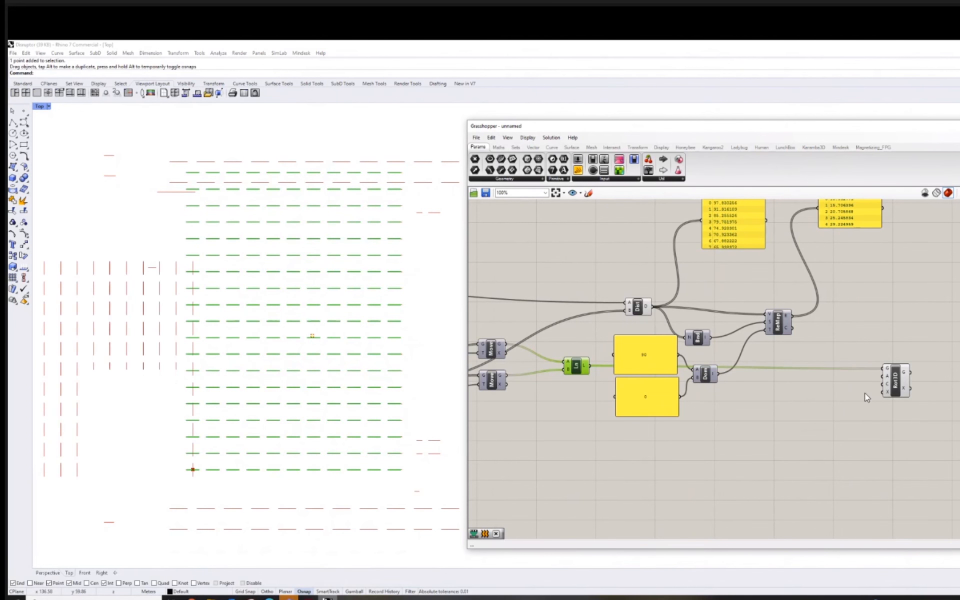
right_click_drag(824, 423, 798, 422)
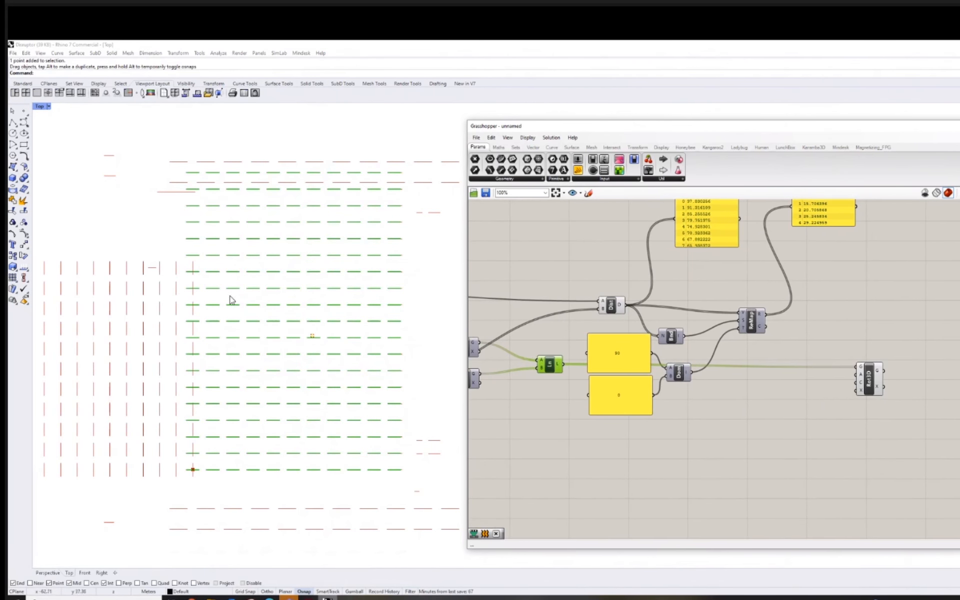
scroll(800, 373, "up", 4)
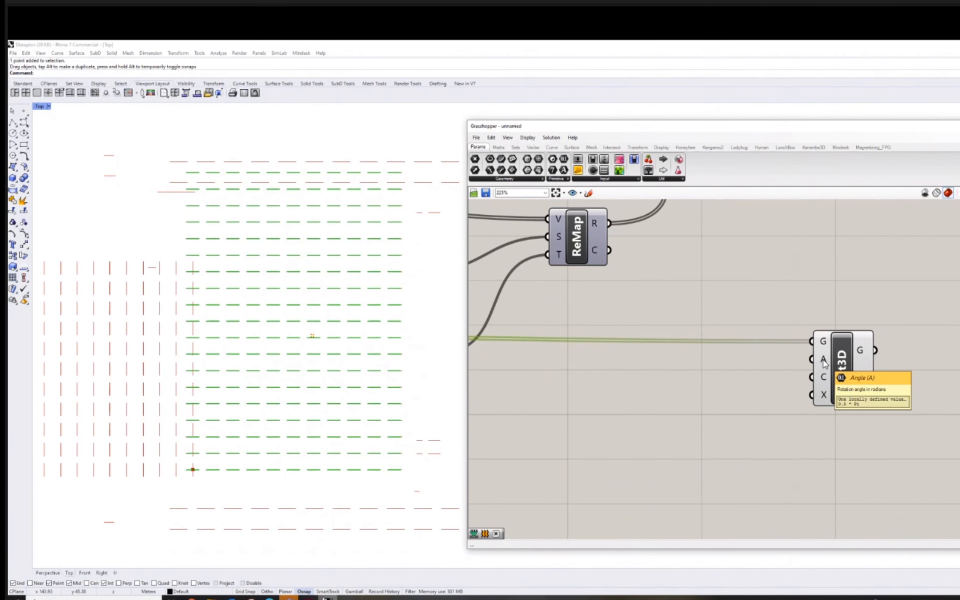
scroll(723, 370, "down", 4)
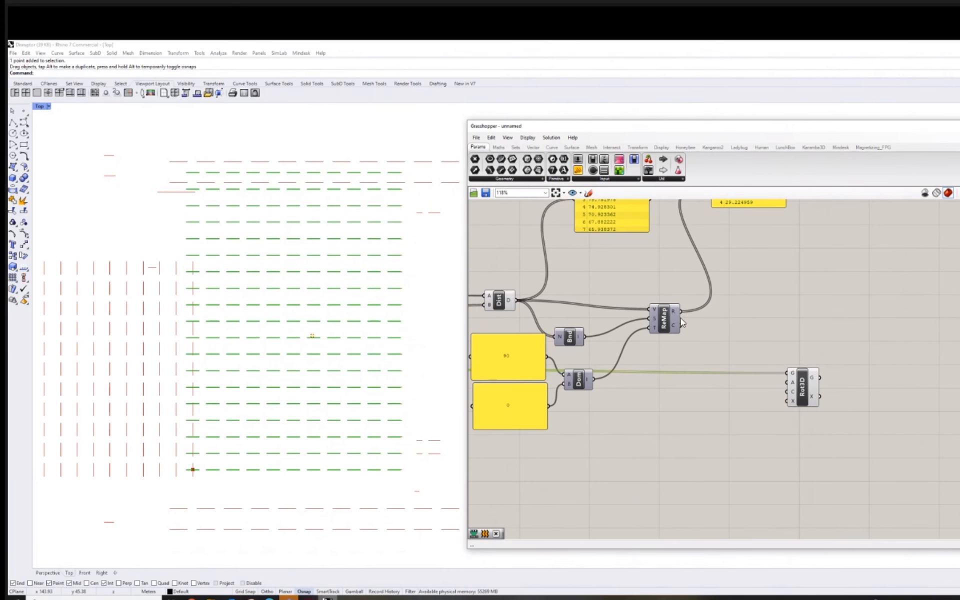
left_click_drag(681, 311, 789, 385)
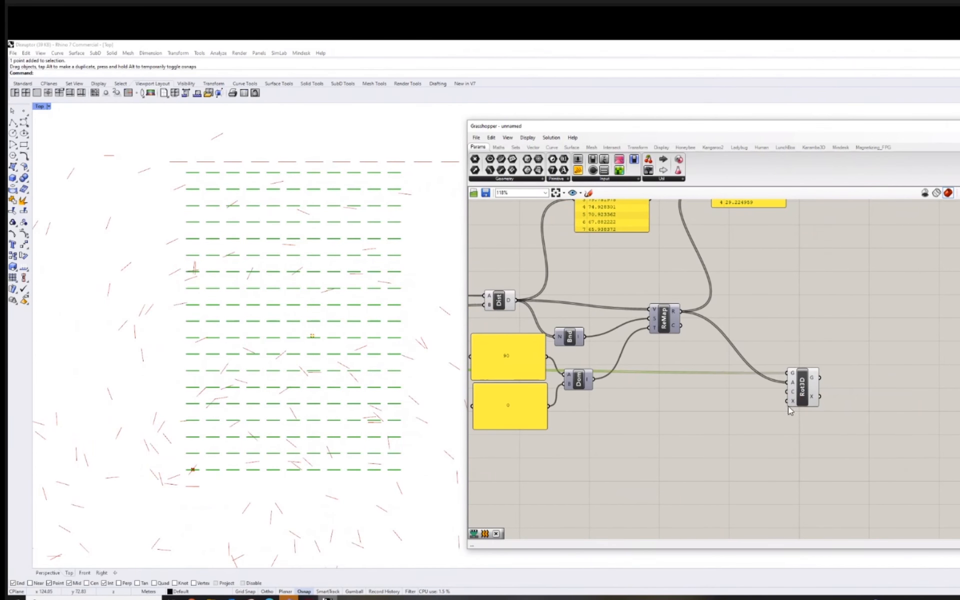
Connect the grid points' Pt parameter to Rotate 3D's center input C so each line turns about its own point.
right_click_drag(803, 406, 824, 405)
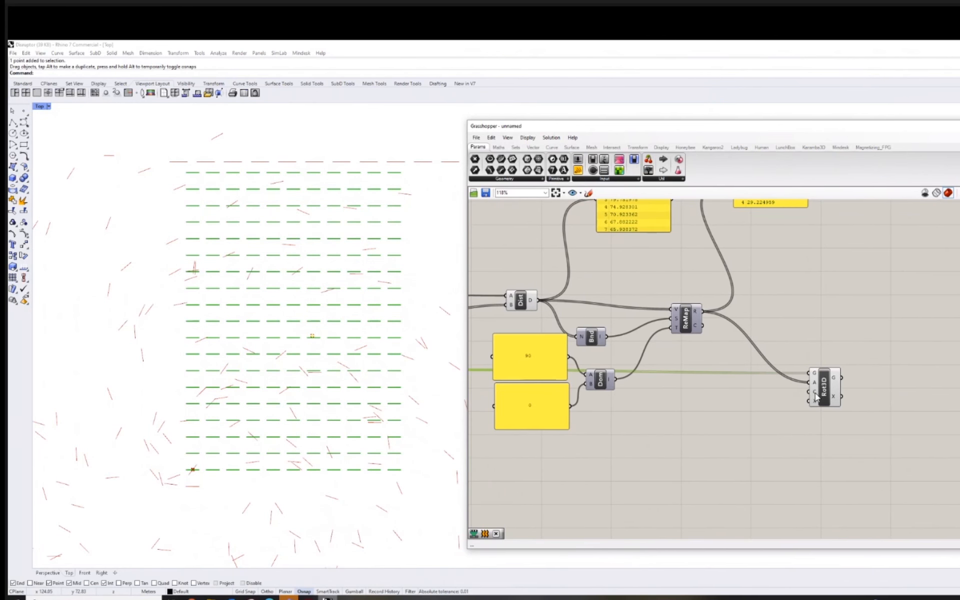
scroll(814, 397, "up", 4)
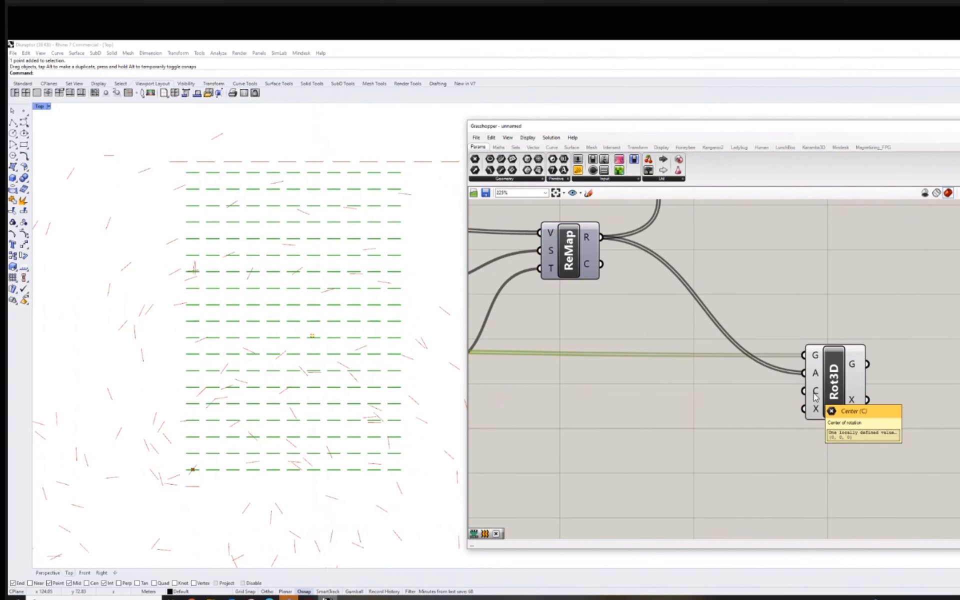
scroll(816, 398, "down", 3)
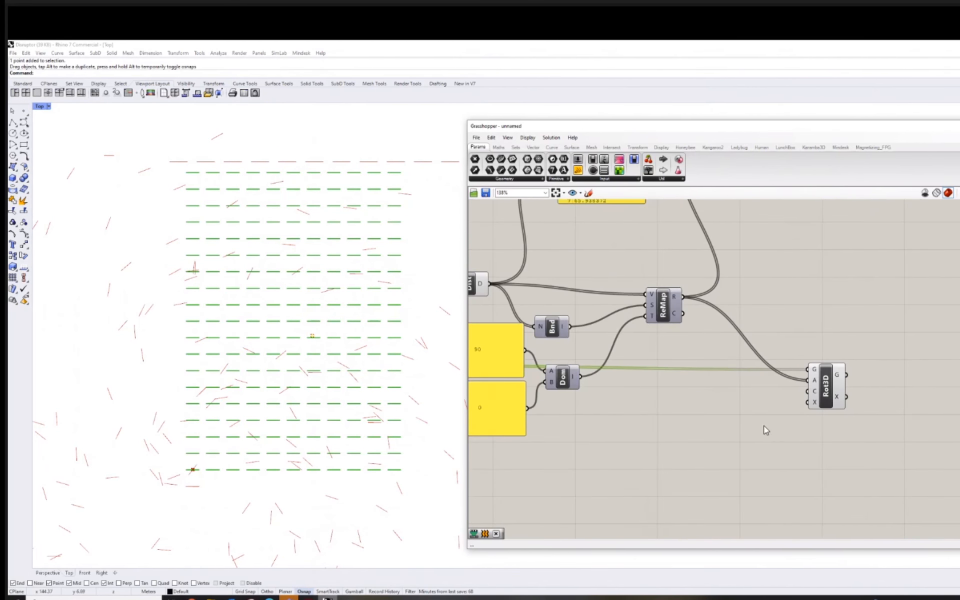
scroll(755, 414, "down", 3)
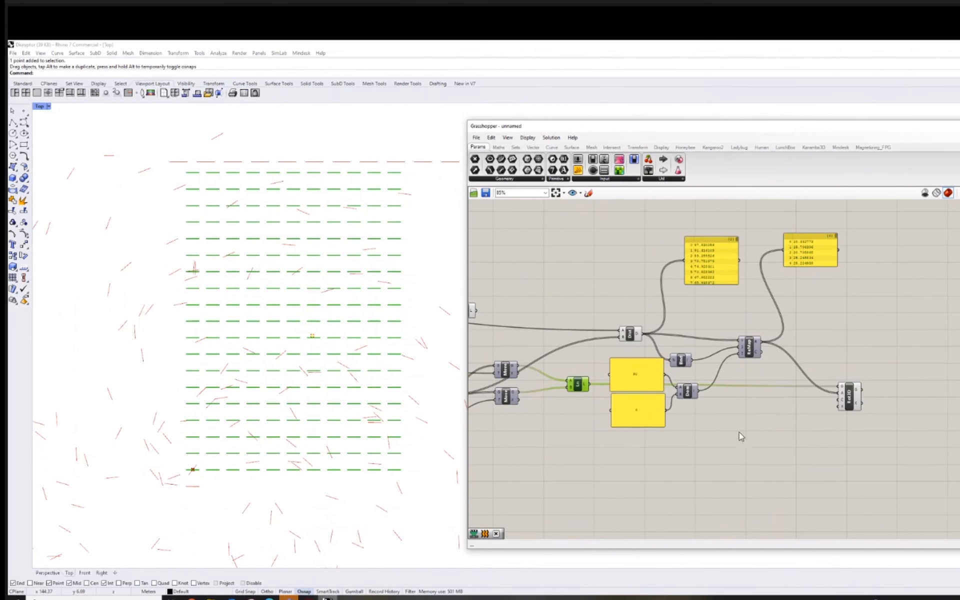
scroll(643, 453, "down", 3)
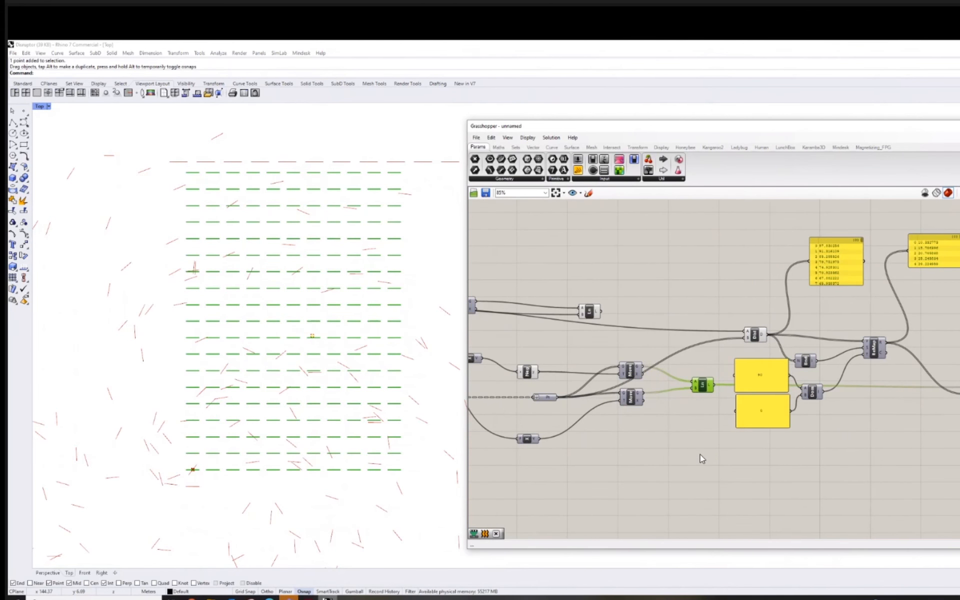
scroll(665, 440, "up", 5)
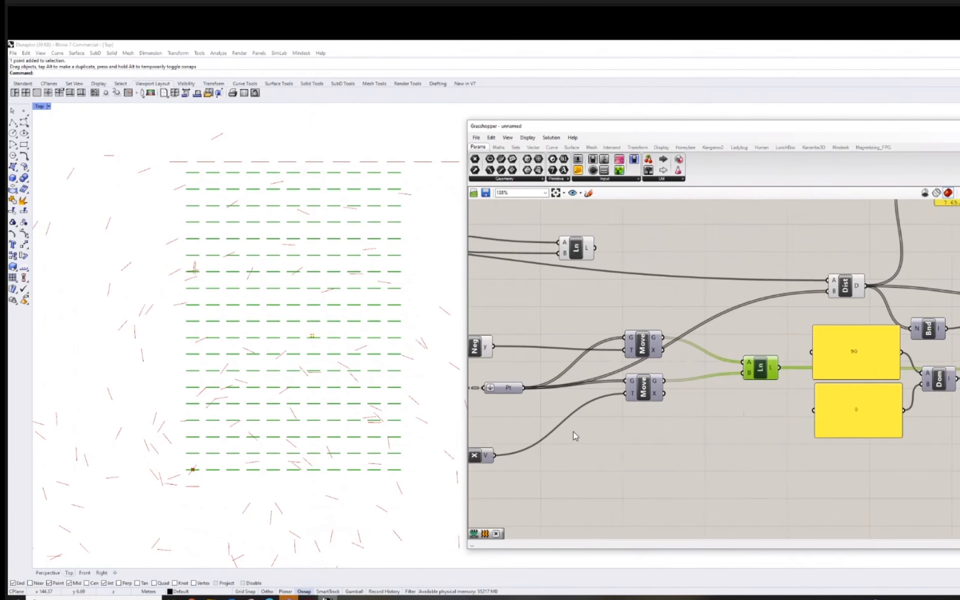
scroll(575, 436, "down", 2)
left_click_drag(532, 404, 939, 415)
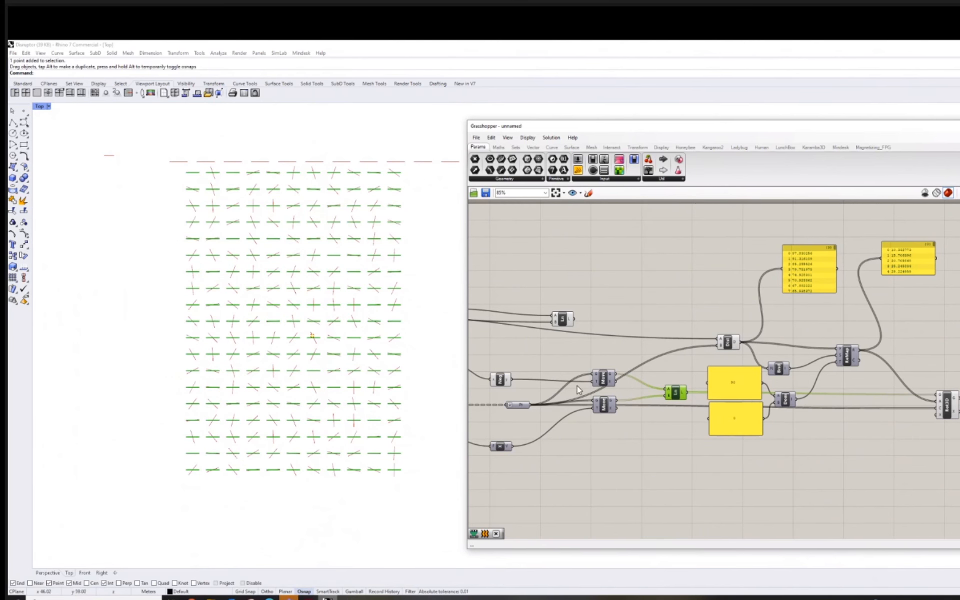
Switch Rotate 3D's angle input to degrees and move the reference point upward within the grid to test the rotation.
scroll(840, 382, "up", 5)
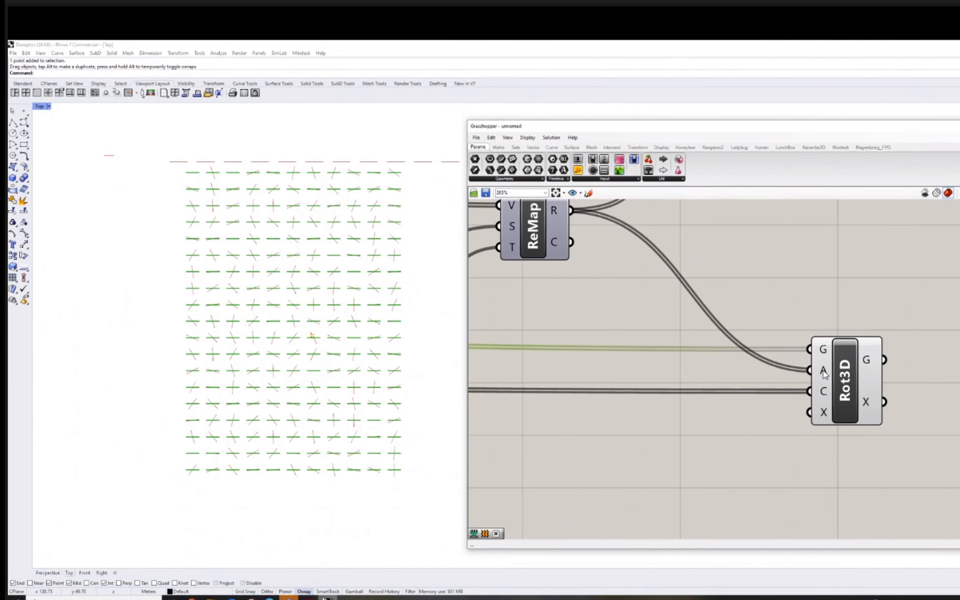
right_click(824, 375)
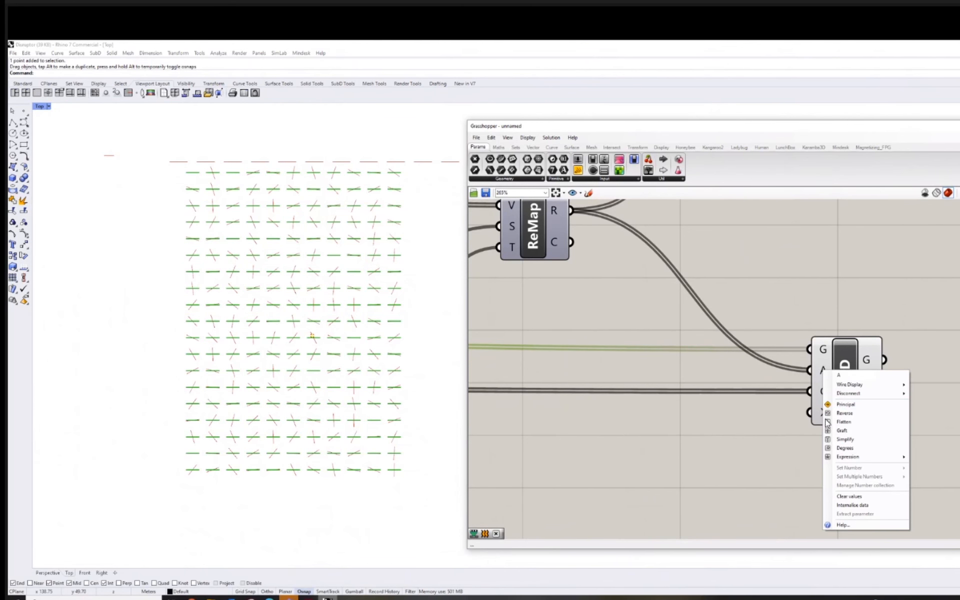
left_click(845, 448)
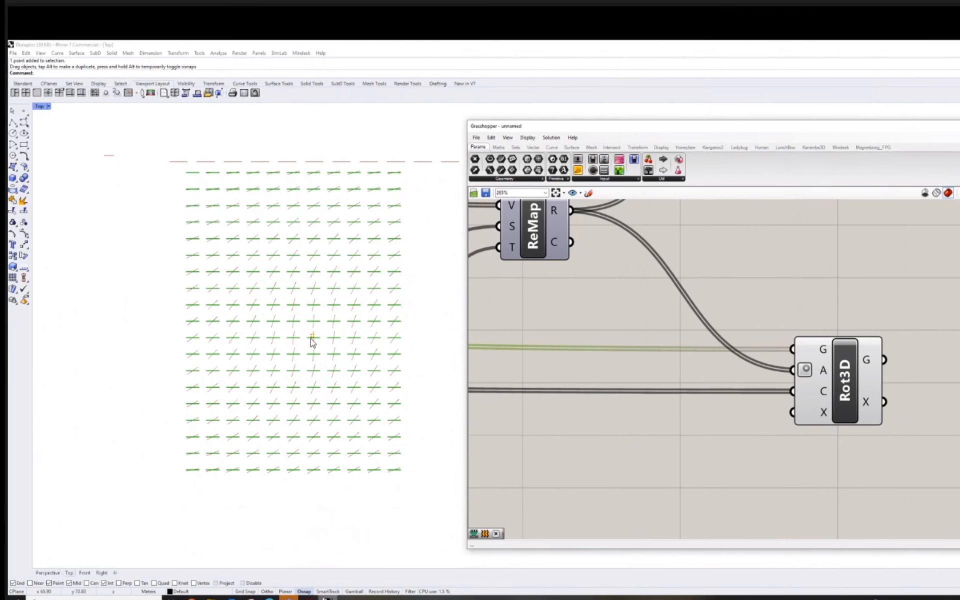
left_click_drag(313, 341, 318, 282)
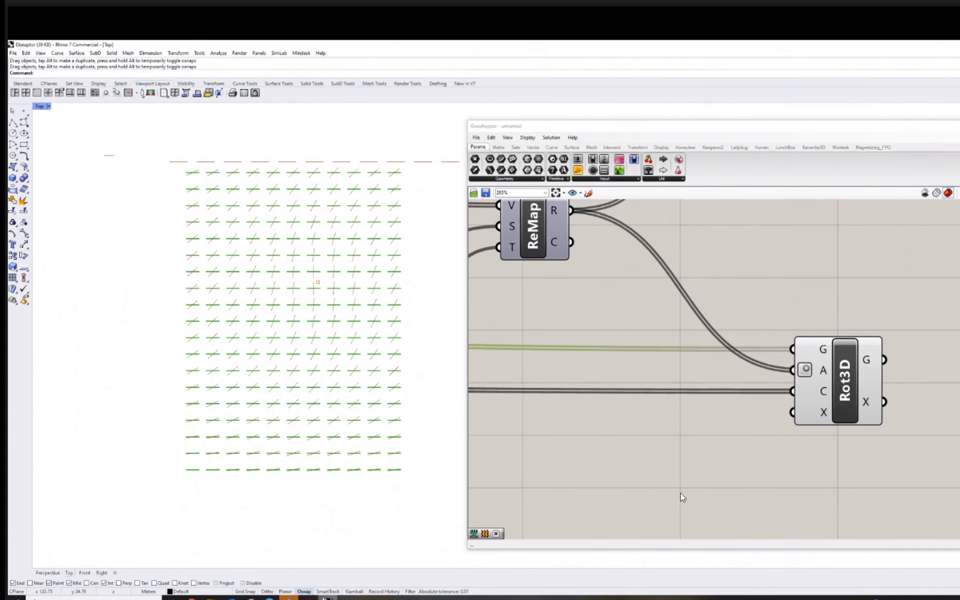
Turn off the preview of the Line component feeding Rotate 3D and move the reference point slightly down and to the right.
right_click_drag(688, 439, 757, 438)
scroll(757, 438, "down", 6)
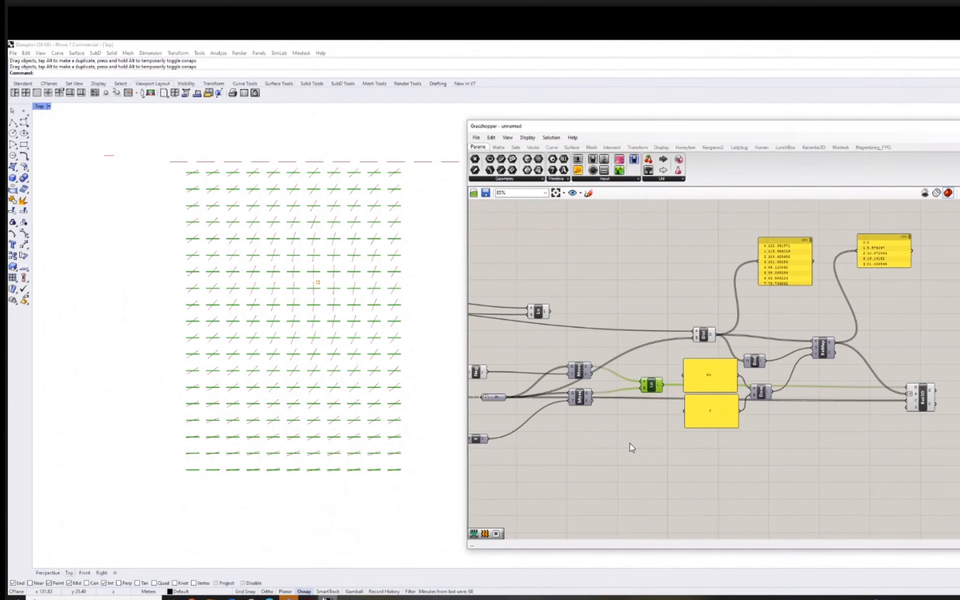
left_click(658, 386)
right_click(655, 387)
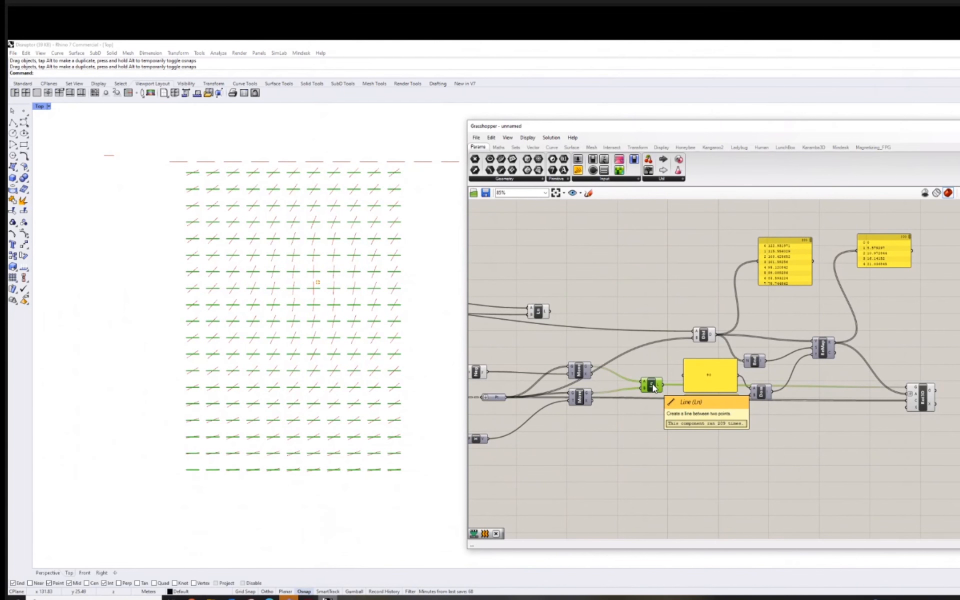
left_click(675, 399)
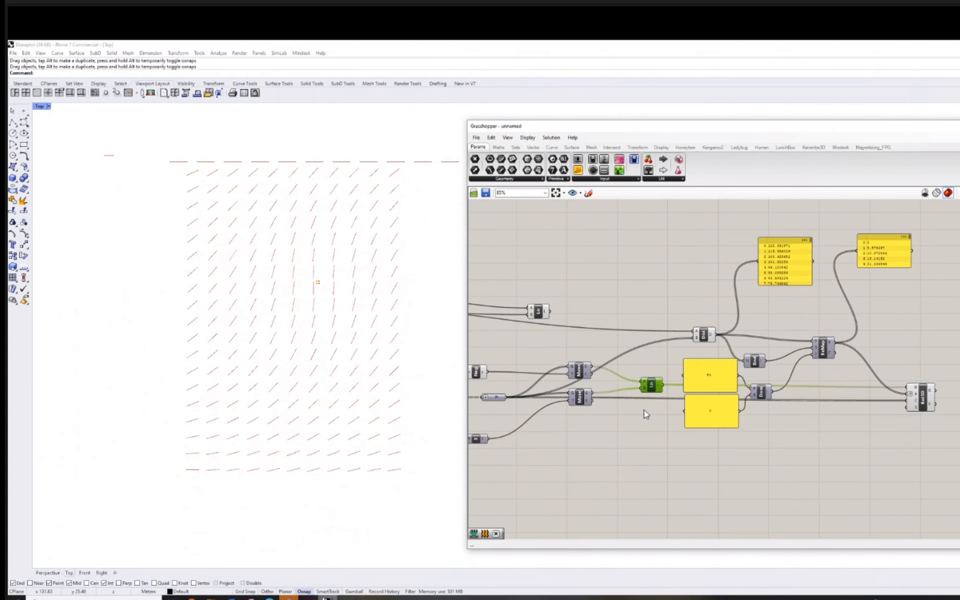
left_click_drag(318, 283, 341, 307)
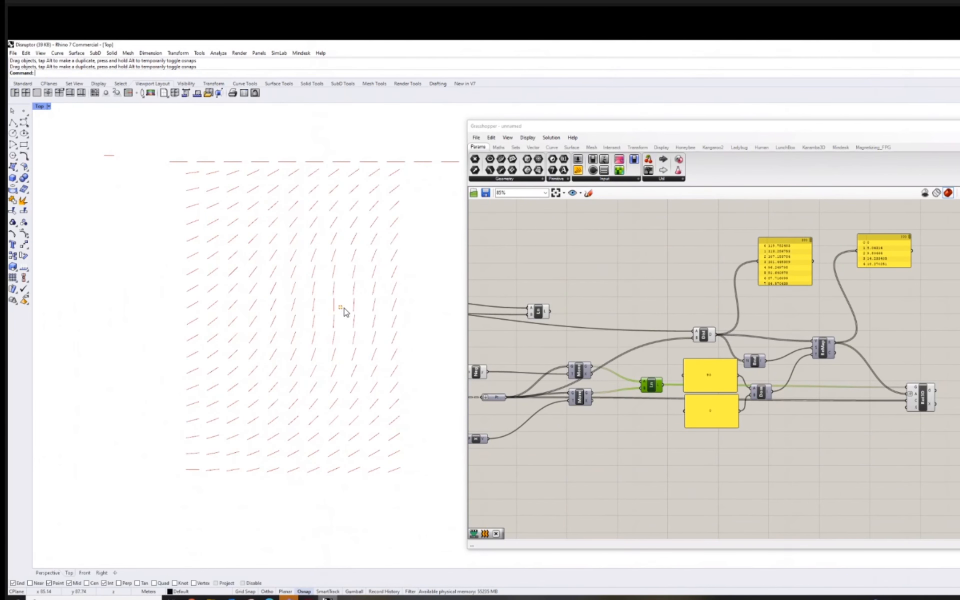